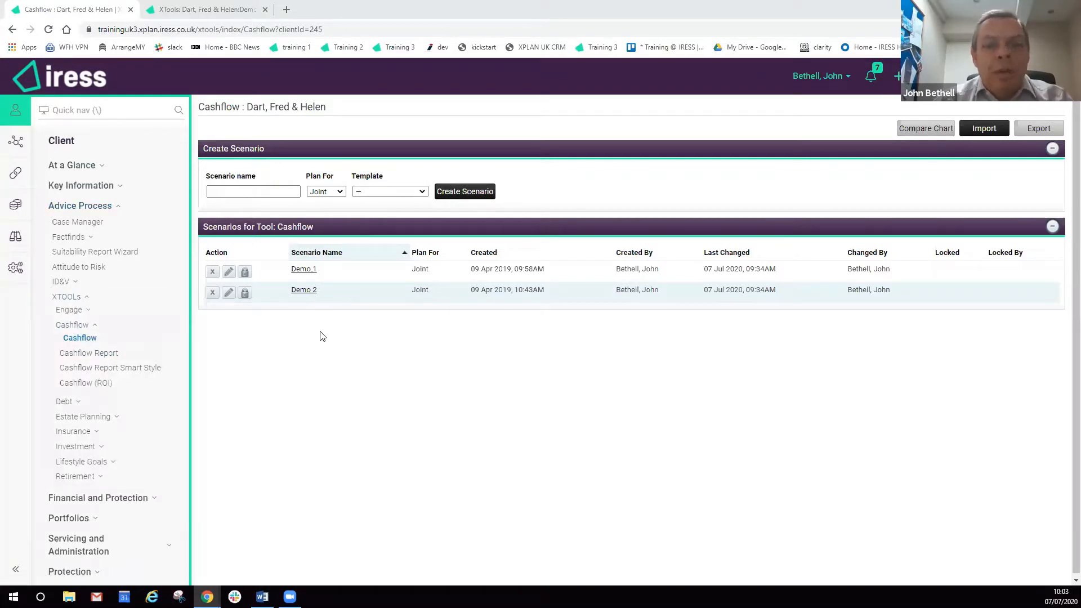
Create a joint cashflow scenario named test using the Current template.
click(234, 191)
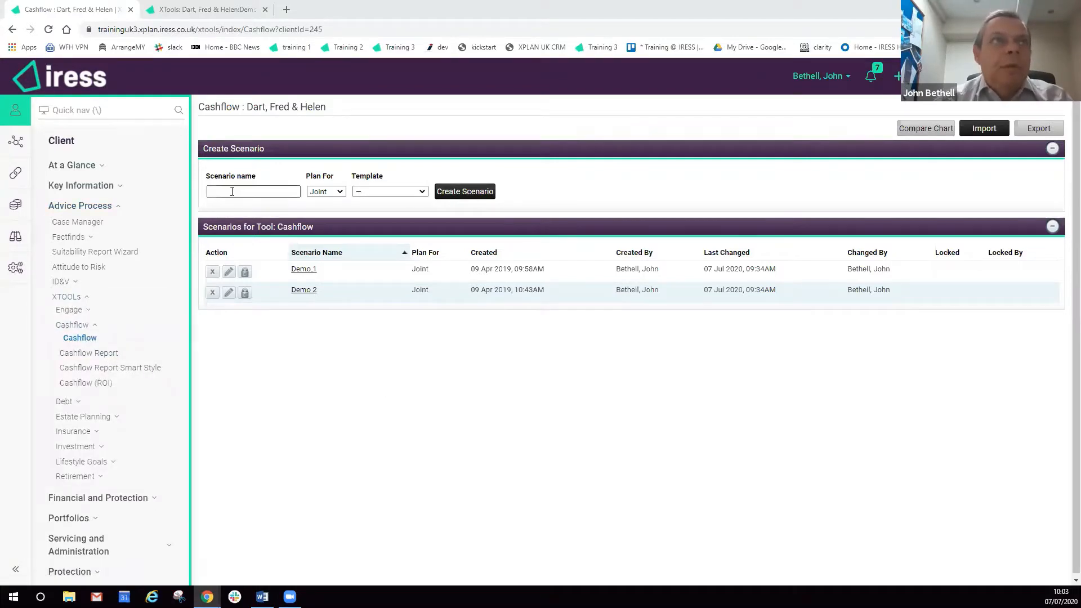
click(232, 191)
text(test)
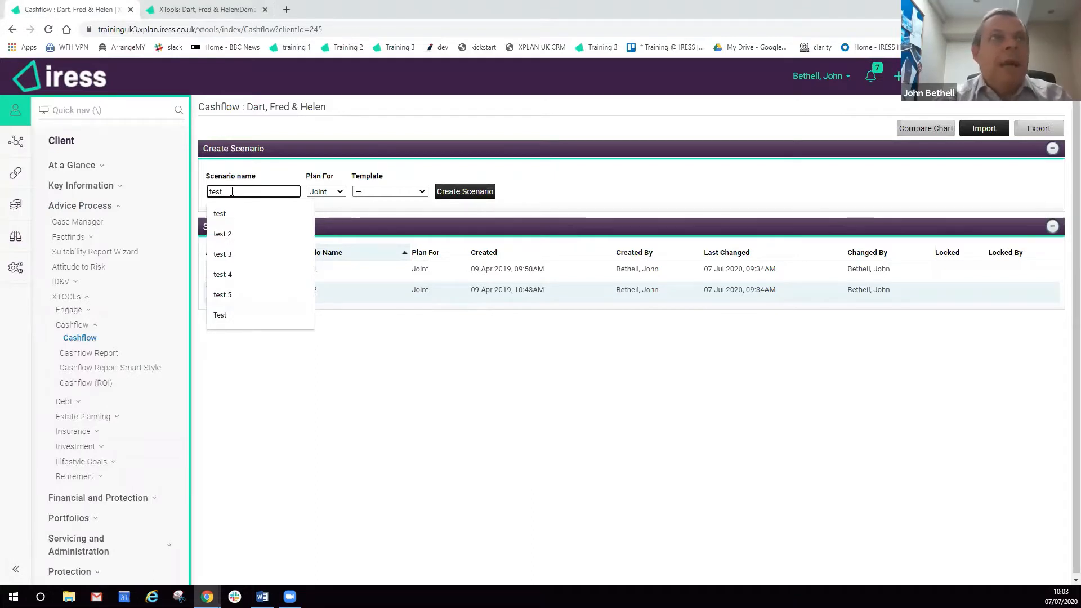
click(398, 192)
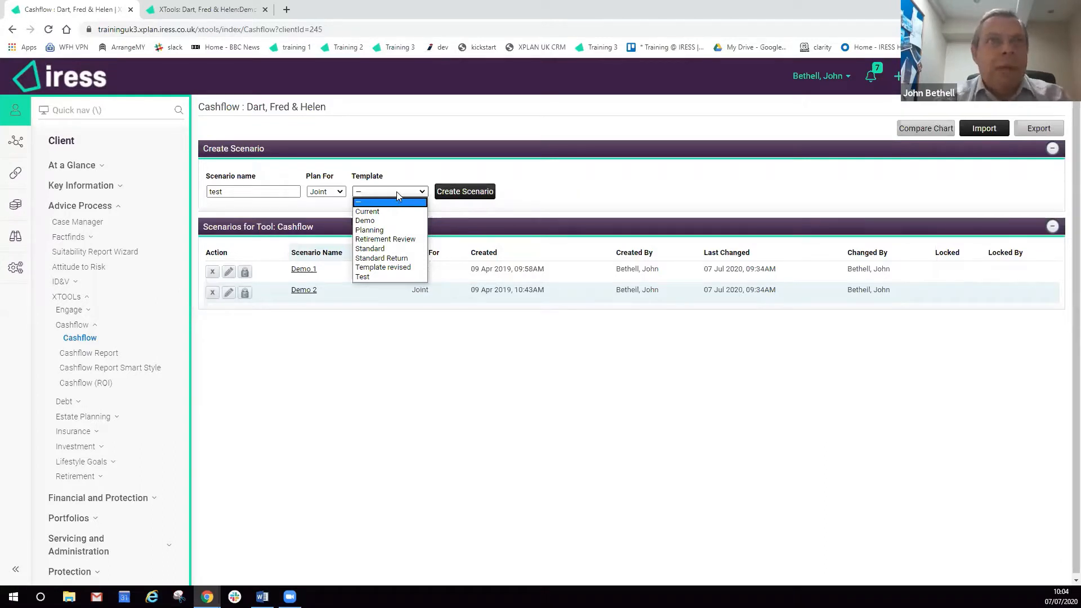
click(396, 211)
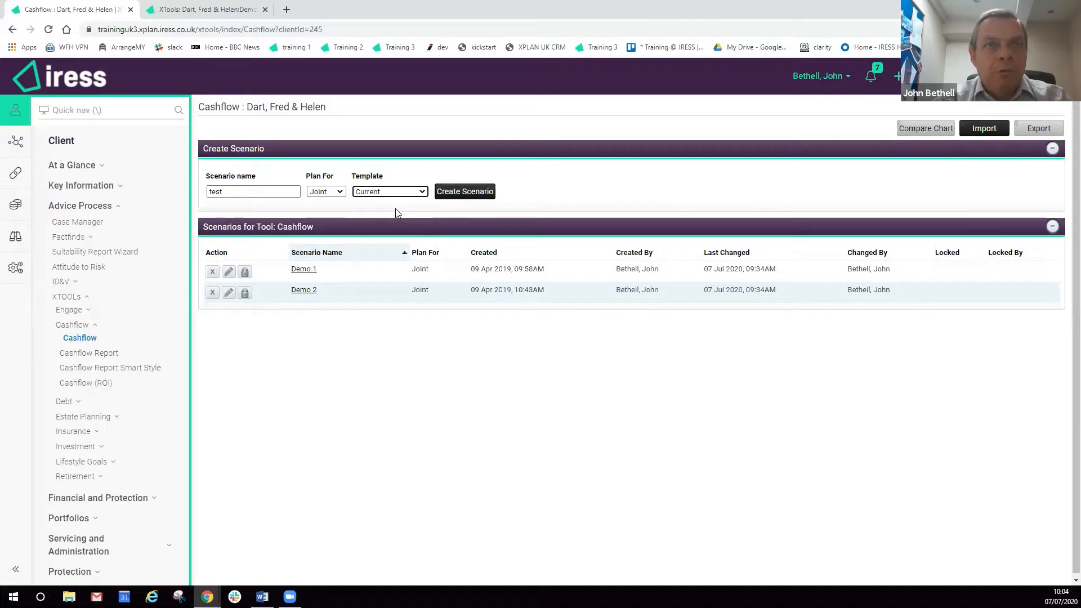
click(460, 192)
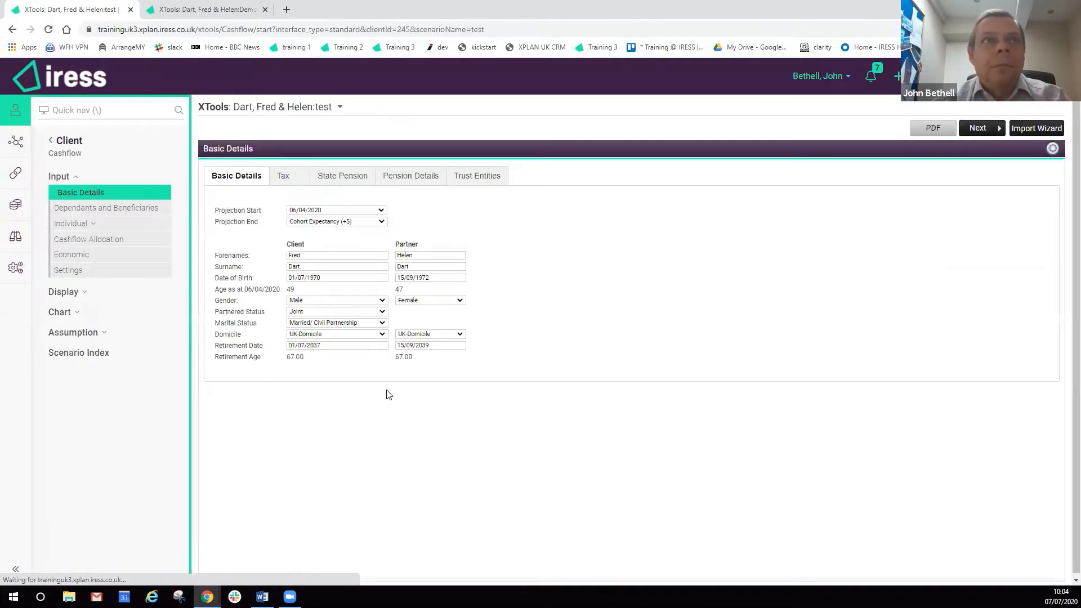
Go to the individual cashflow expenses and start the Import Wizard up to its selection of data to import.
click(75, 223)
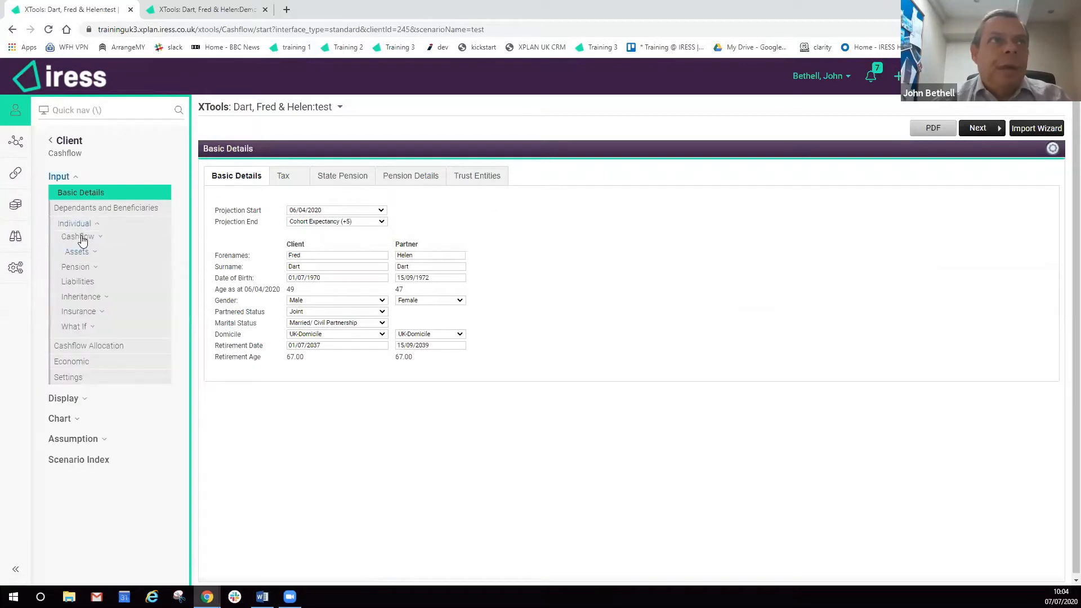
click(82, 239)
click(89, 267)
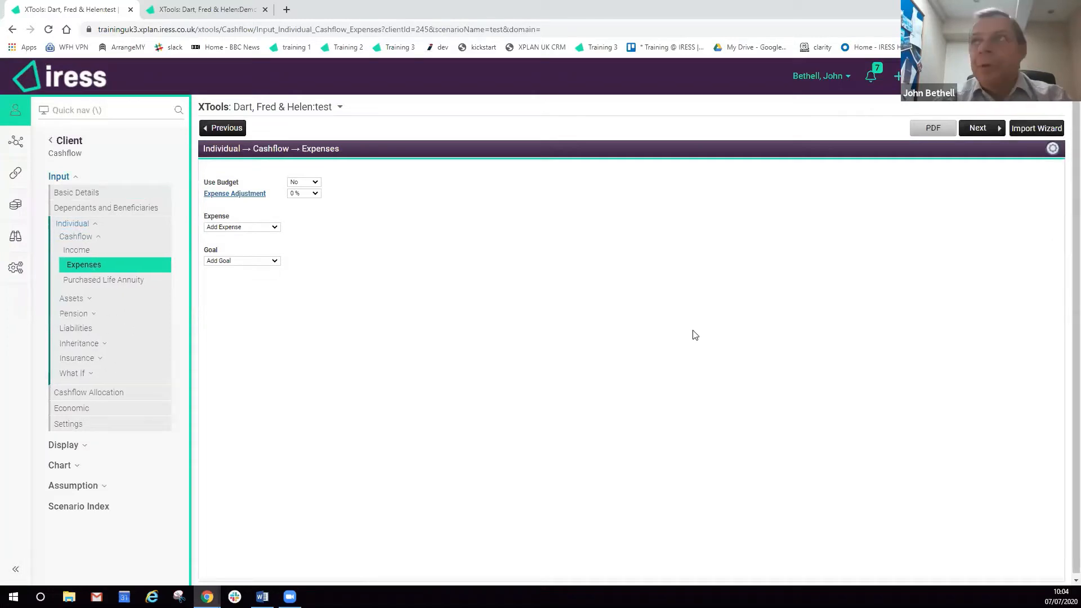
click(1039, 128)
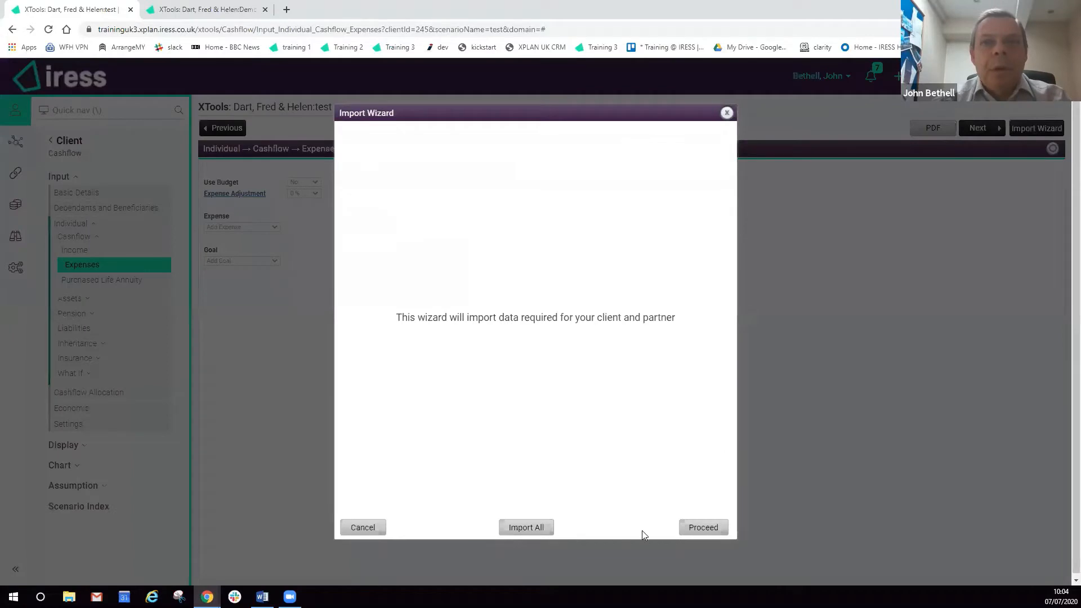
click(712, 520)
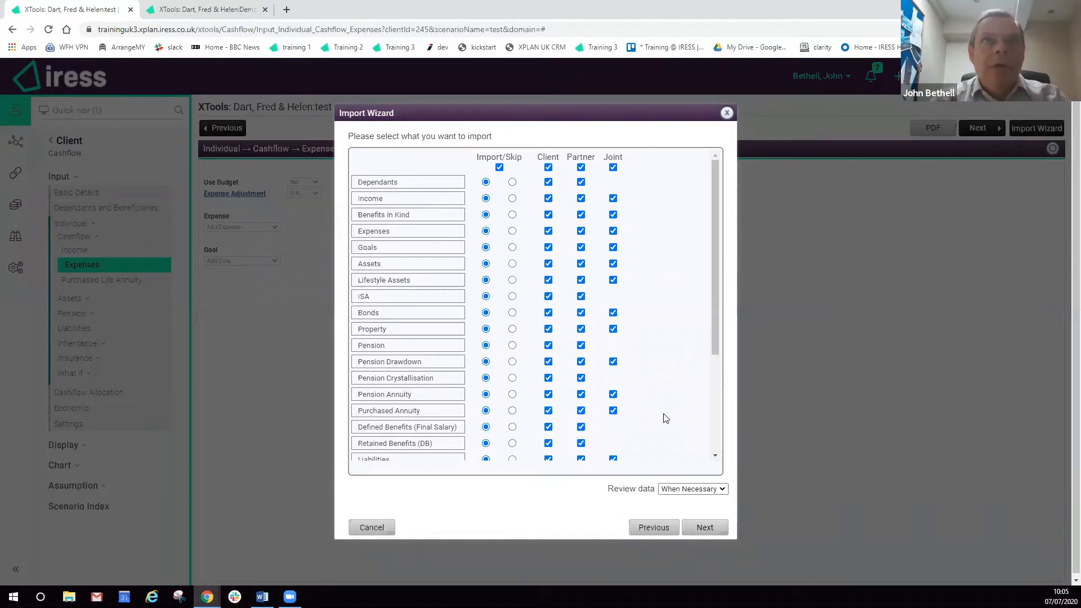
click(498, 168)
click(486, 345)
click(485, 361)
click(486, 378)
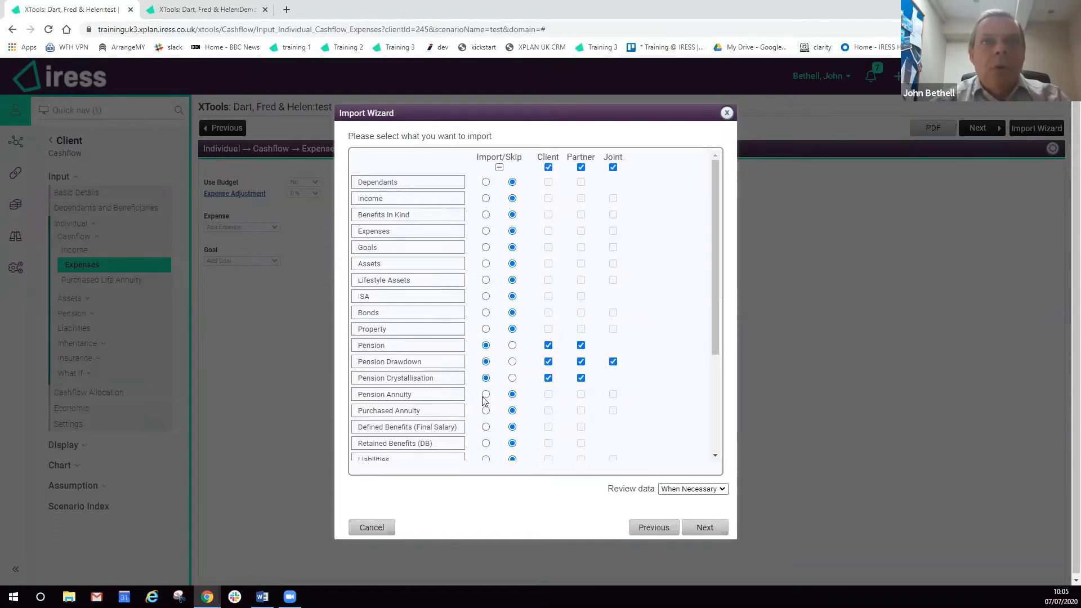
click(499, 169)
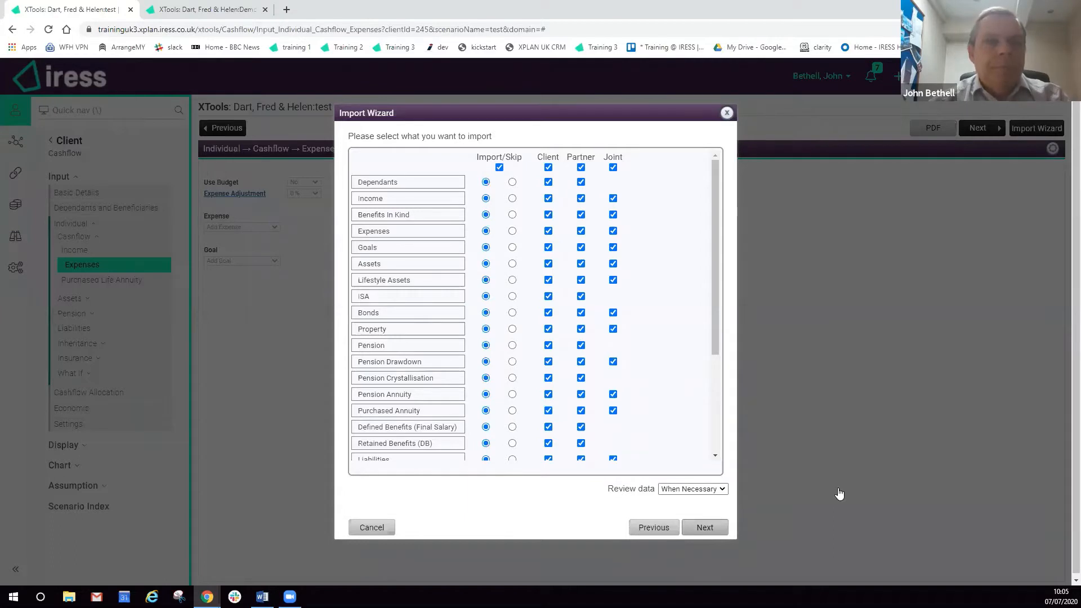
Import all selected data categories for the client and partner and close the import report.
click(709, 528)
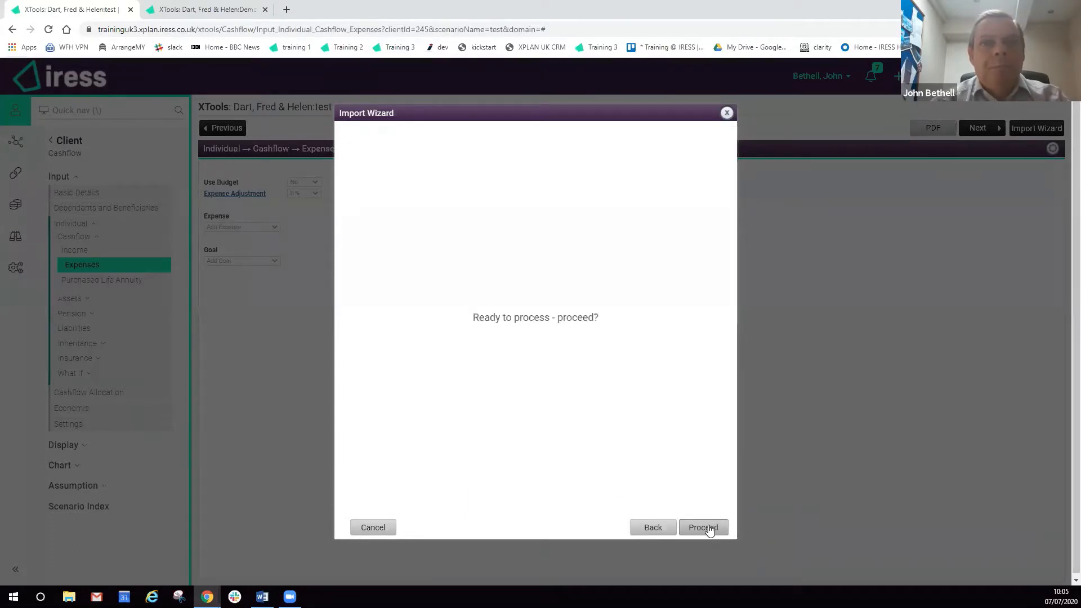
click(703, 528)
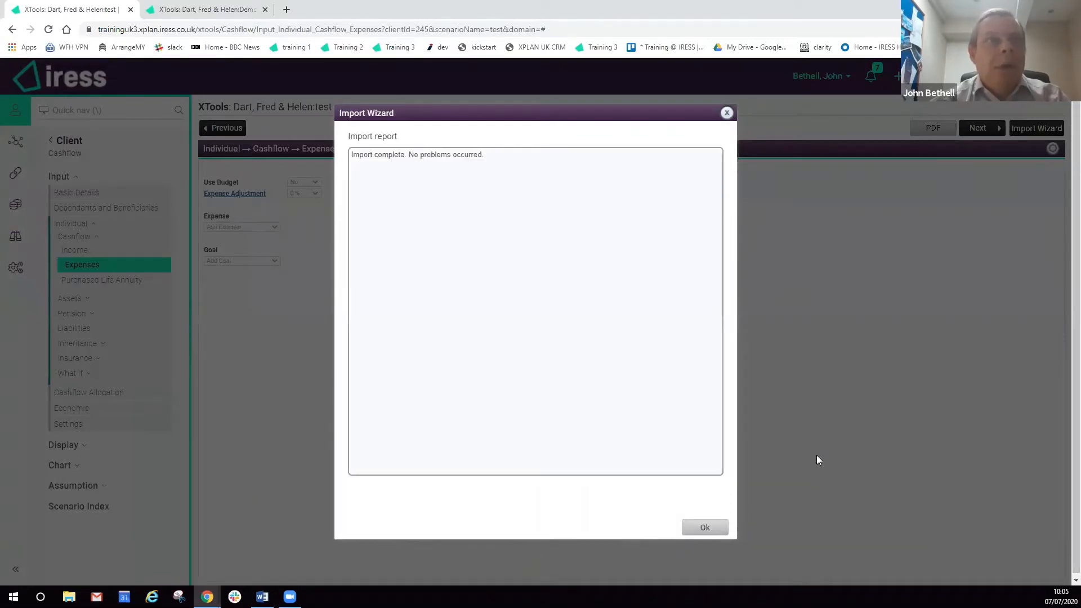
click(701, 526)
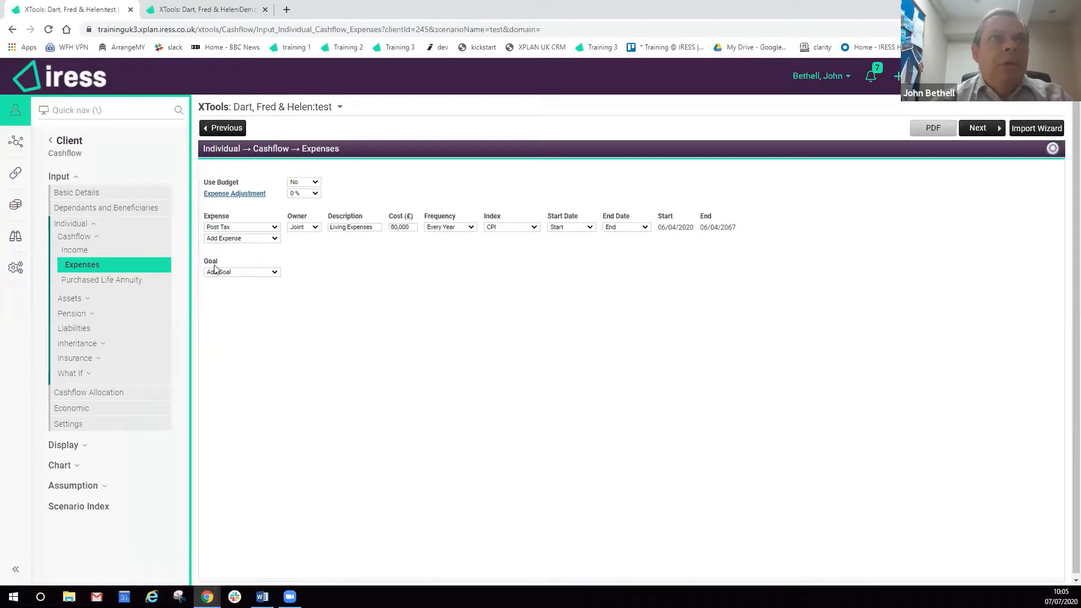
Review the scenario's Key assumptions, covering personal data, cashflow, assets, pensions and liabilities.
click(86, 485)
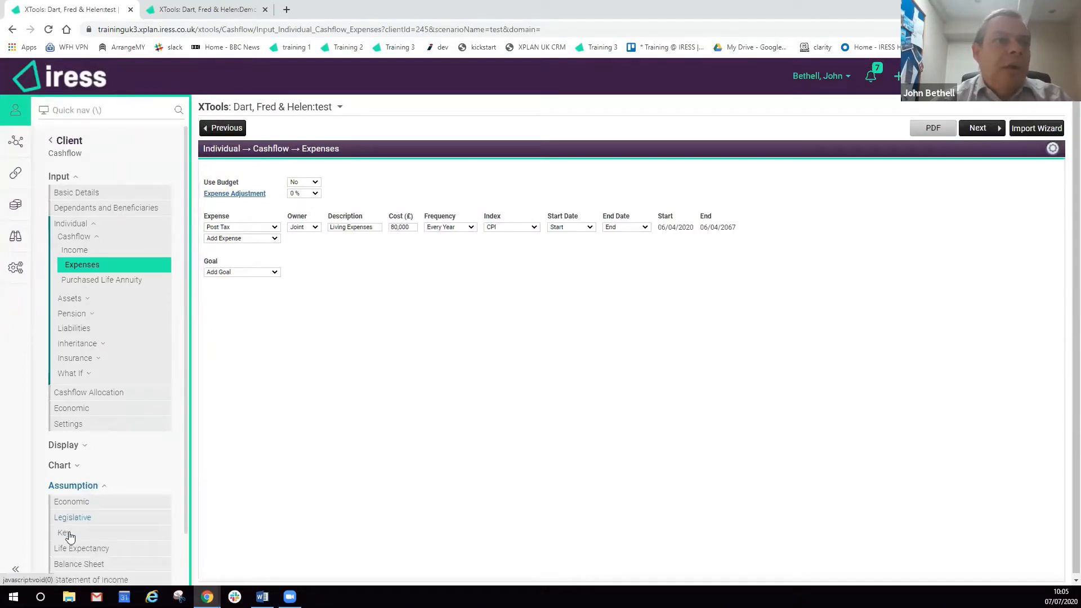
click(68, 533)
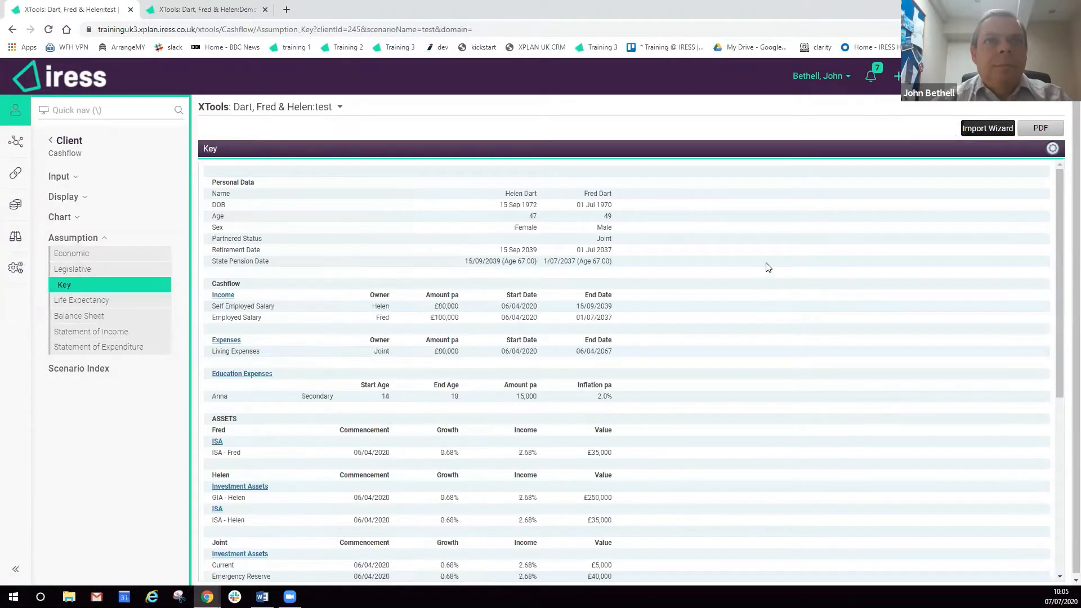
scroll(768, 267, down, 6)
scroll(768, 267, up, 5)
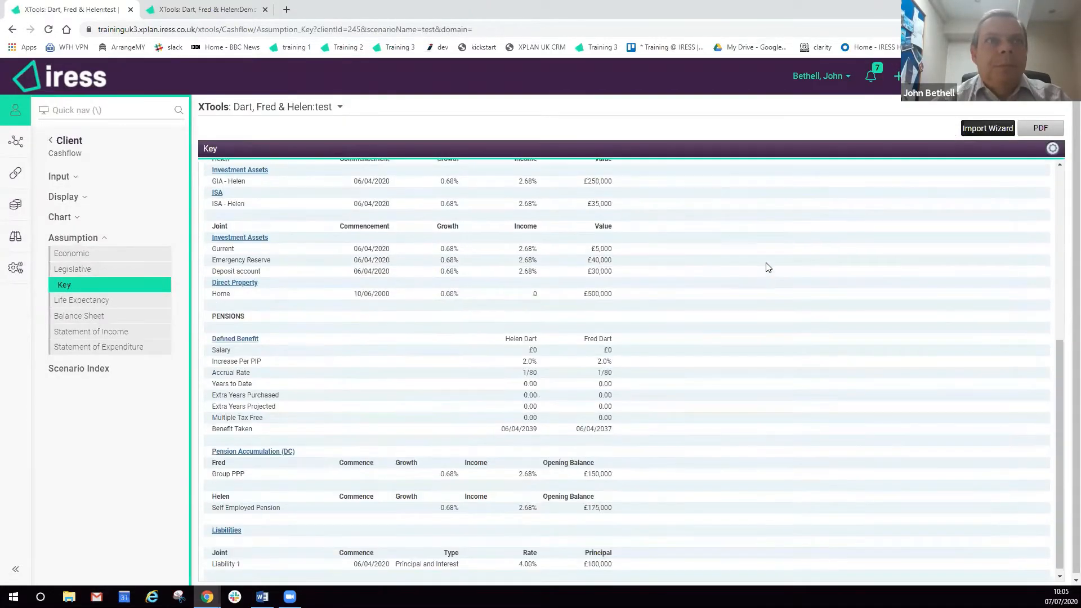
scroll(769, 267, up, 1)
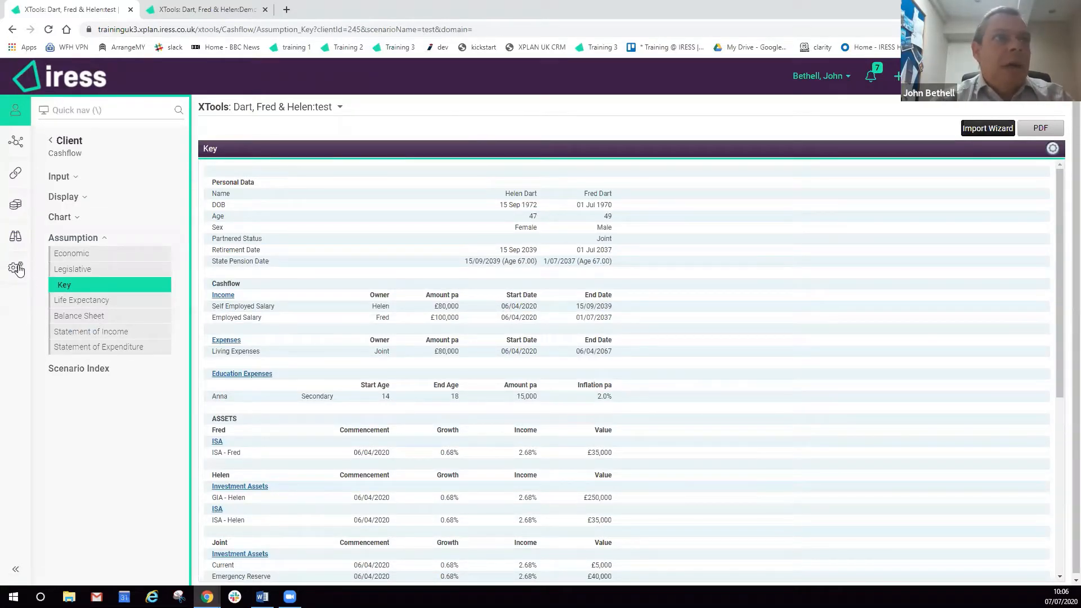
Open the Demo 1 scenario from the scenario index and check the available projection end options.
click(98, 369)
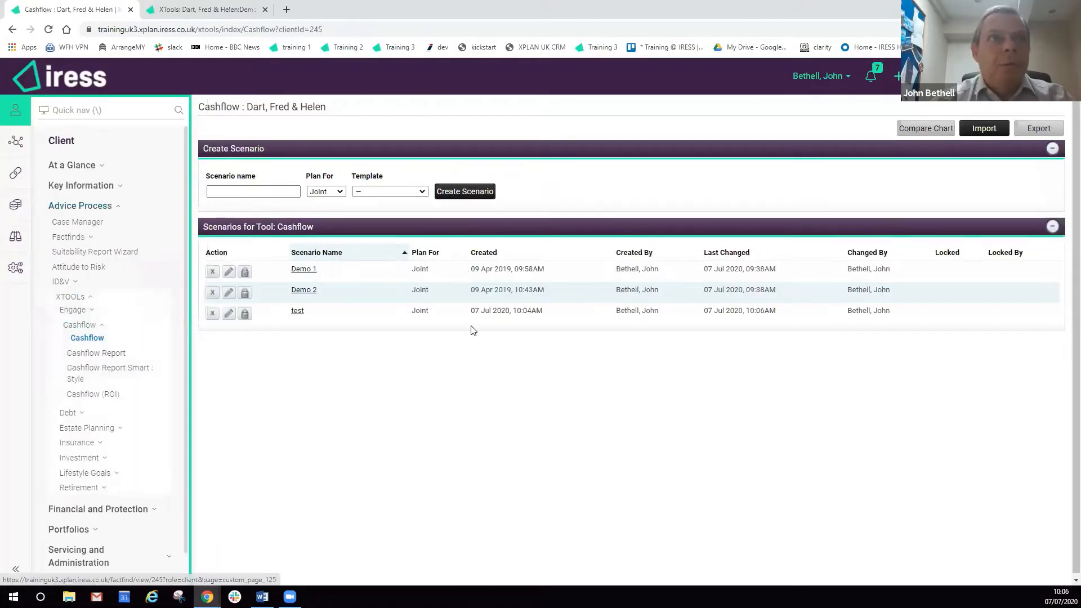
click(301, 270)
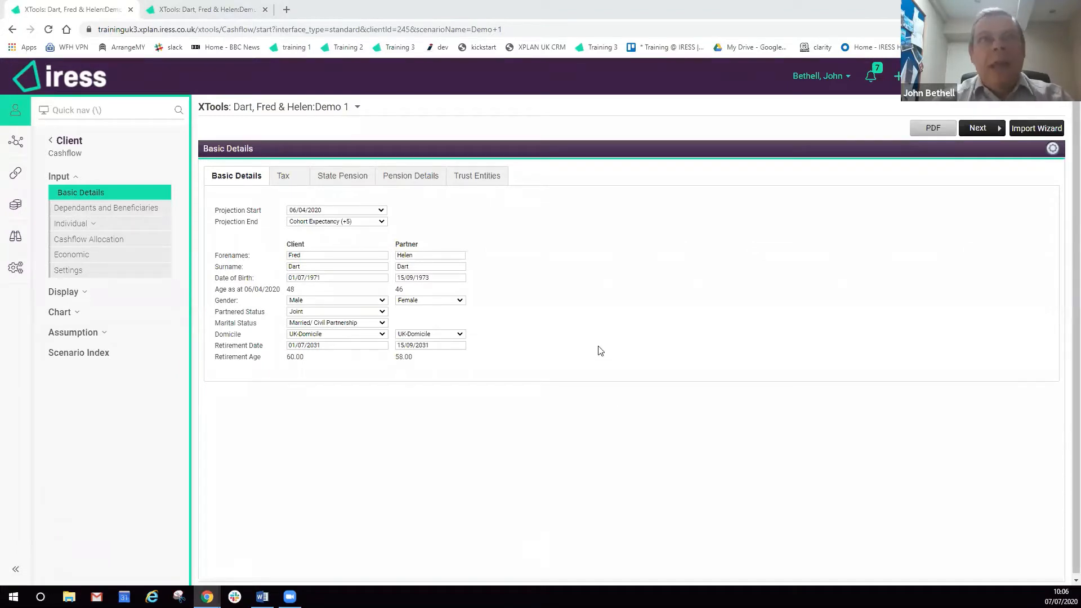
click(367, 221)
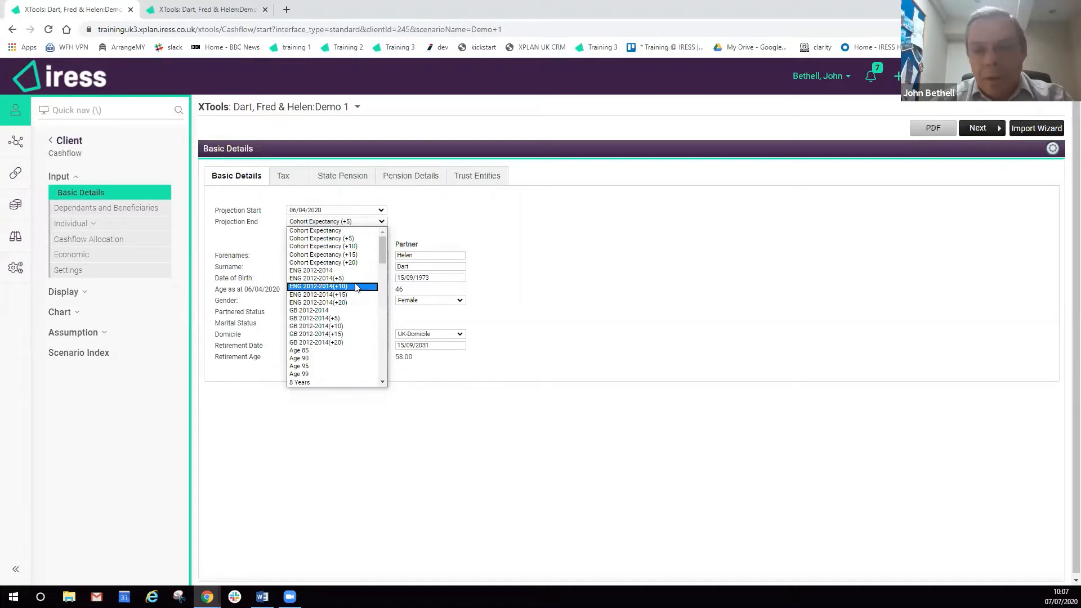
click(617, 236)
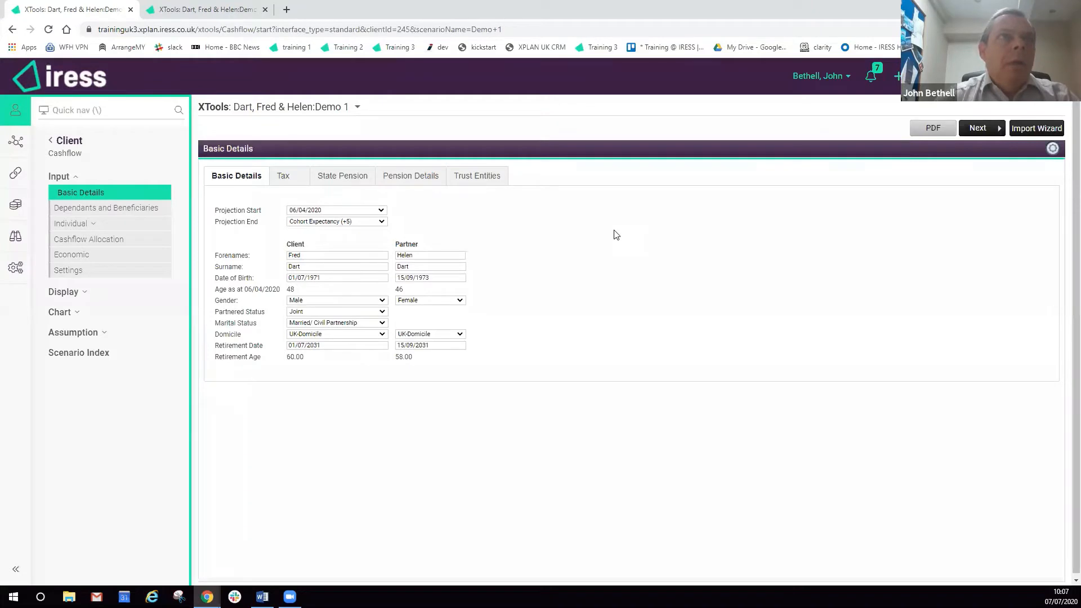
Review the UK tax nation options and the State Pension settings of the client and partner.
click(284, 176)
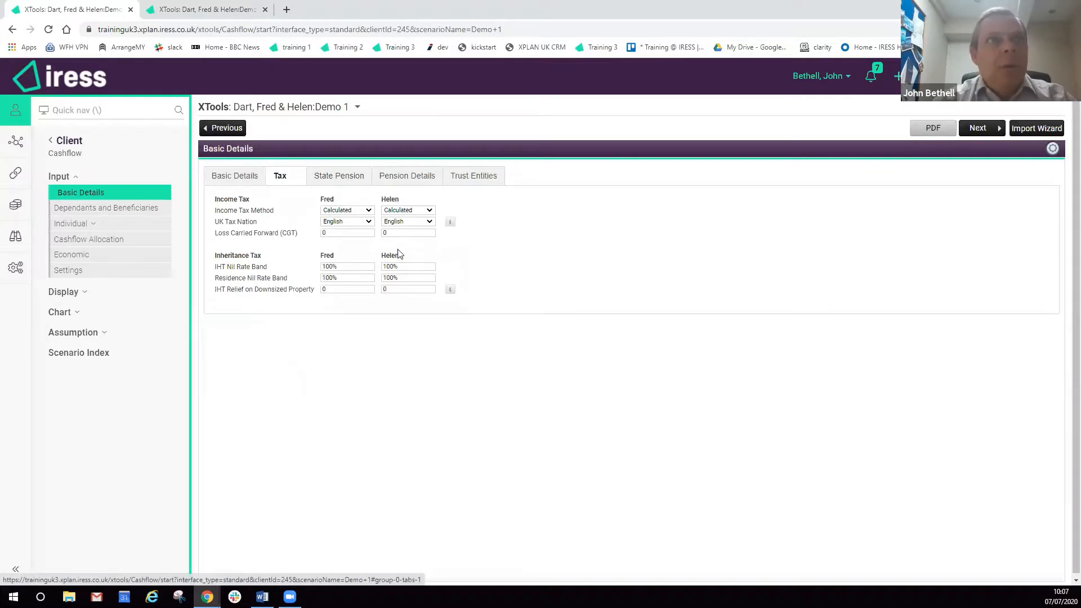
click(361, 221)
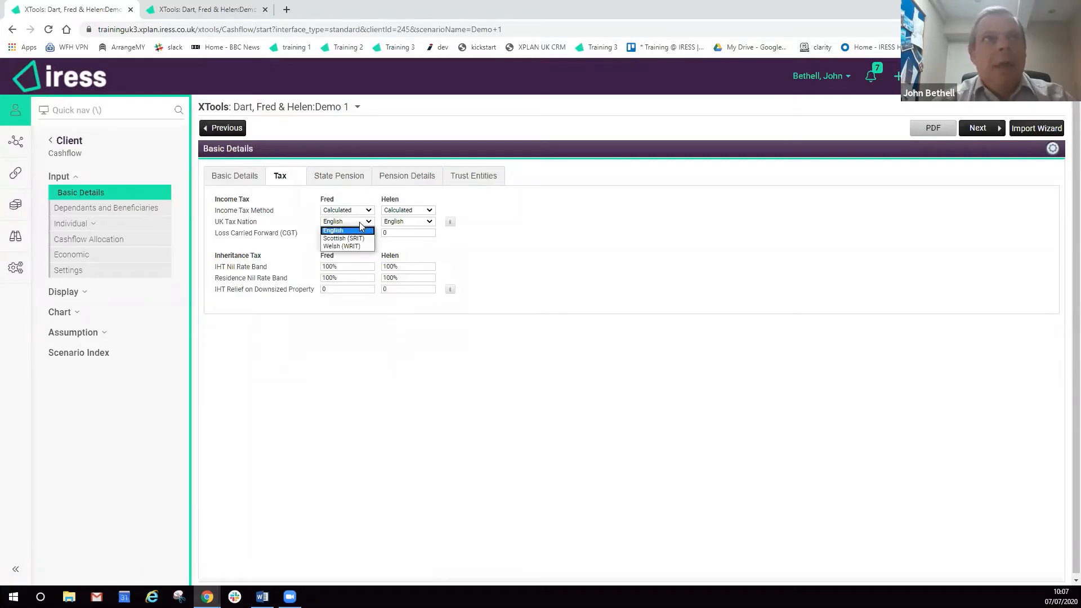
click(359, 222)
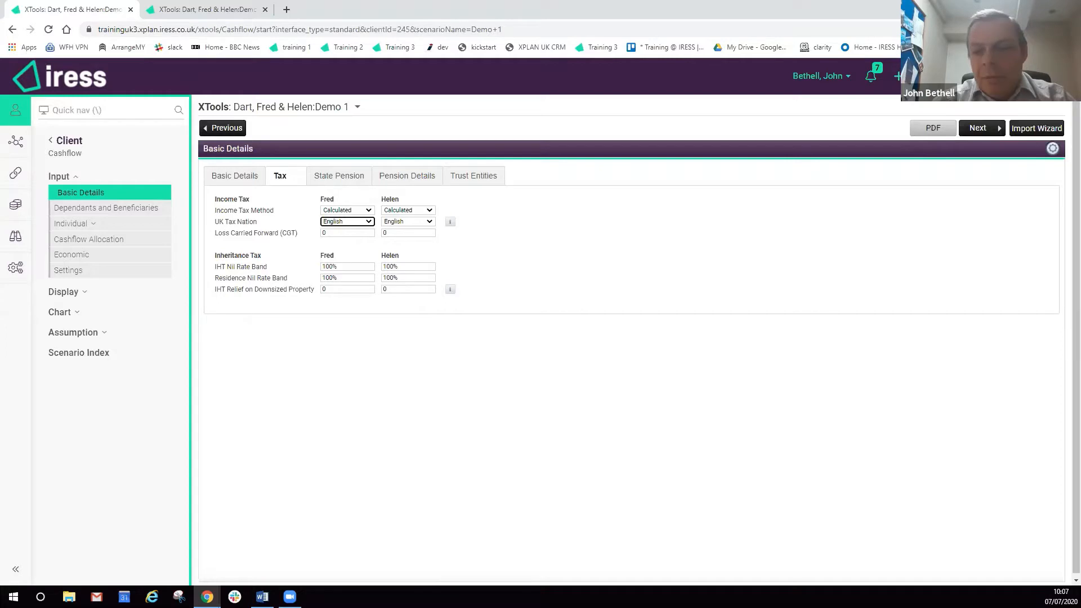
click(460, 217)
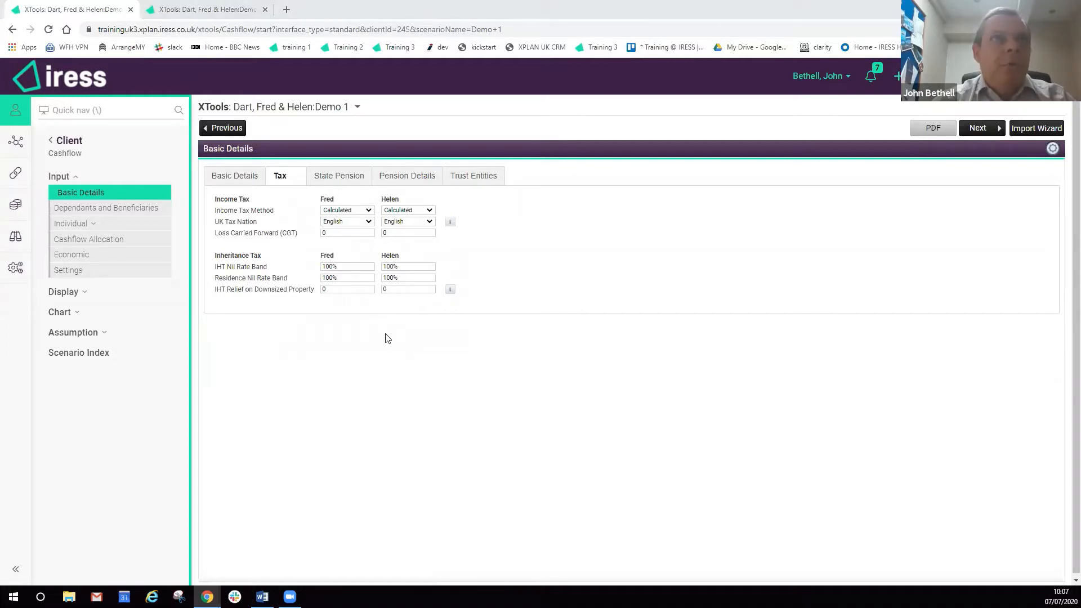
click(339, 177)
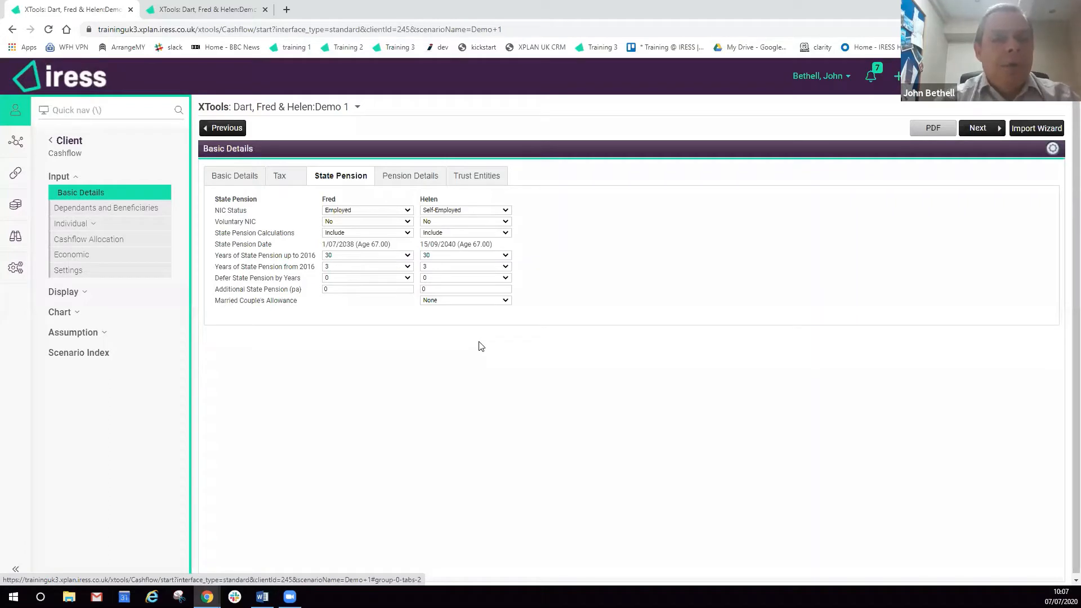
Add a Non-Taxable income entry to the individual cashflow income of Demo 1.
click(79, 226)
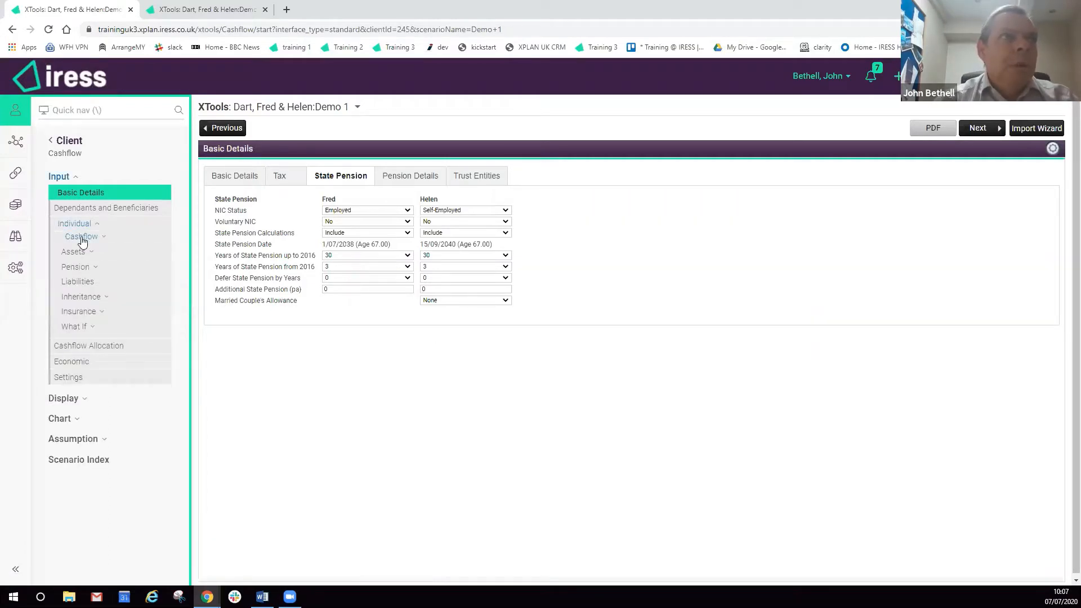
click(82, 239)
click(84, 251)
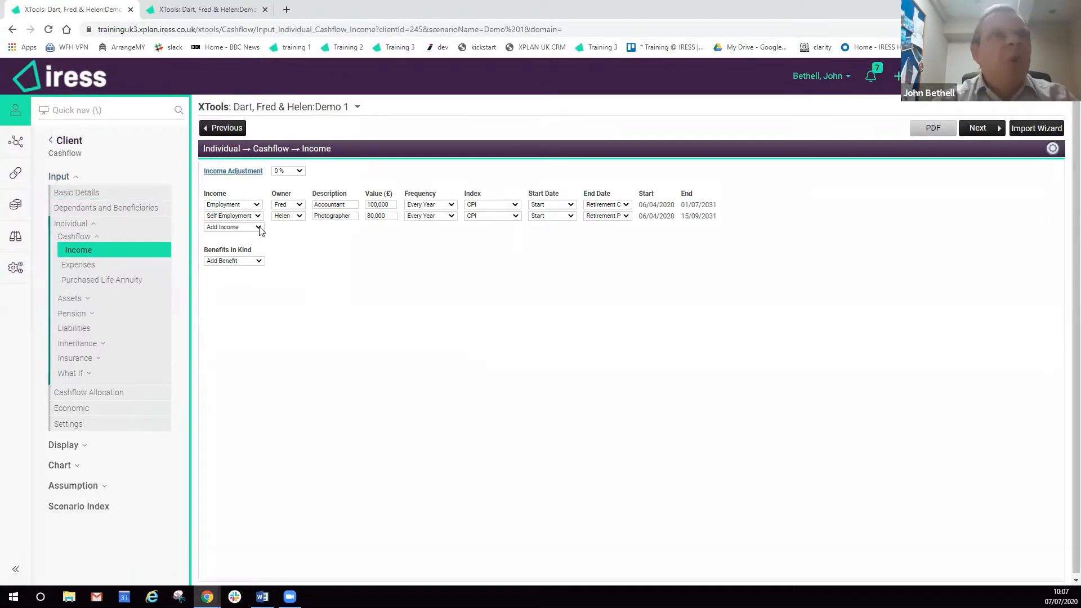
click(259, 228)
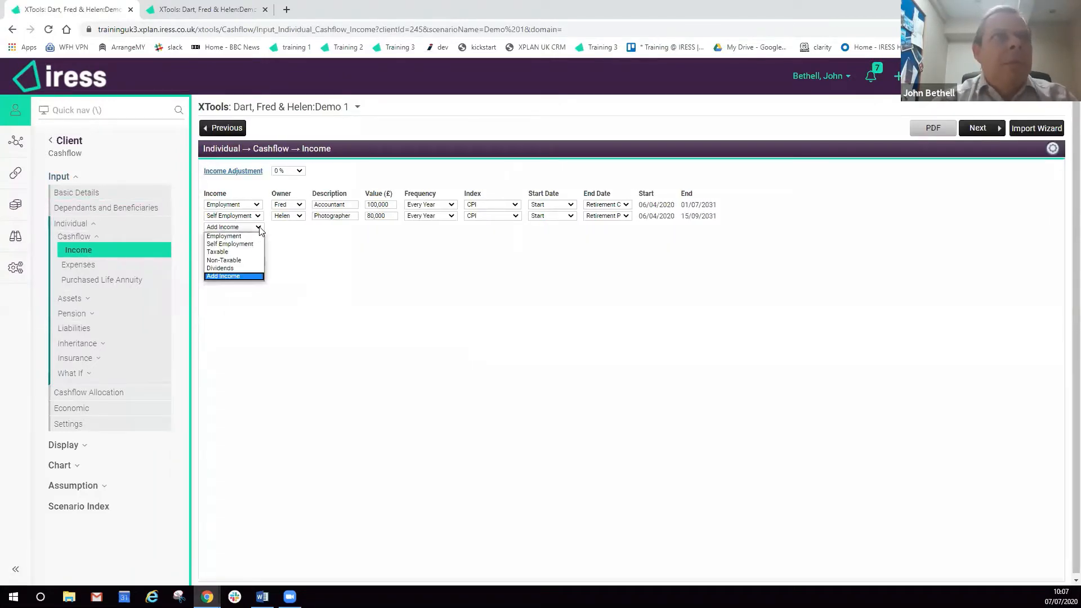
click(241, 261)
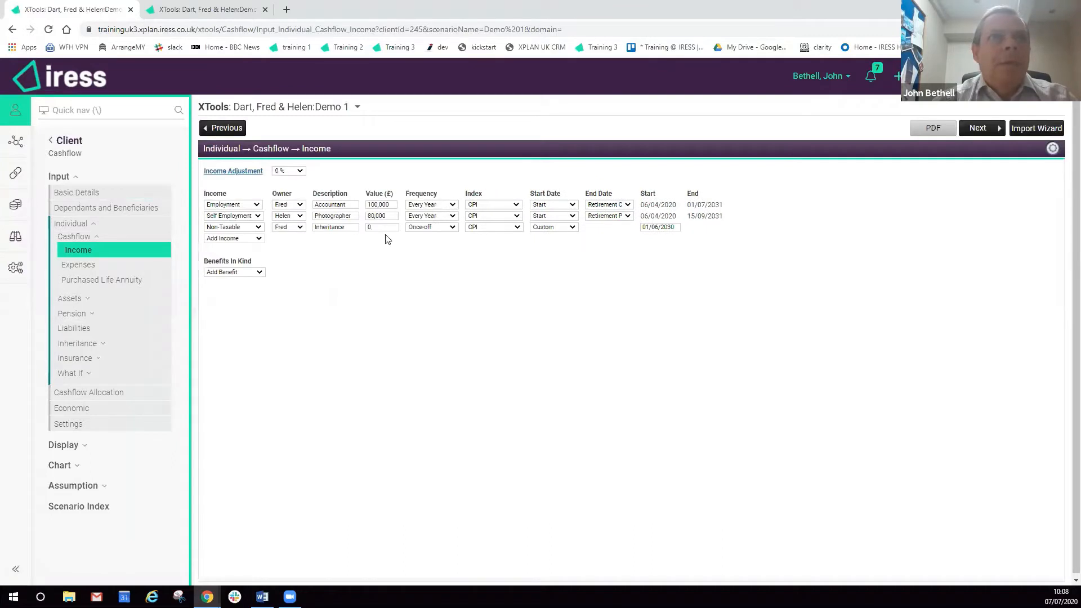
Set the inheritance income's value to 100000 with a Once-off frequency and select its start date.
click(376, 228)
text(100000)
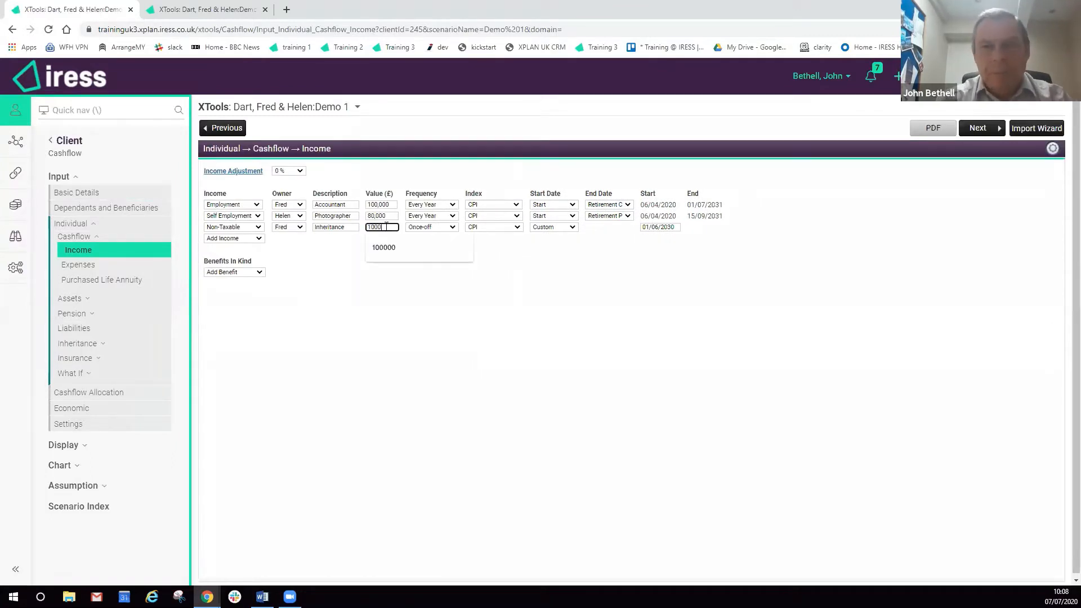
click(441, 228)
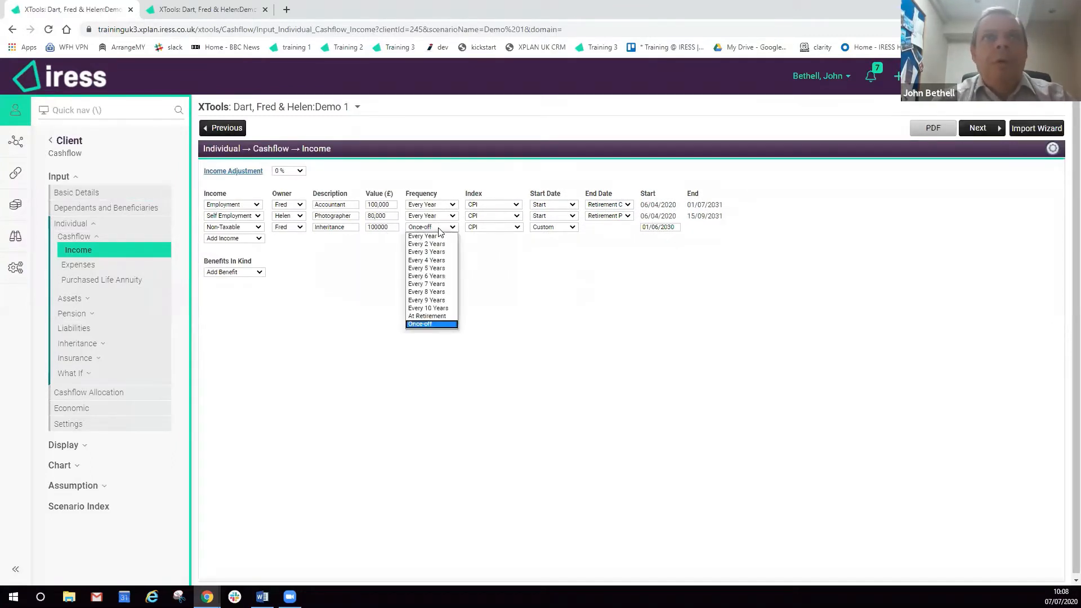
click(439, 325)
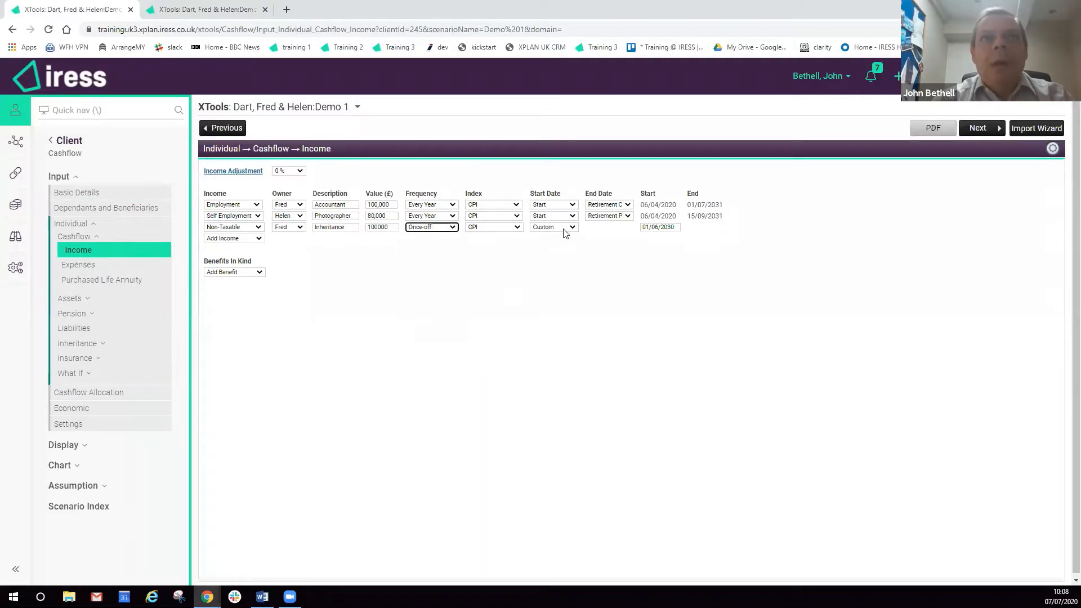
click(678, 227)
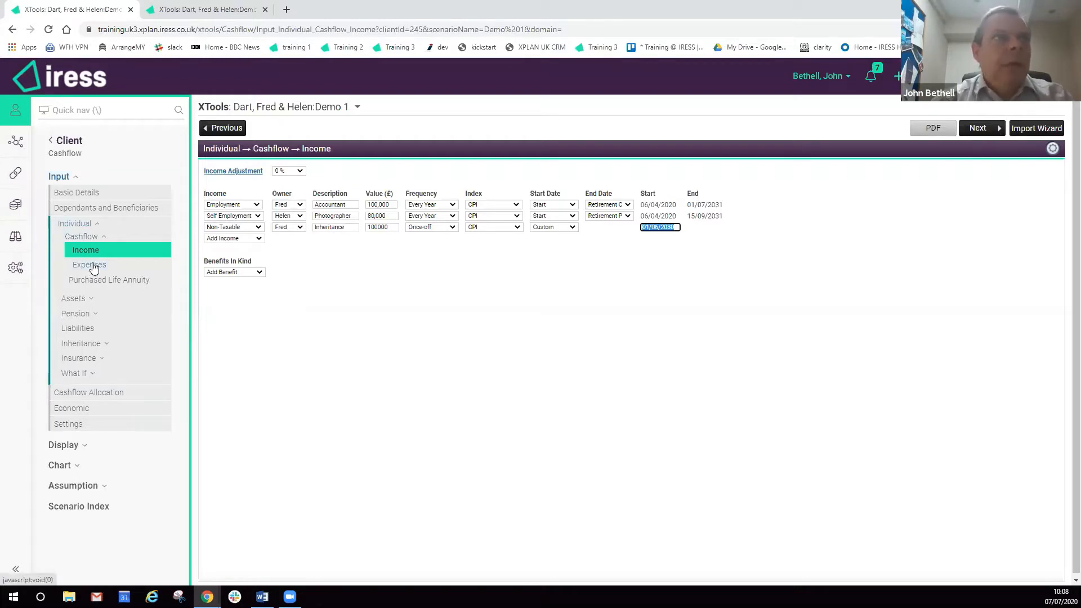
Review the individual cashflow expenses of Demo 1, checking the costs of the Post Retirement and Holidays entries.
click(93, 268)
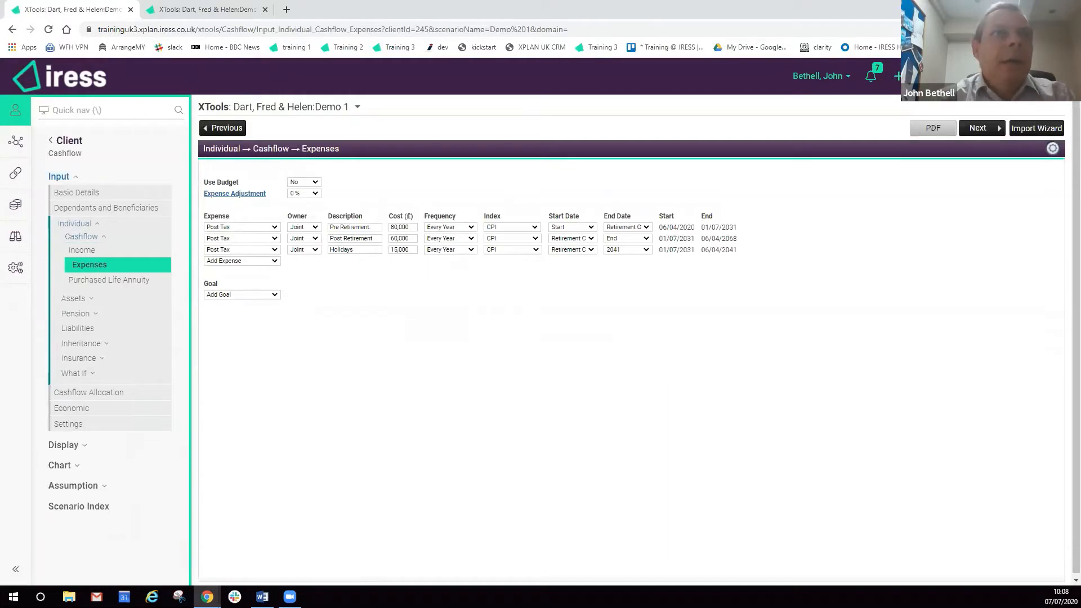
click(411, 237)
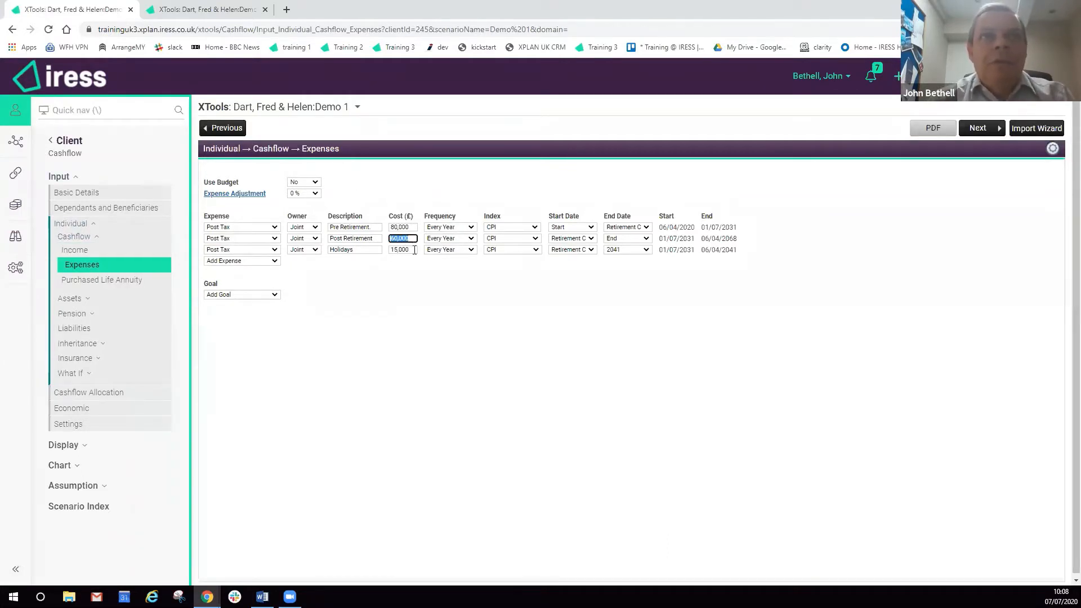
click(414, 250)
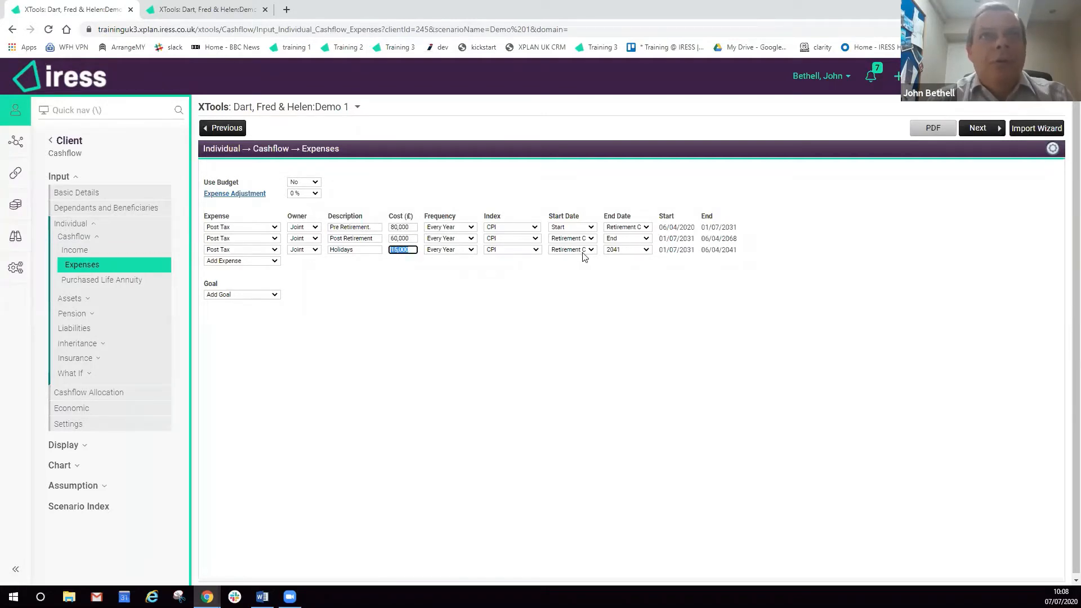
click(535, 296)
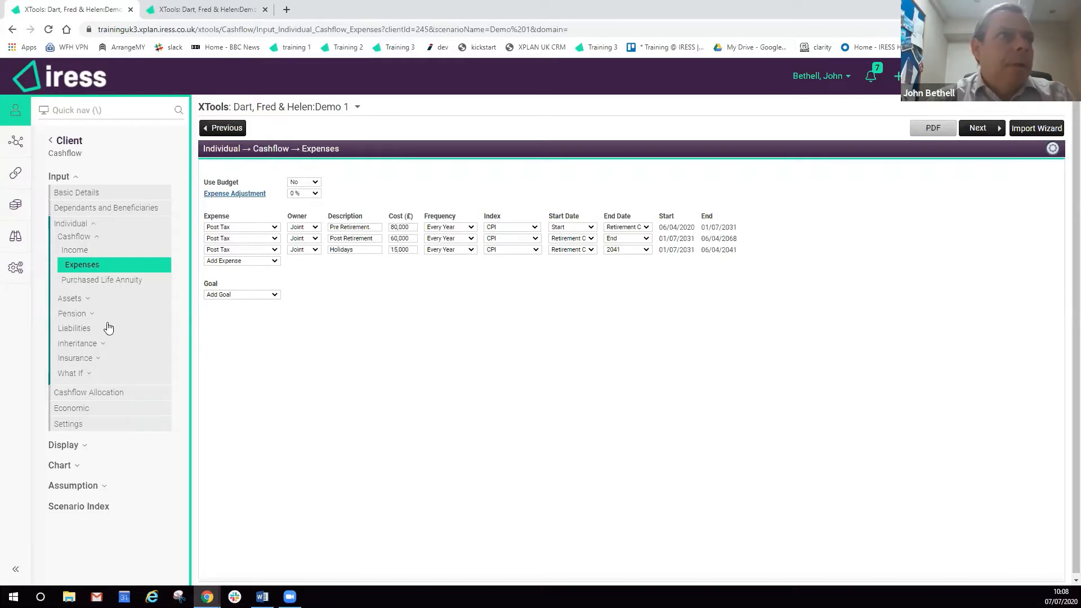
Open the individual investment assets and check which investment types can be added to the holdings.
click(84, 299)
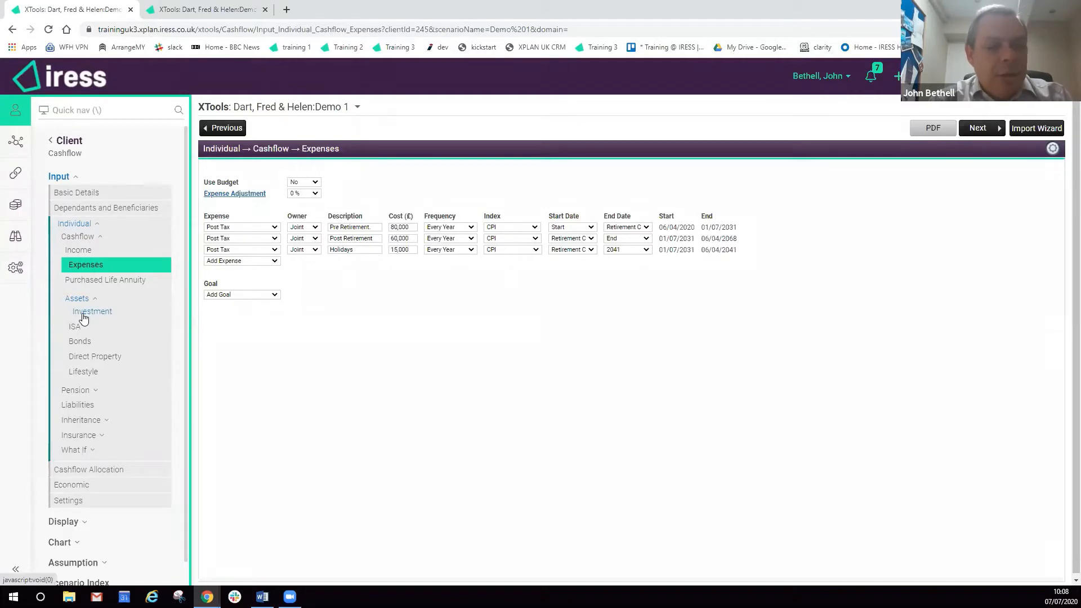
click(85, 316)
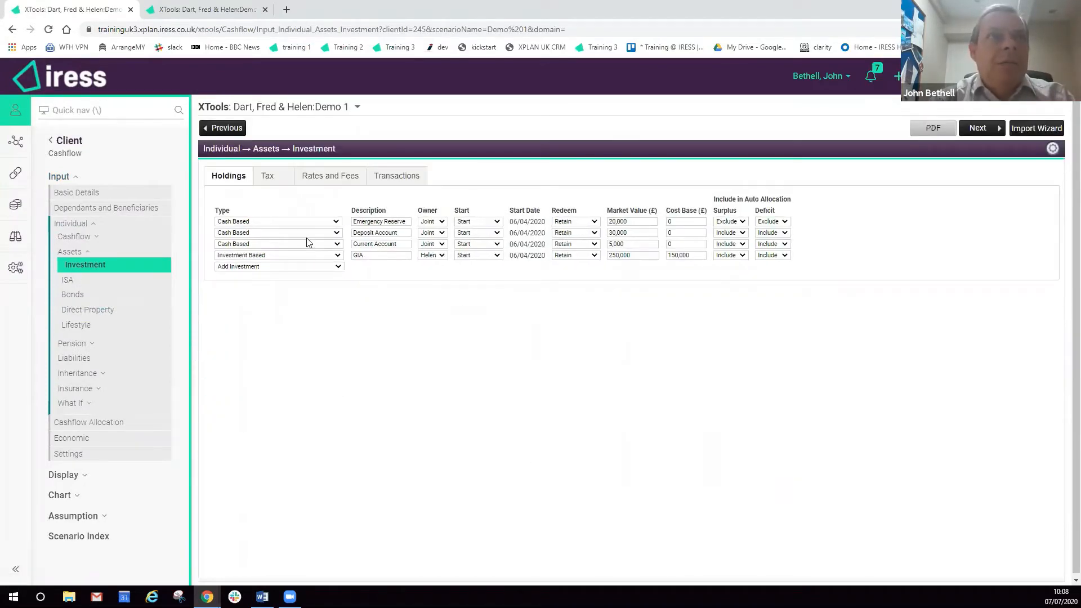
click(309, 269)
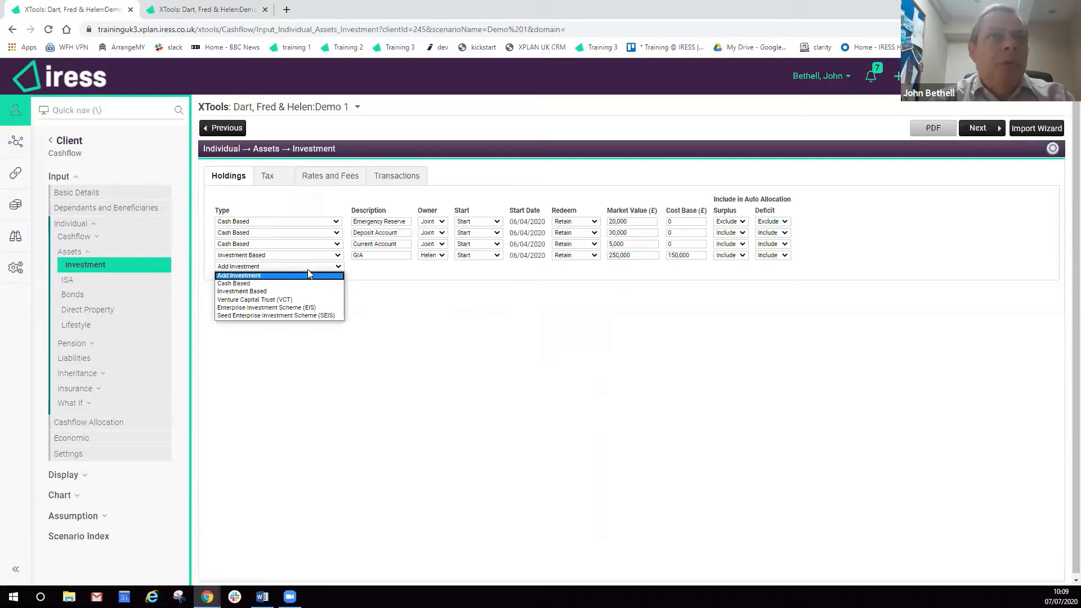
click(490, 321)
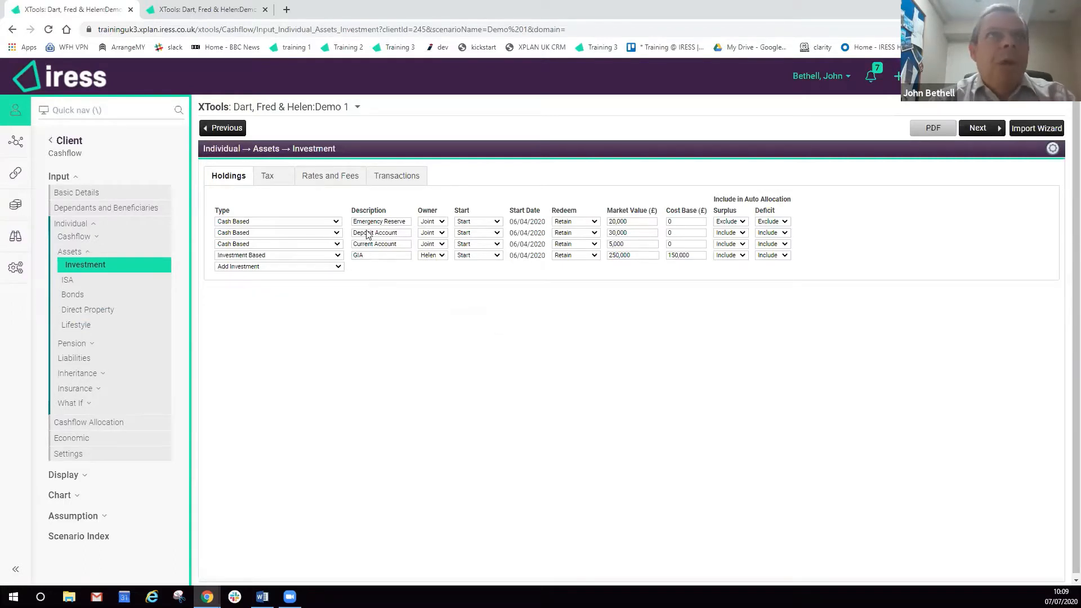
Switch the GIA's rates to System under the investment rates and fees and check the available investment profiles.
click(330, 178)
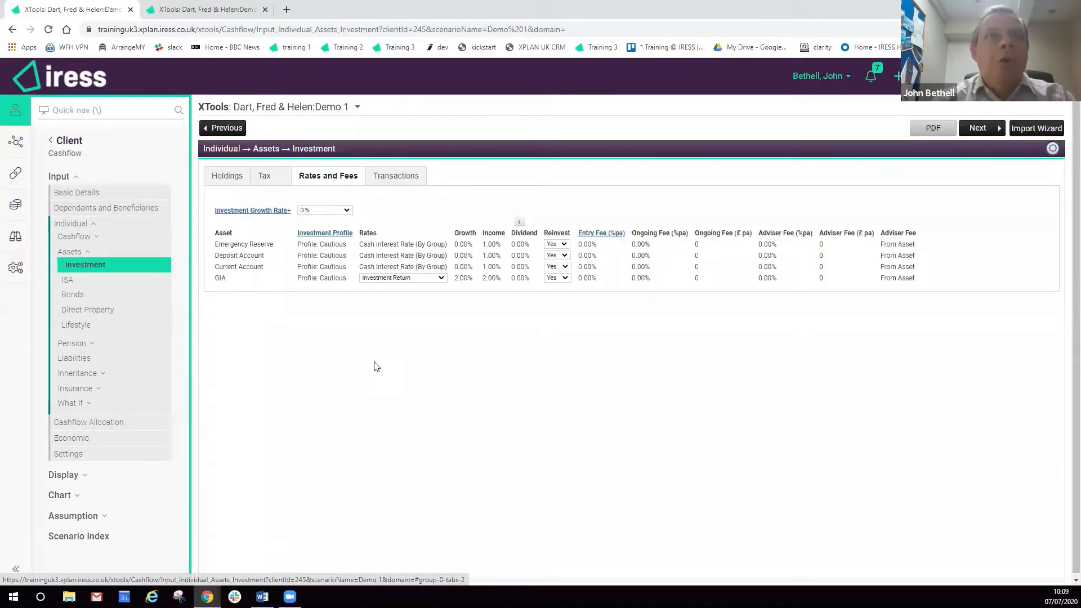
click(409, 279)
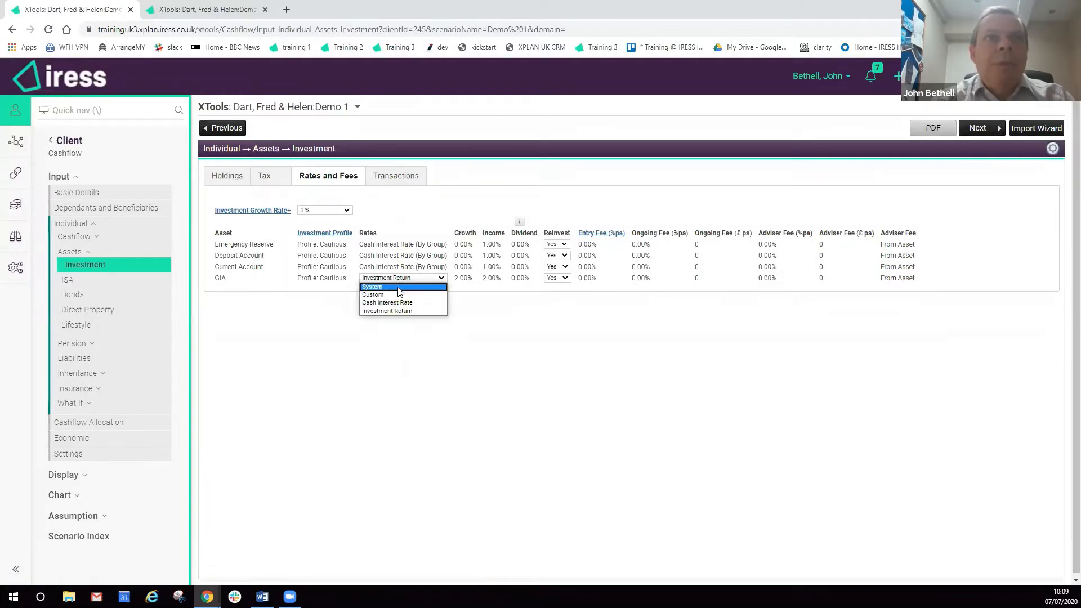
click(400, 288)
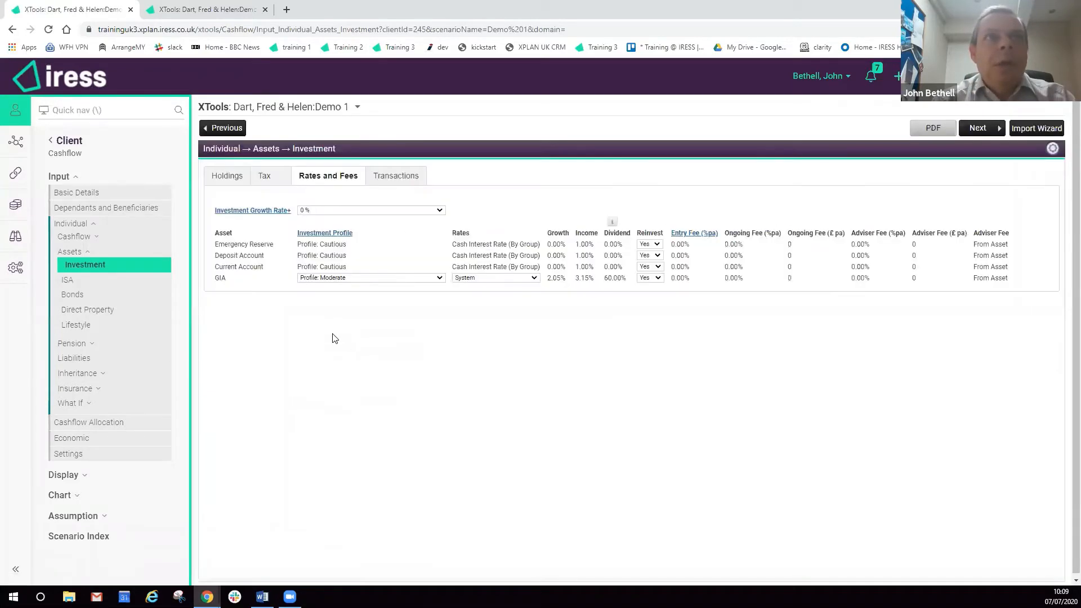
click(348, 278)
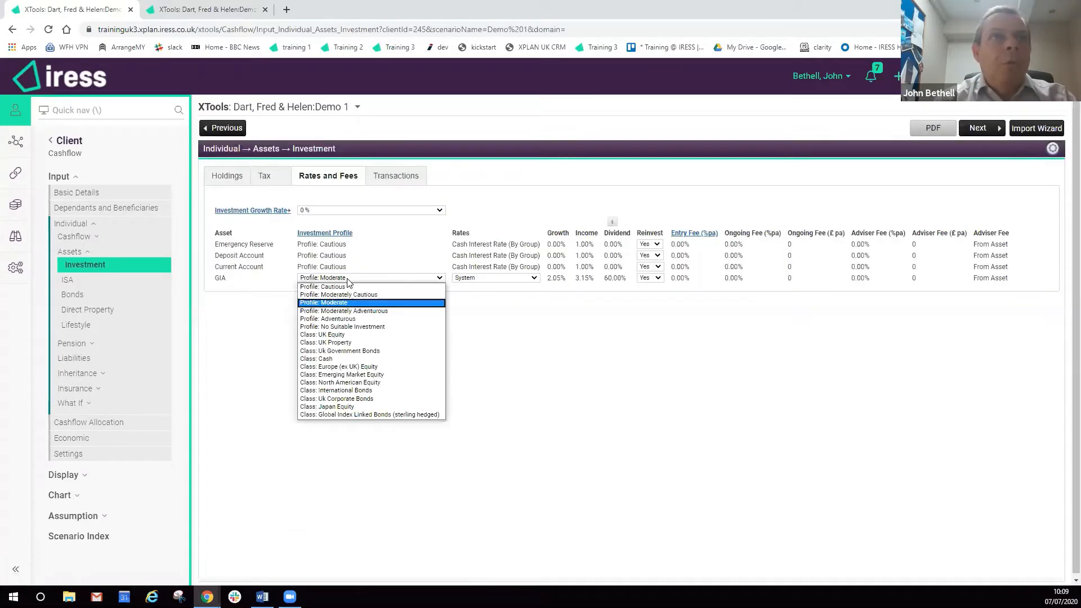
click(378, 276)
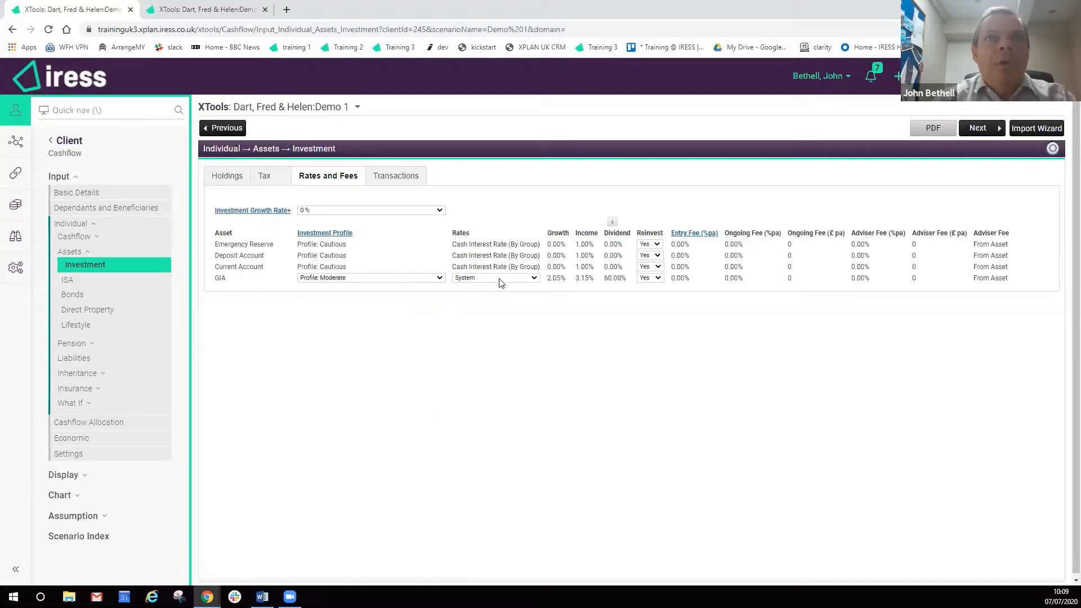
Set the GIA's rates back to Investment Return and go back to the investment holdings.
click(499, 278)
click(489, 310)
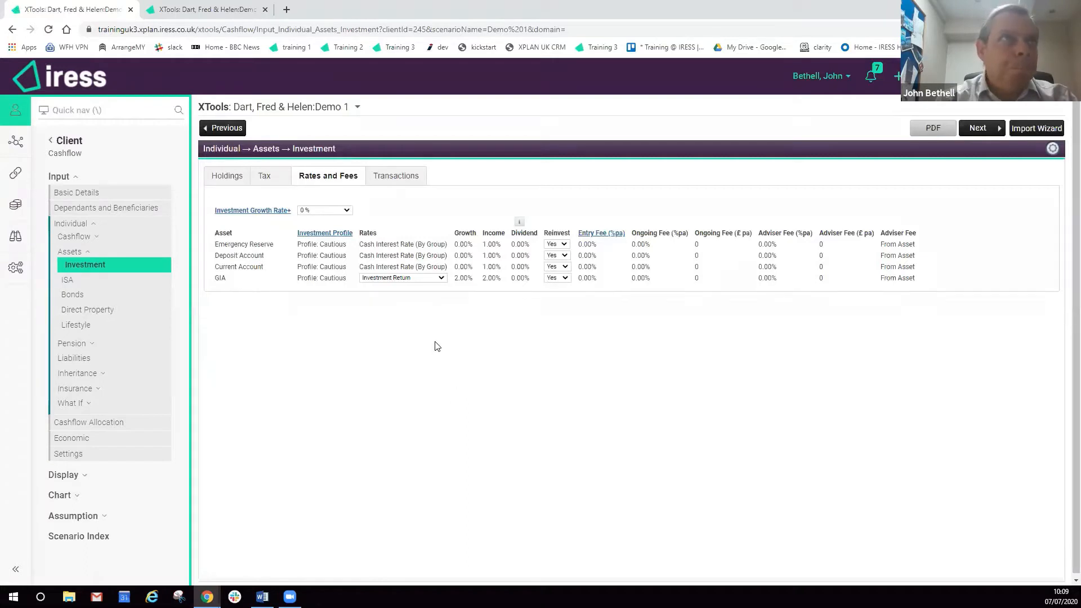
click(228, 176)
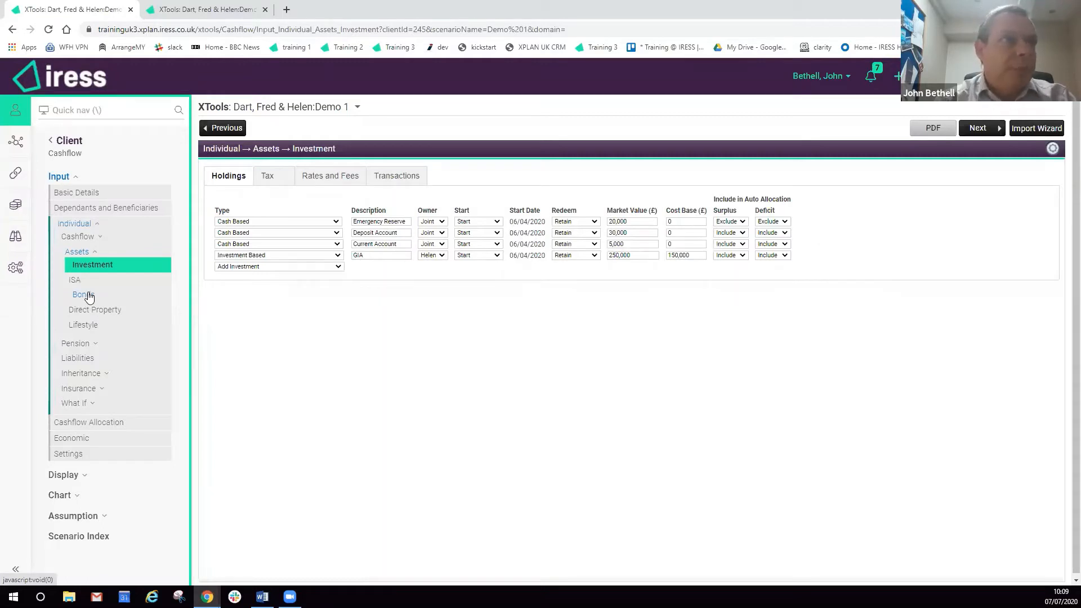
Review the pension accumulation holdings and contributions, checking the salary and the employee and employer percentages of the client's GPP.
click(81, 344)
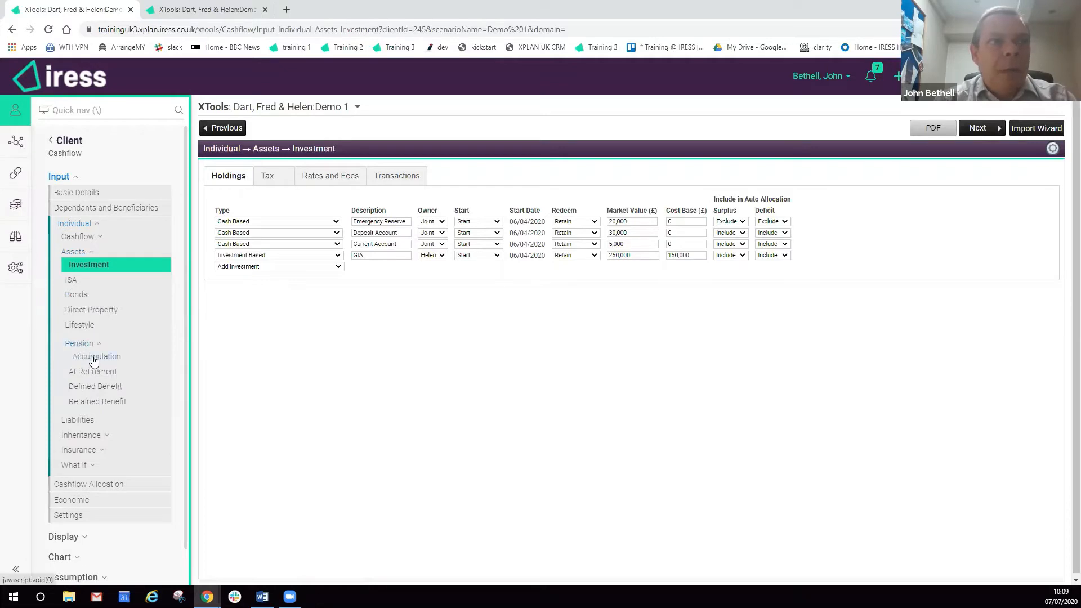
click(94, 361)
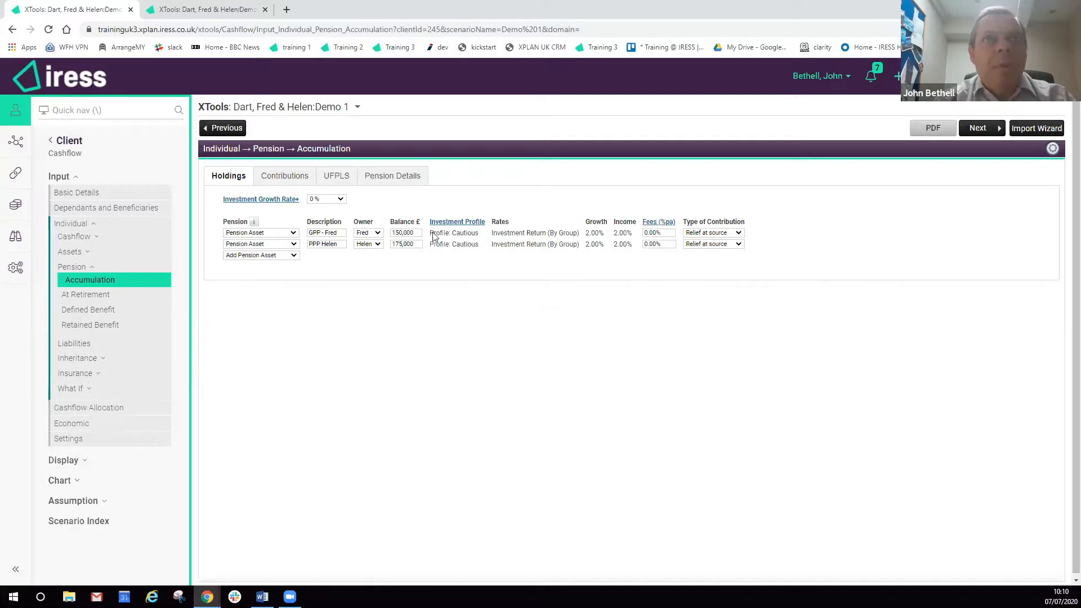
click(297, 179)
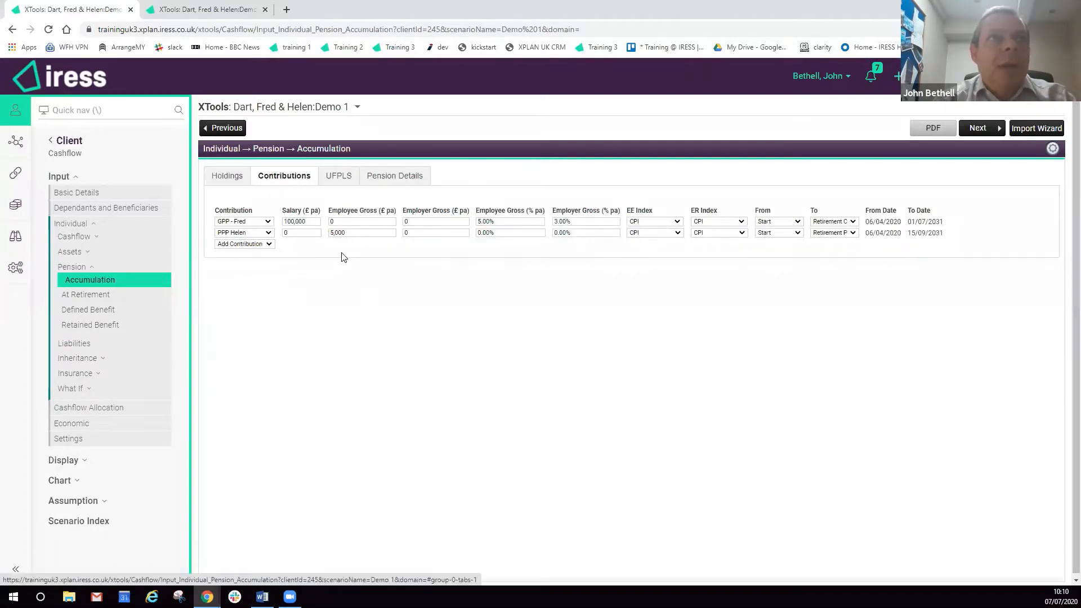
click(309, 220)
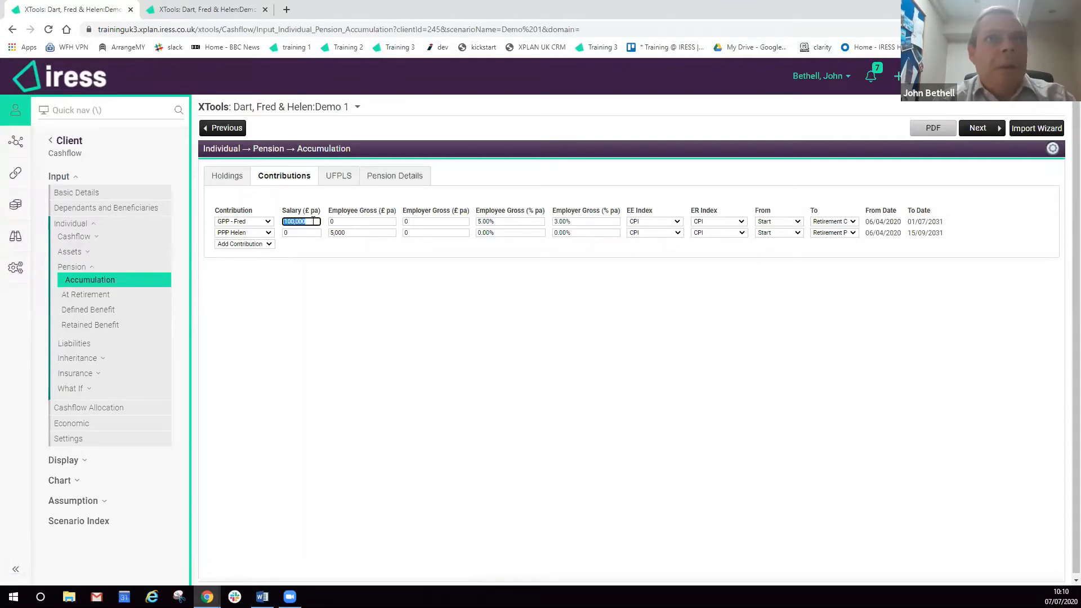
click(510, 221)
click(578, 220)
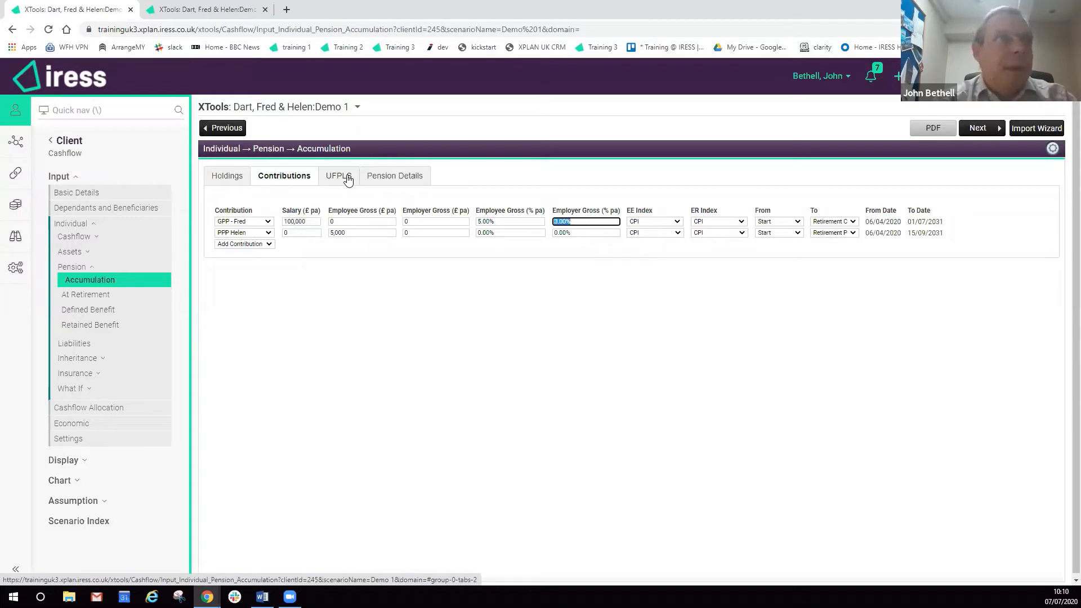
Review the At Retirement pension drawdown holdings, including the amount taken, and the drawdown income settings.
click(94, 296)
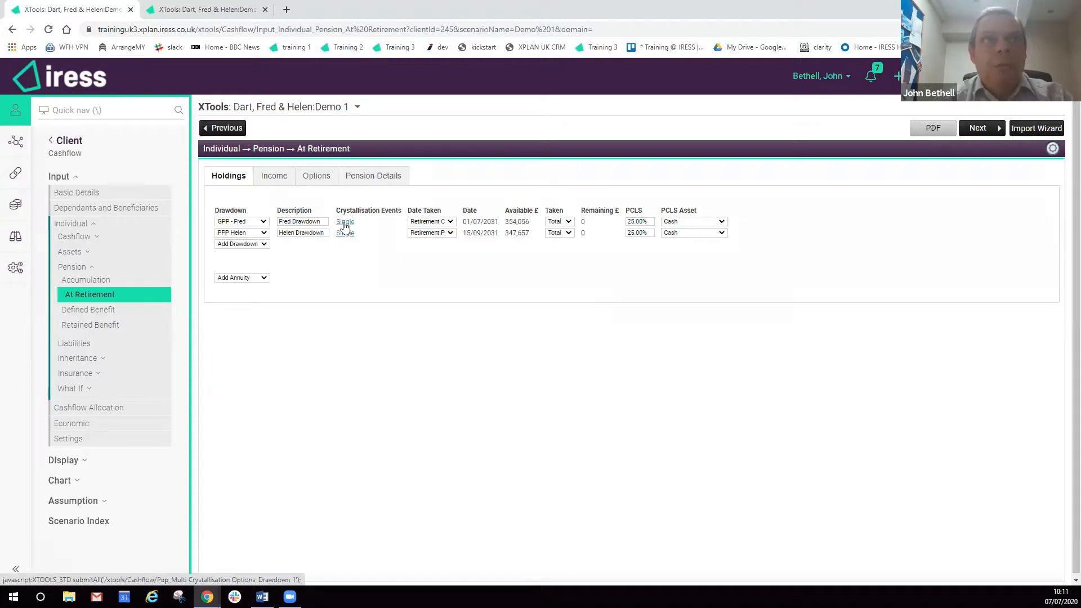
click(564, 224)
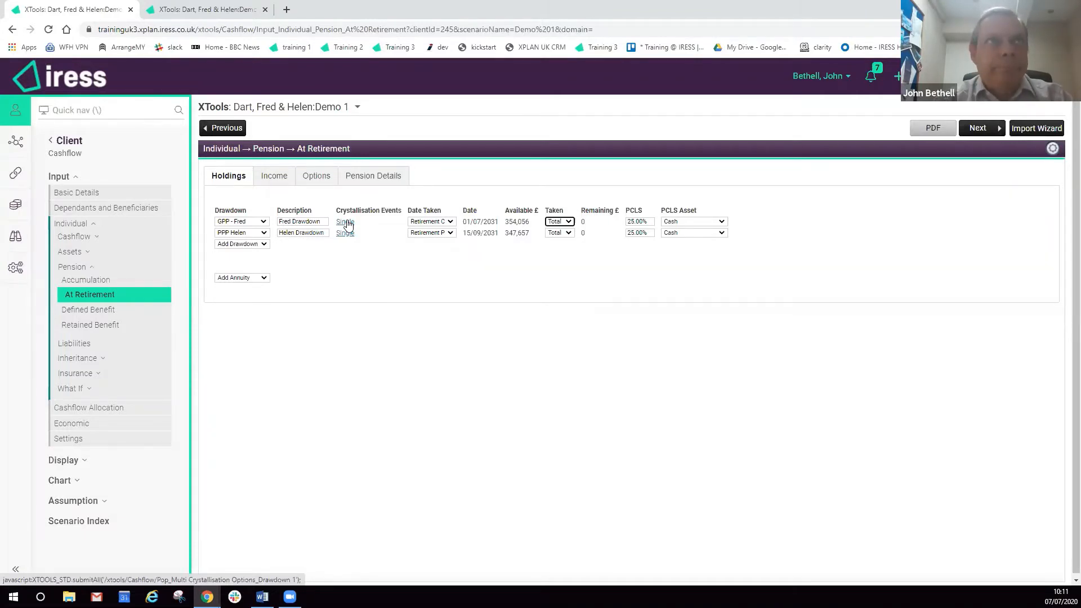
click(280, 177)
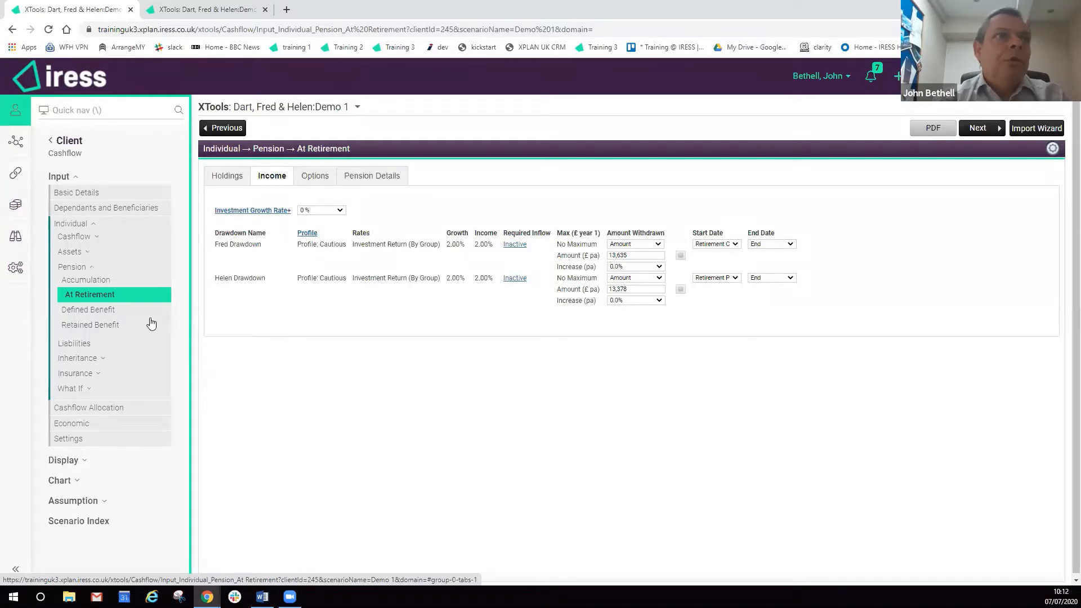
Set the total distribution on both first death and second death to Custom in the inheritance key information.
click(94, 360)
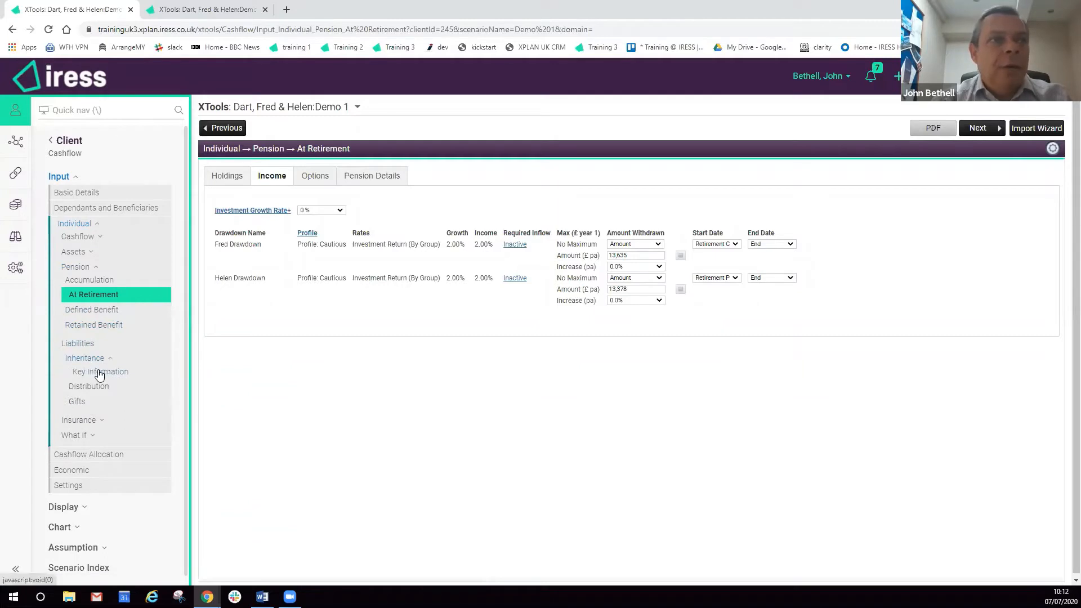
click(100, 373)
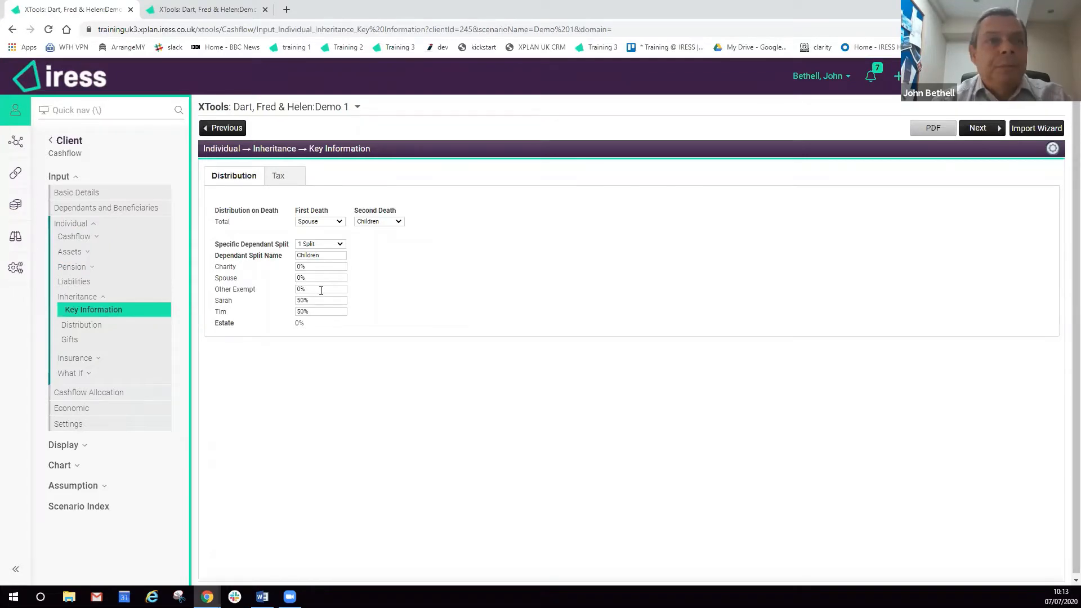
click(337, 222)
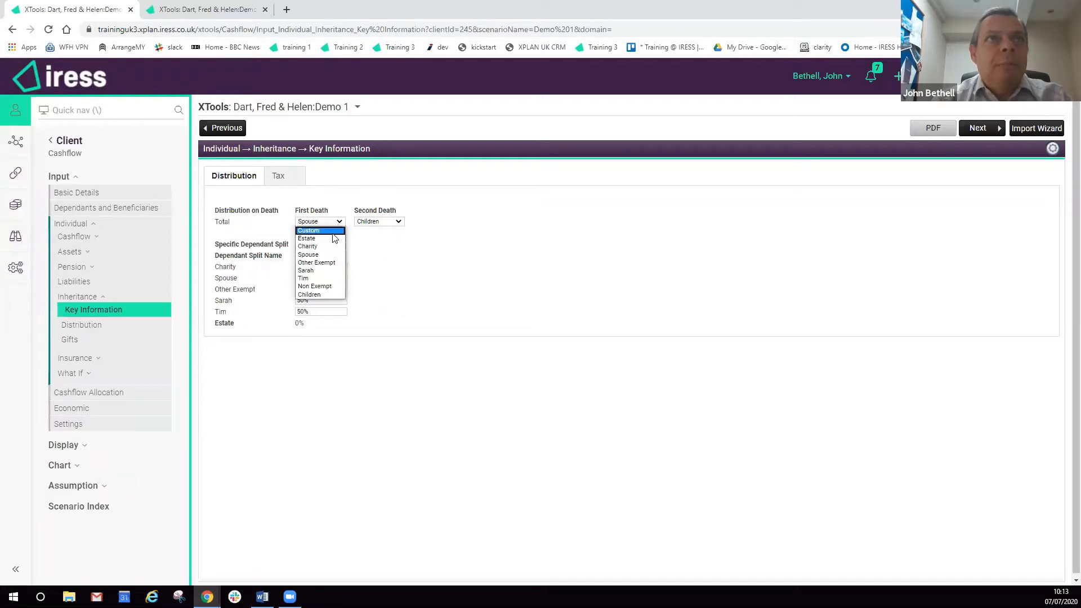
click(336, 232)
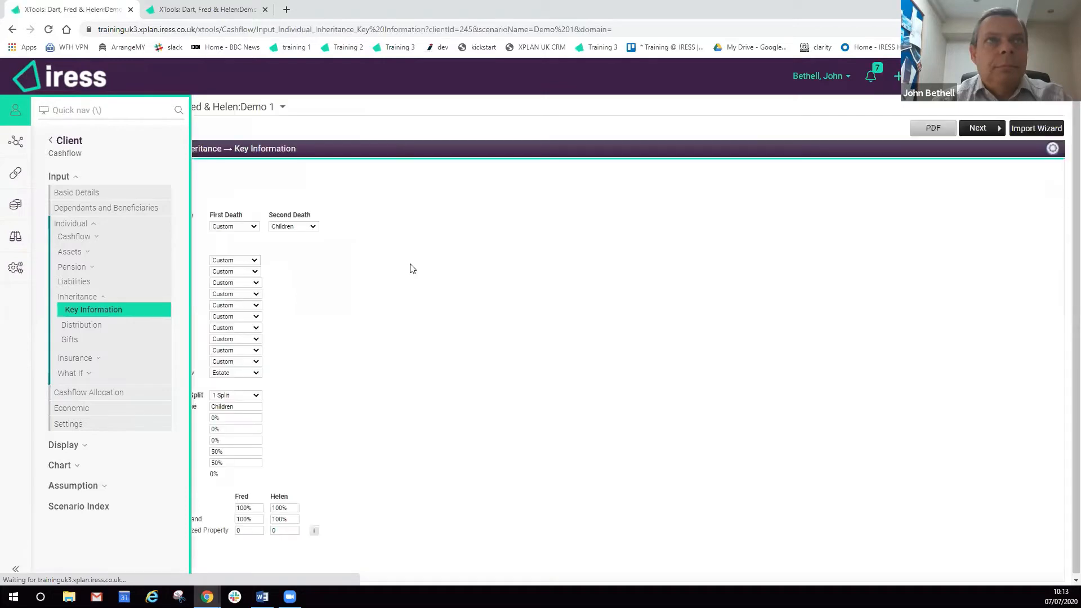
click(390, 222)
click(391, 235)
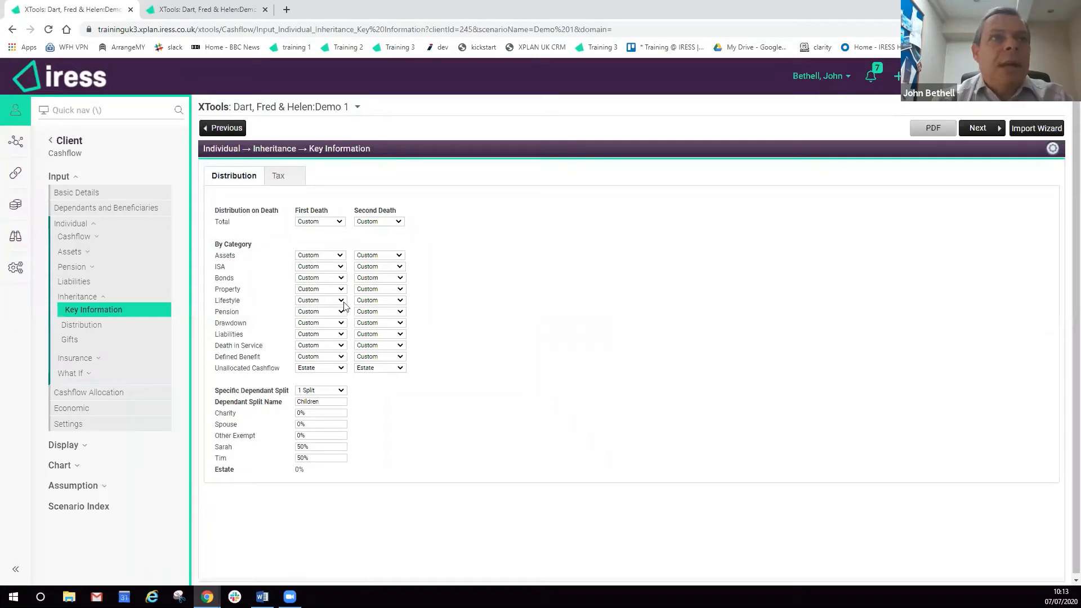
Check the first-death beneficiary and IHT liability options for the Emergency Reserve in the inheritance asset distribution.
click(93, 326)
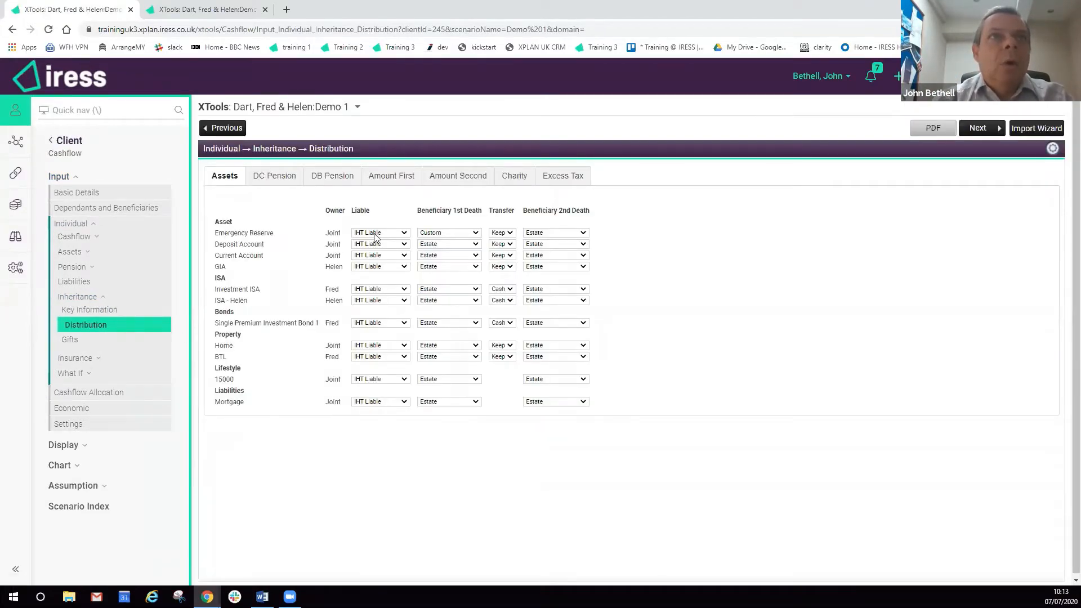
click(432, 233)
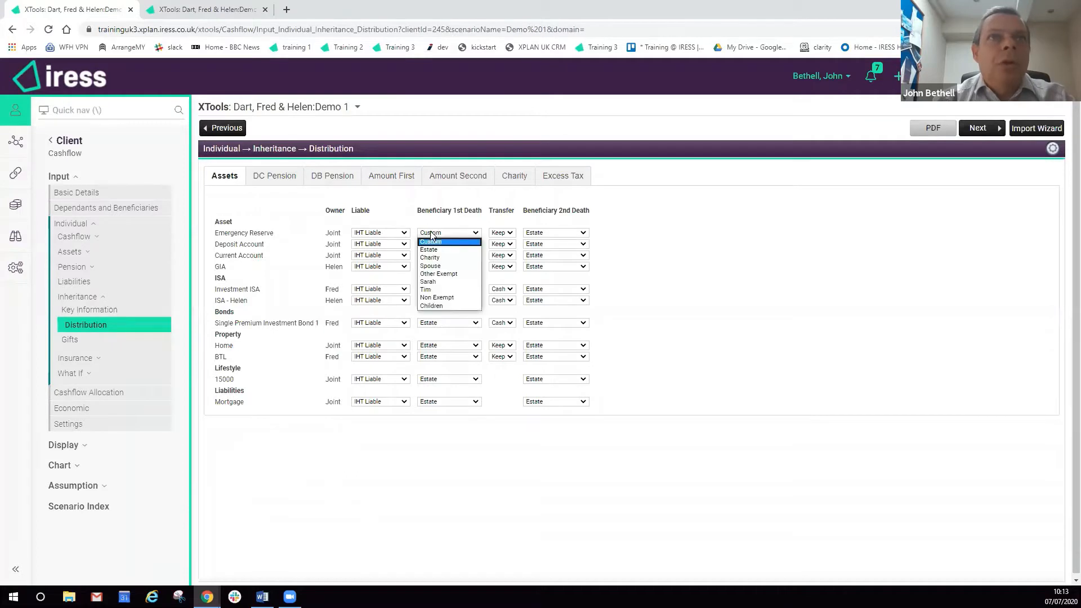
click(391, 233)
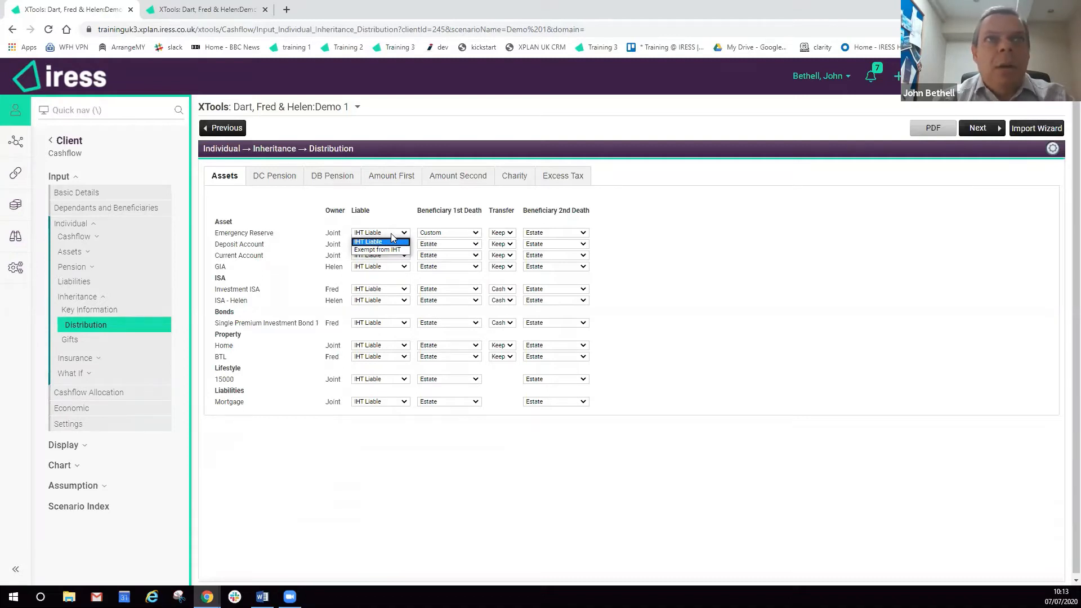
click(390, 233)
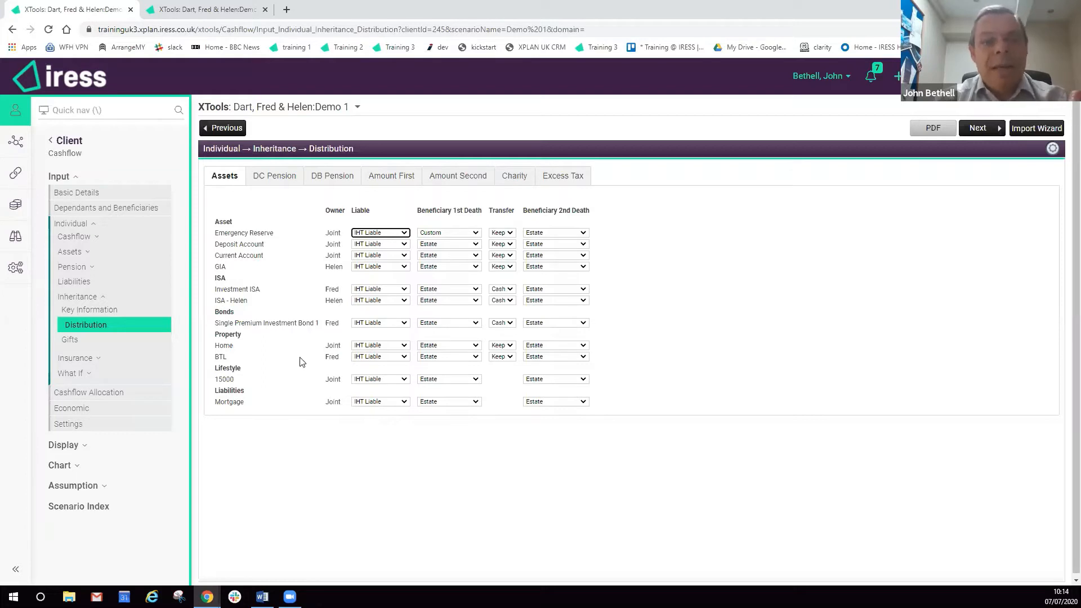
Set the total distribution on first death to Spouse in the inheritance key information.
click(88, 314)
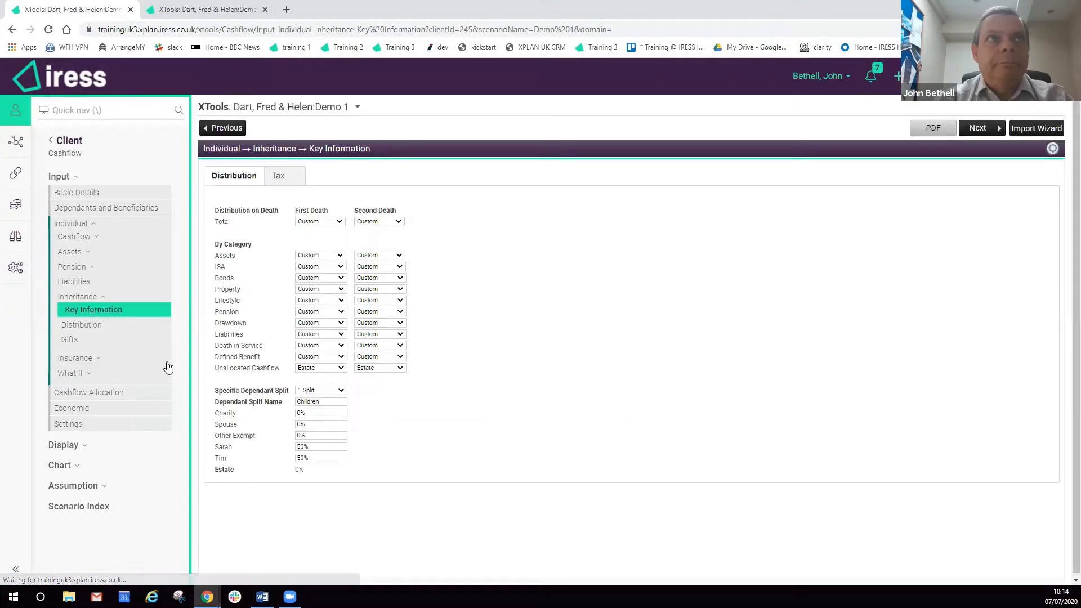
click(327, 222)
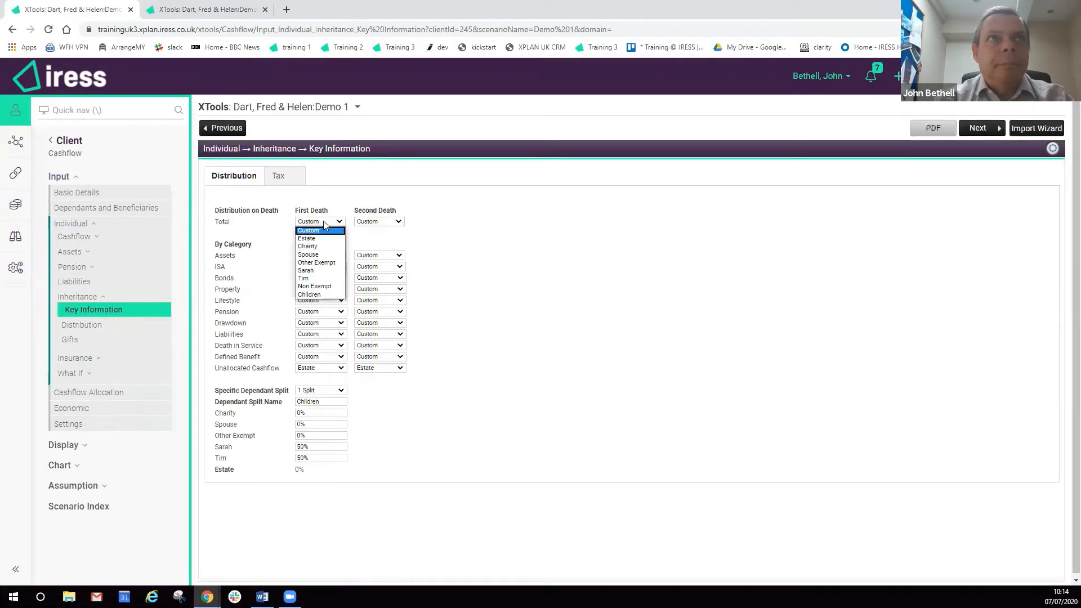
click(324, 256)
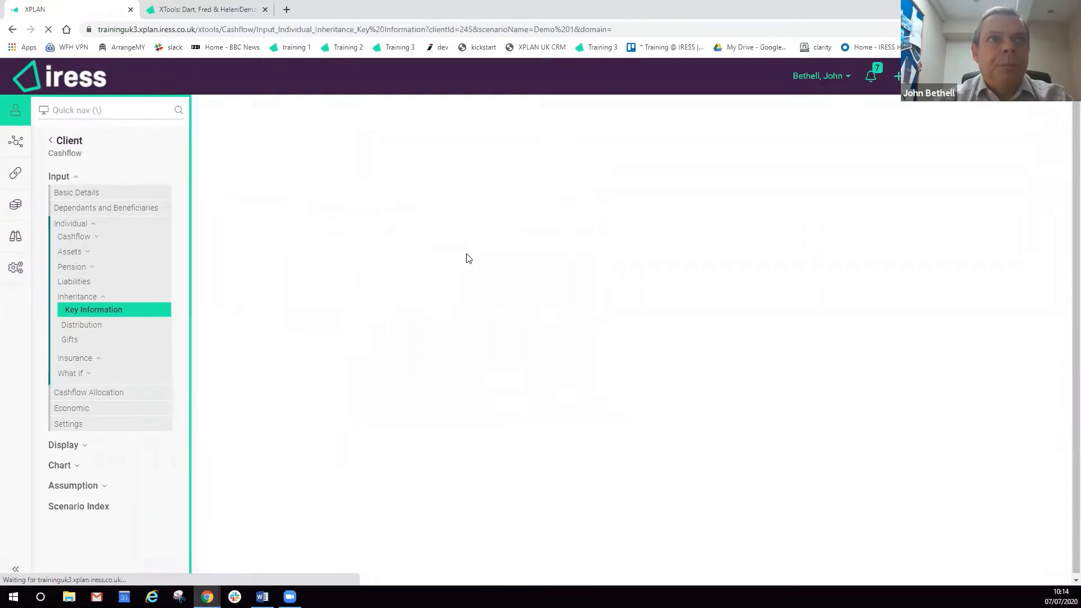
Set the total distribution on second death to Children in the inheritance key information.
click(388, 224)
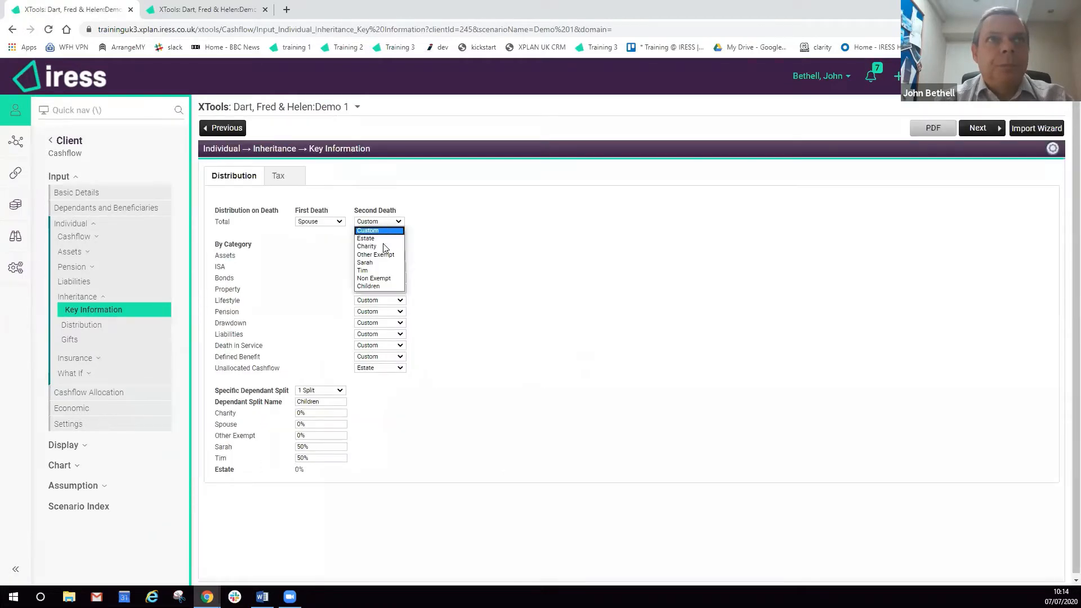
click(389, 286)
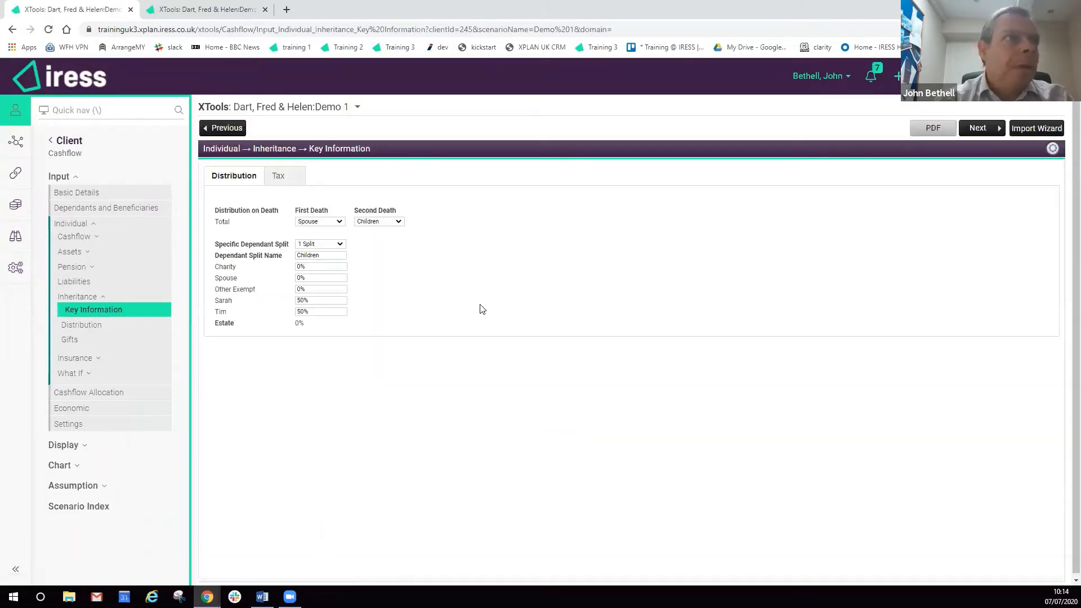
Review the What If death cashflow assumptions, checking the client, partner and joint income percentages applied on the client's death.
click(97, 361)
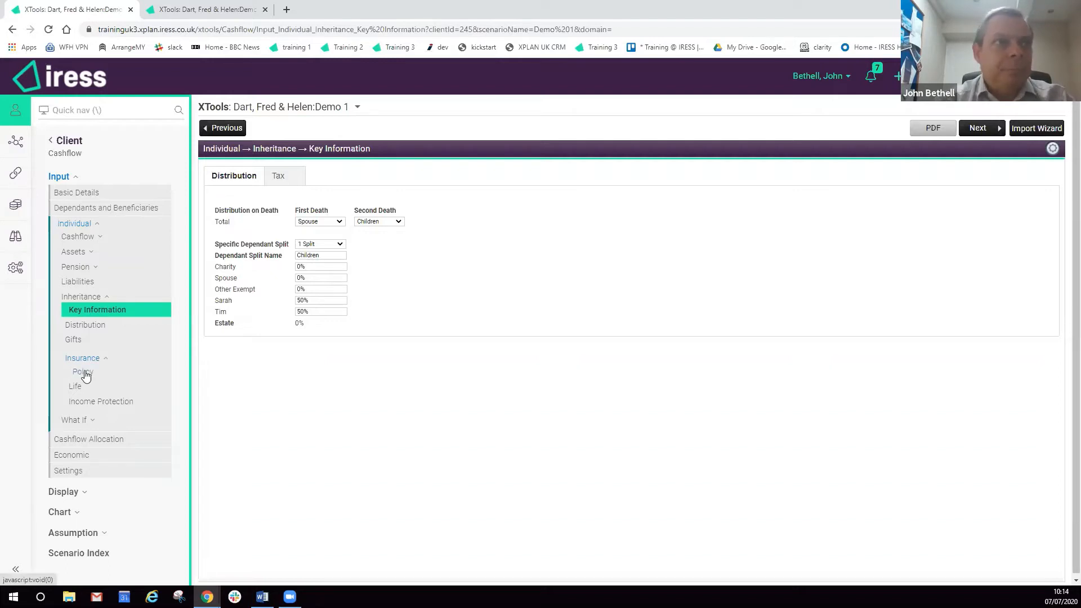
click(83, 421)
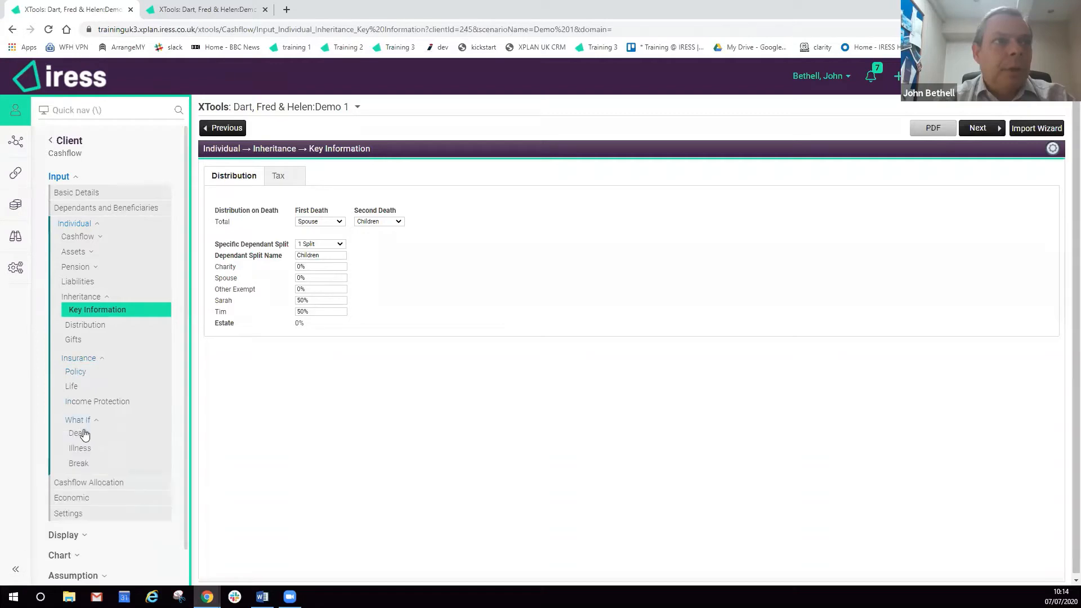
click(83, 433)
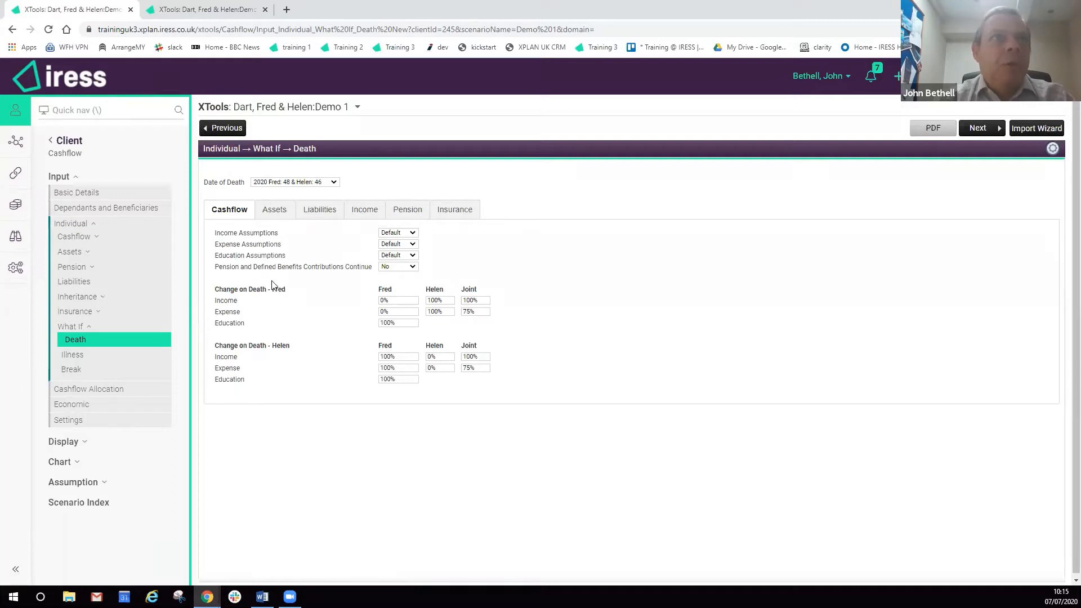
drag(261, 288, 298, 292)
drag(378, 290, 394, 295)
click(394, 299)
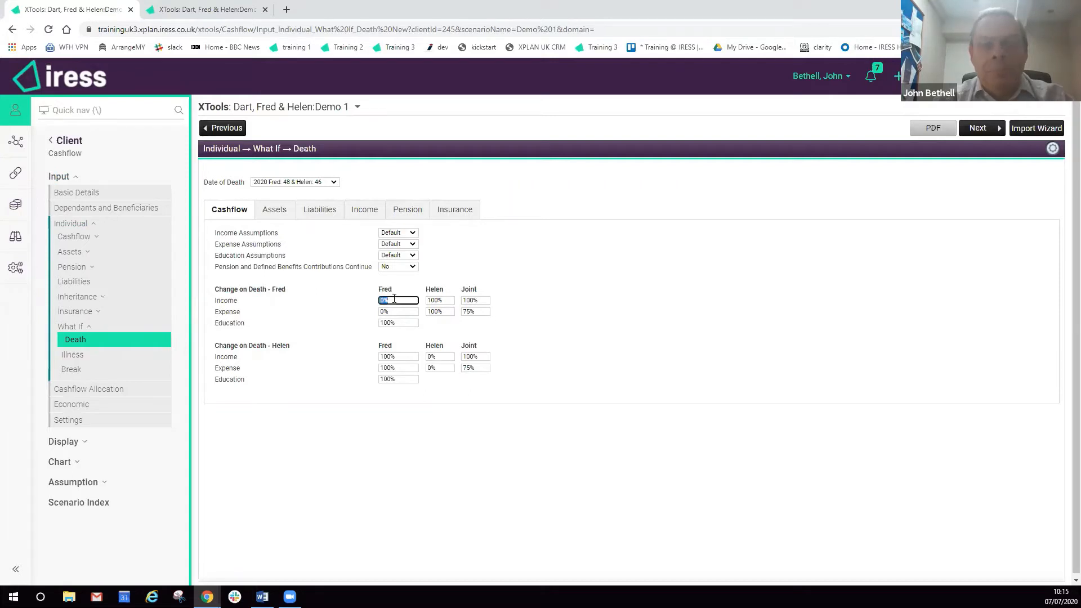
click(447, 300)
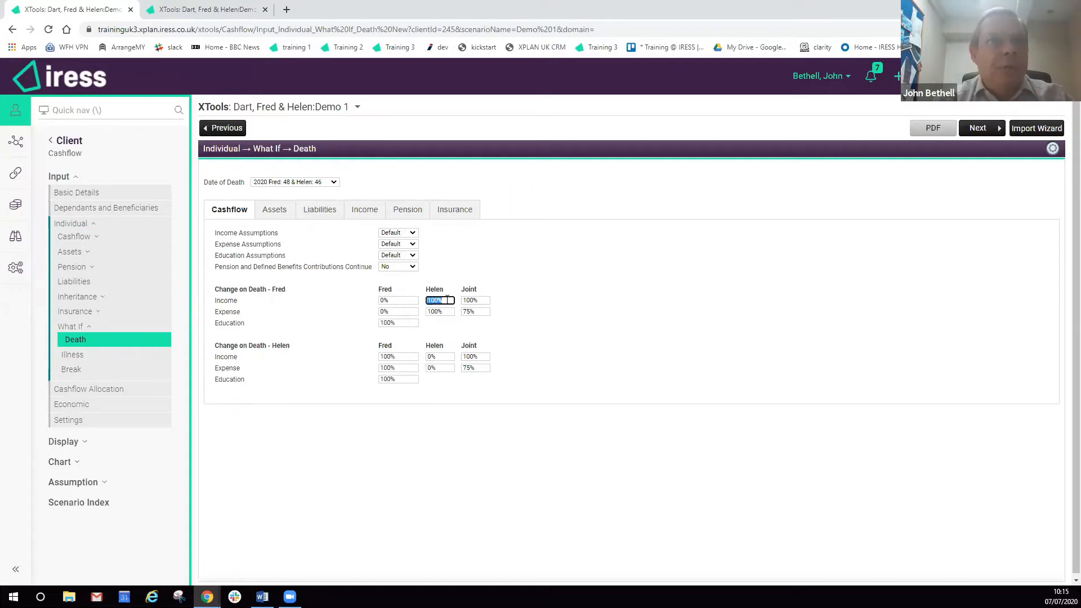
click(481, 302)
Check the expense percentages applied on the client's death and the choices available for Income Assumptions.
click(401, 309)
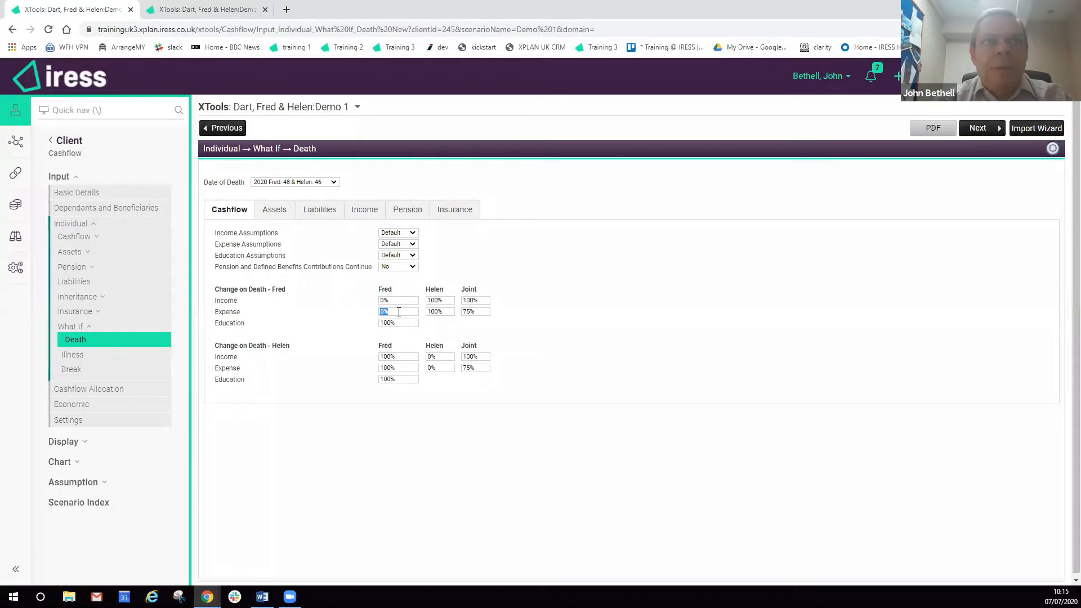
click(449, 311)
click(478, 312)
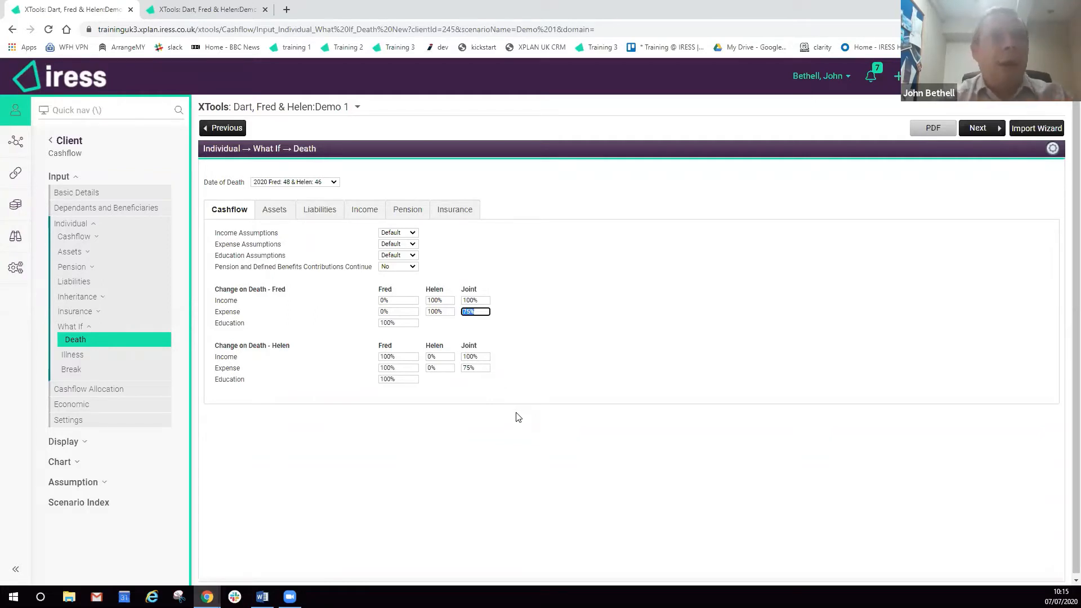
click(529, 383)
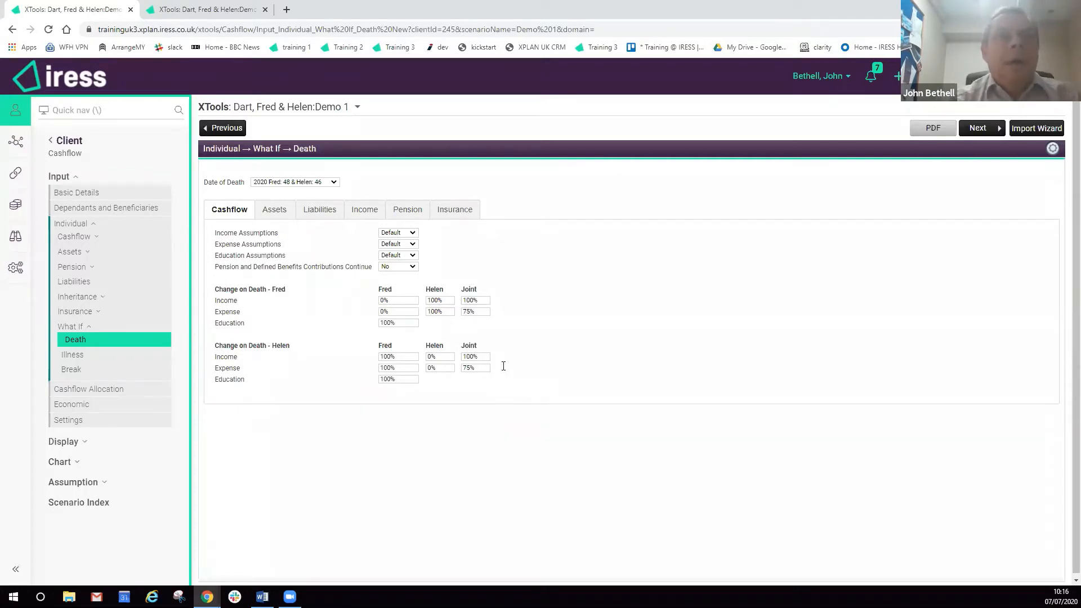
click(408, 236)
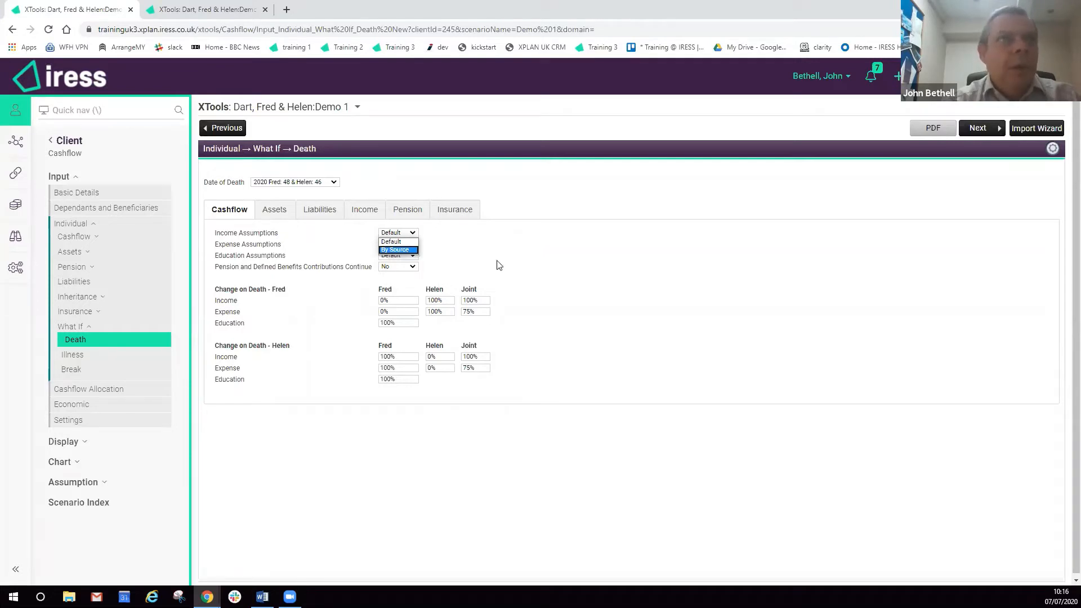
click(514, 258)
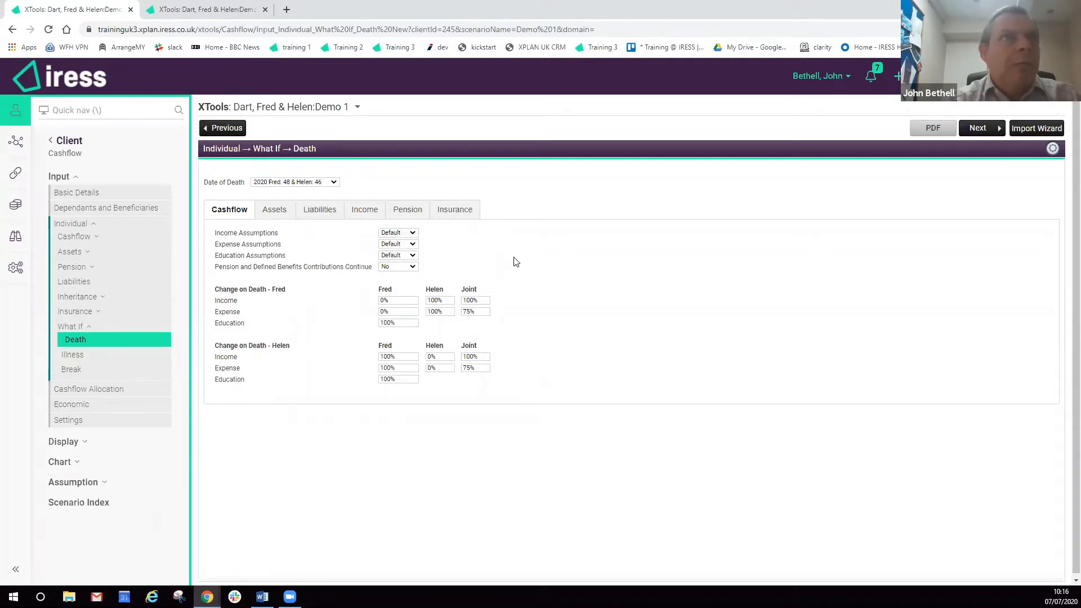
Review the cashflow assumptions for the What If illness and break in work scenarios.
click(78, 356)
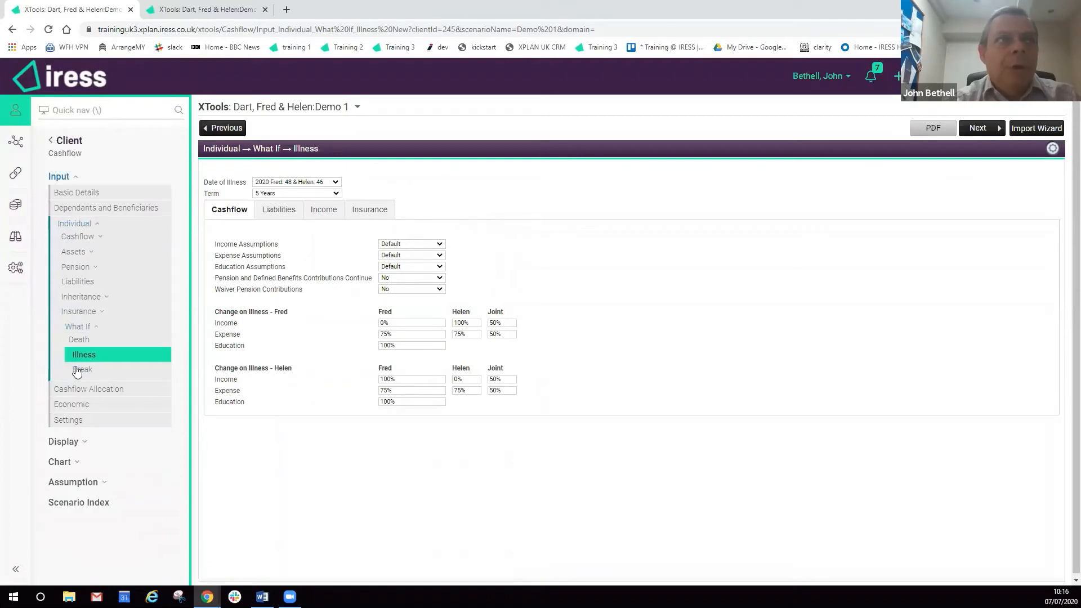
click(79, 371)
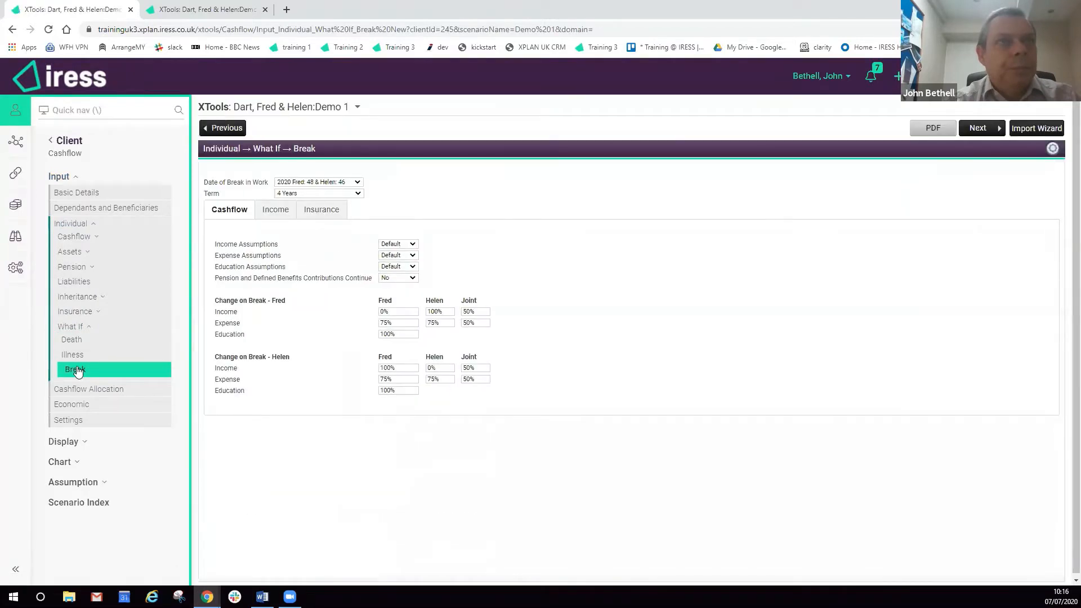
Review the Cashflow Allocation surplus settings, checking the Period 1 choices for Priority 1 and Balance.
click(119, 392)
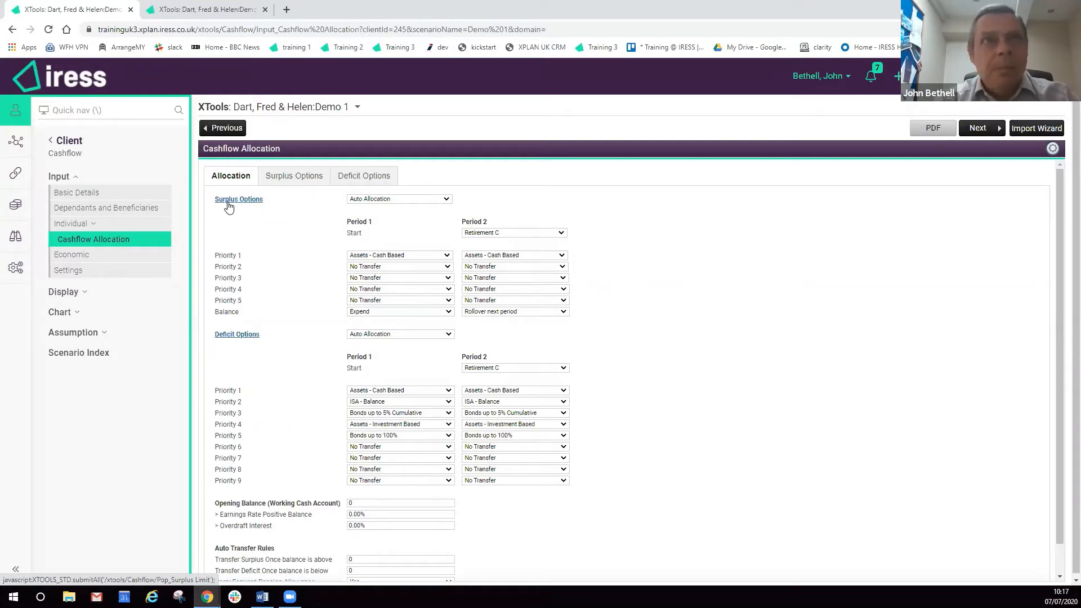
click(425, 258)
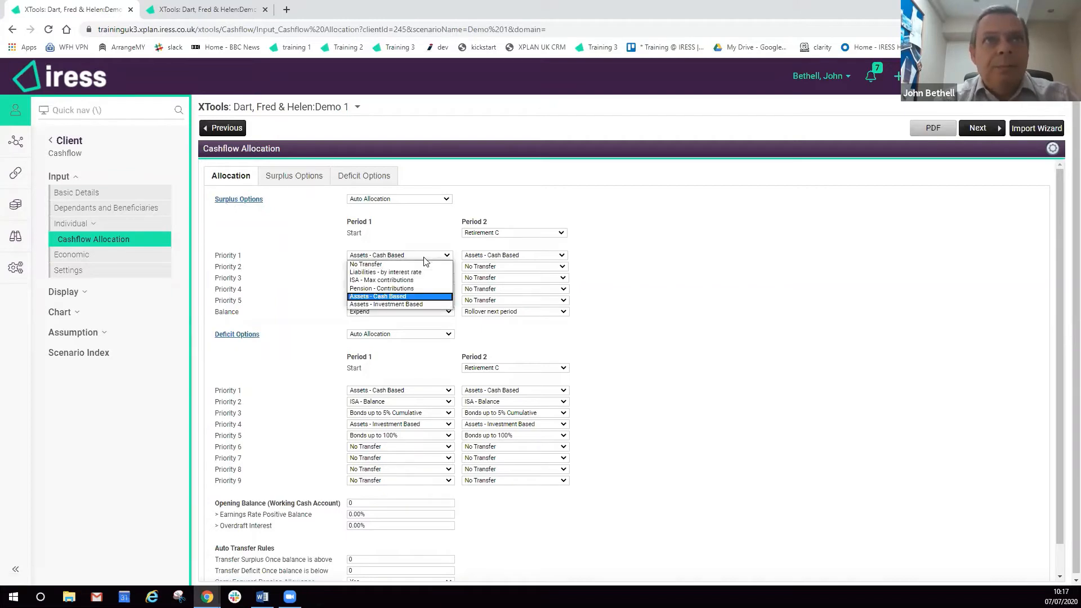
click(425, 258)
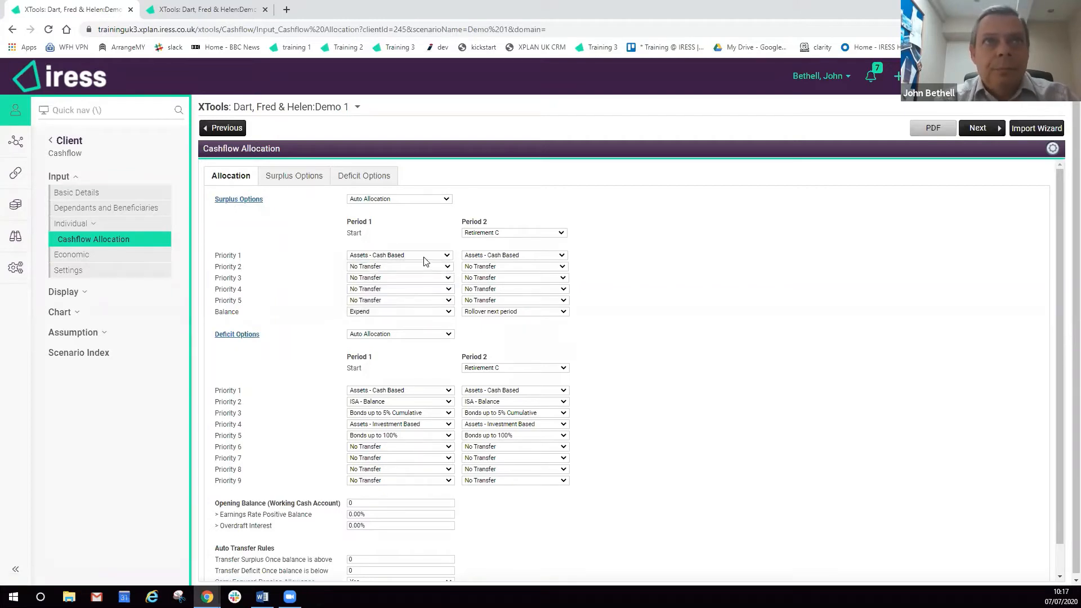
click(383, 313)
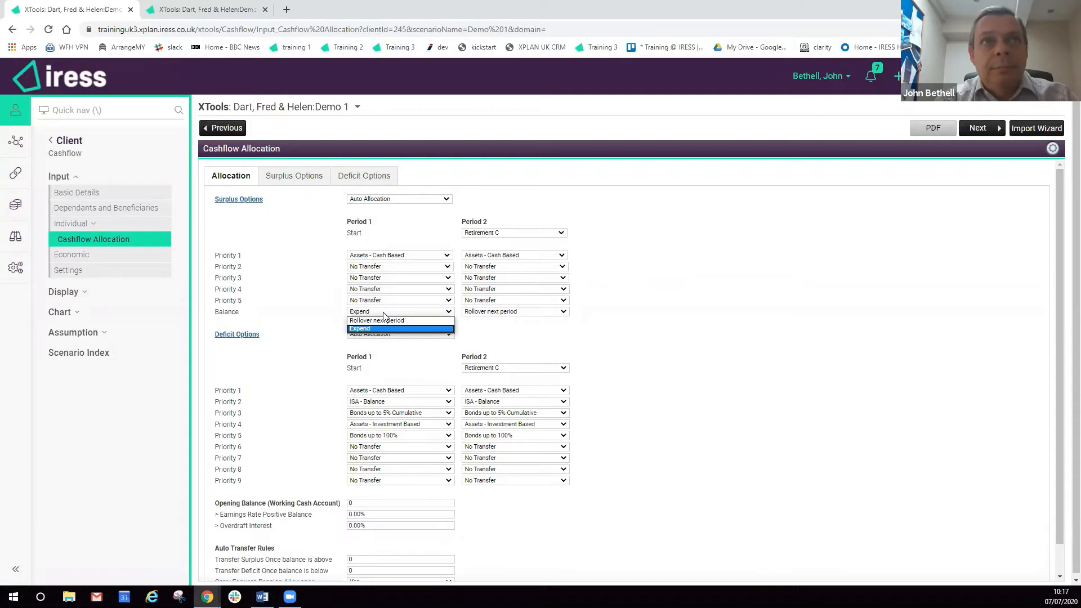
click(384, 313)
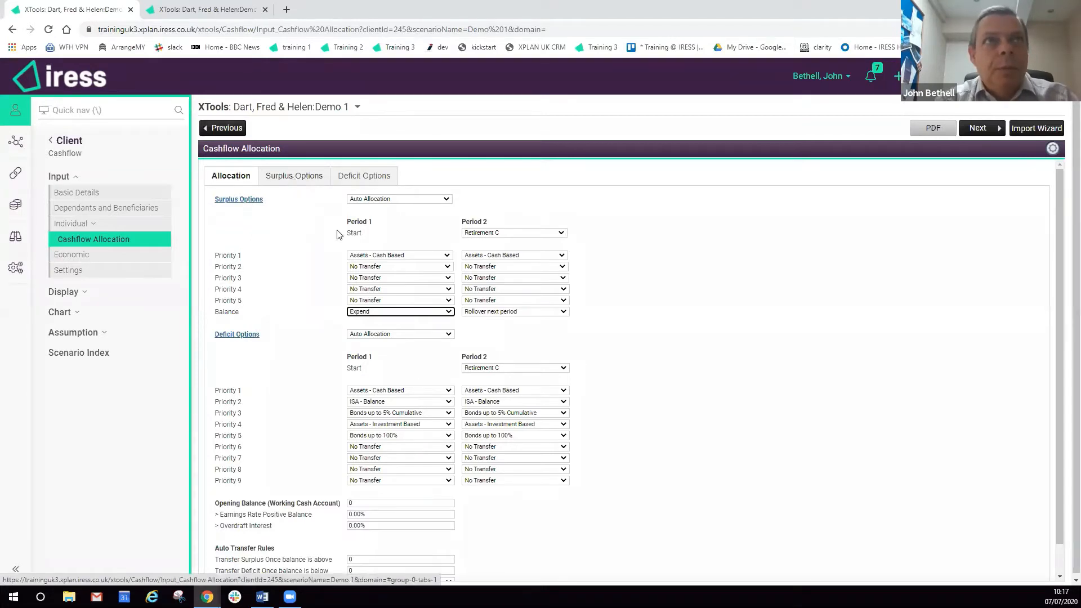
click(295, 179)
click(224, 177)
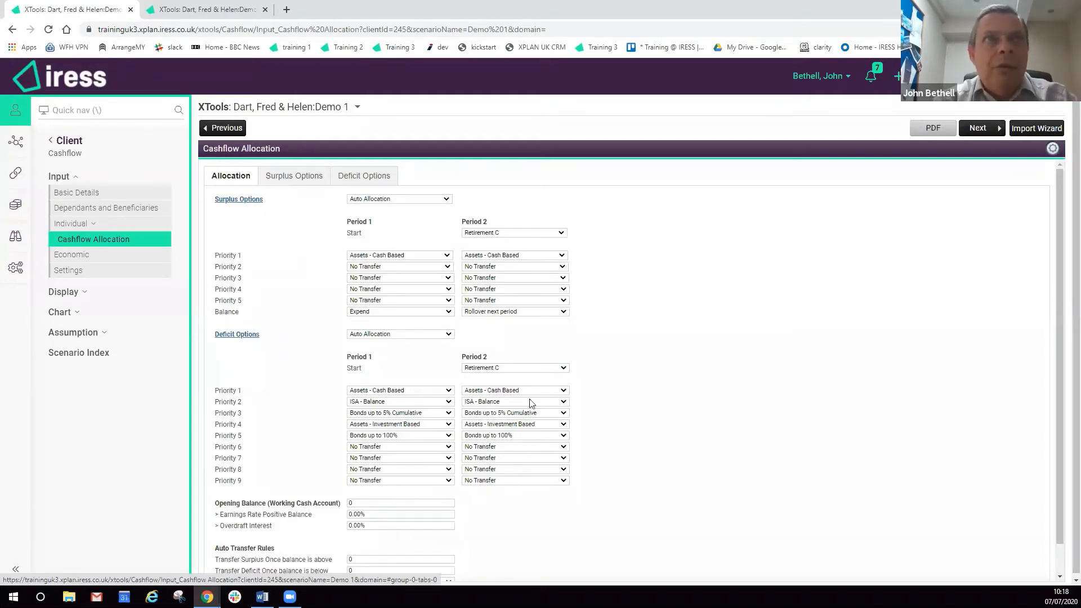
click(422, 257)
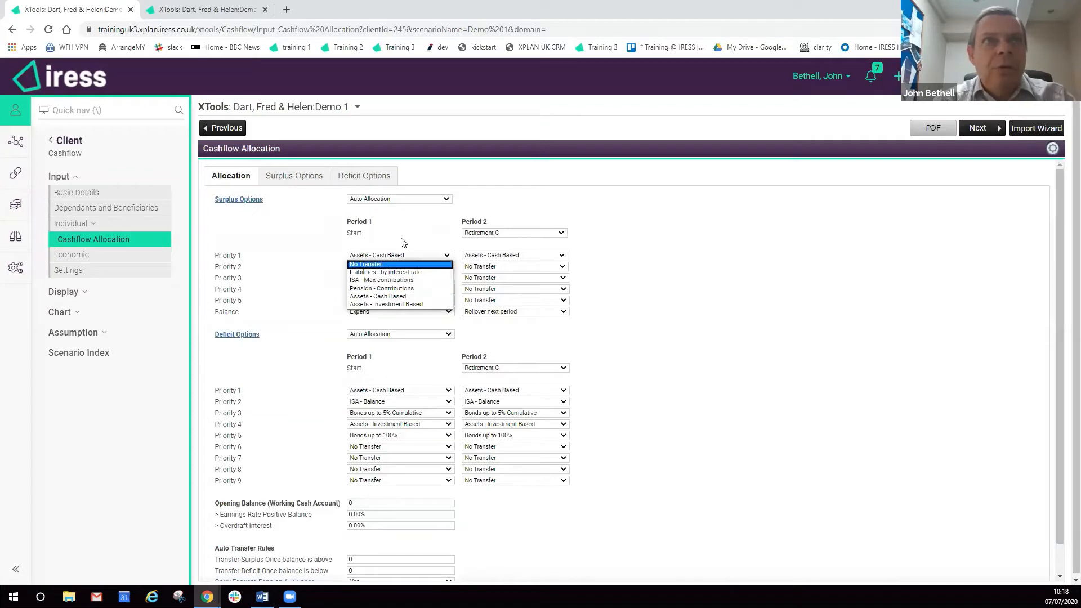
Try % of surplus as the Liabilities maximum per period in the surplus transfer limits, and return it to Amount.
click(298, 177)
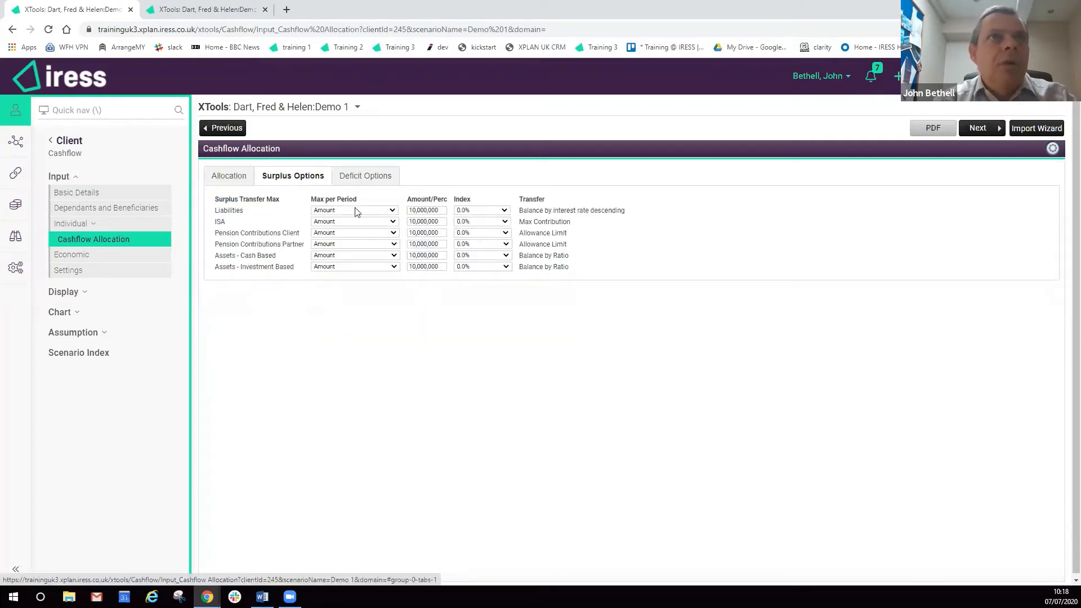
click(440, 210)
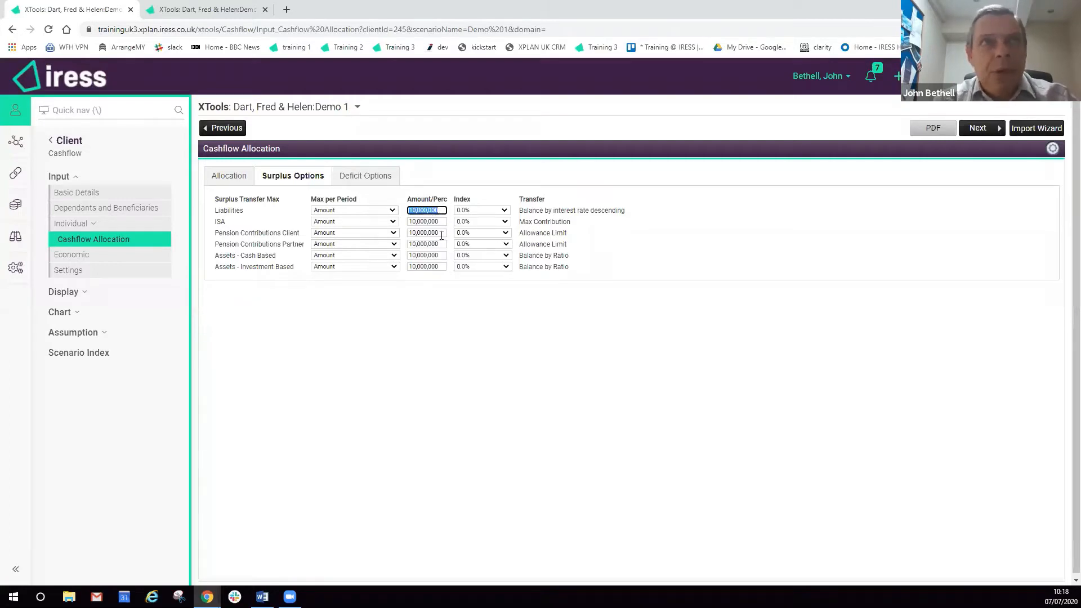
click(376, 210)
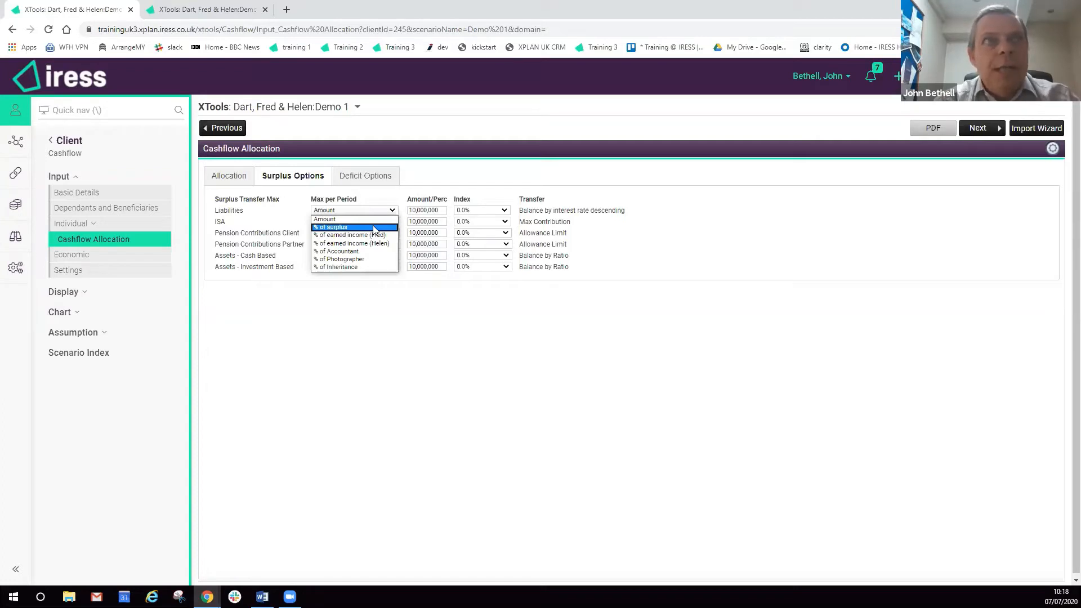
click(374, 228)
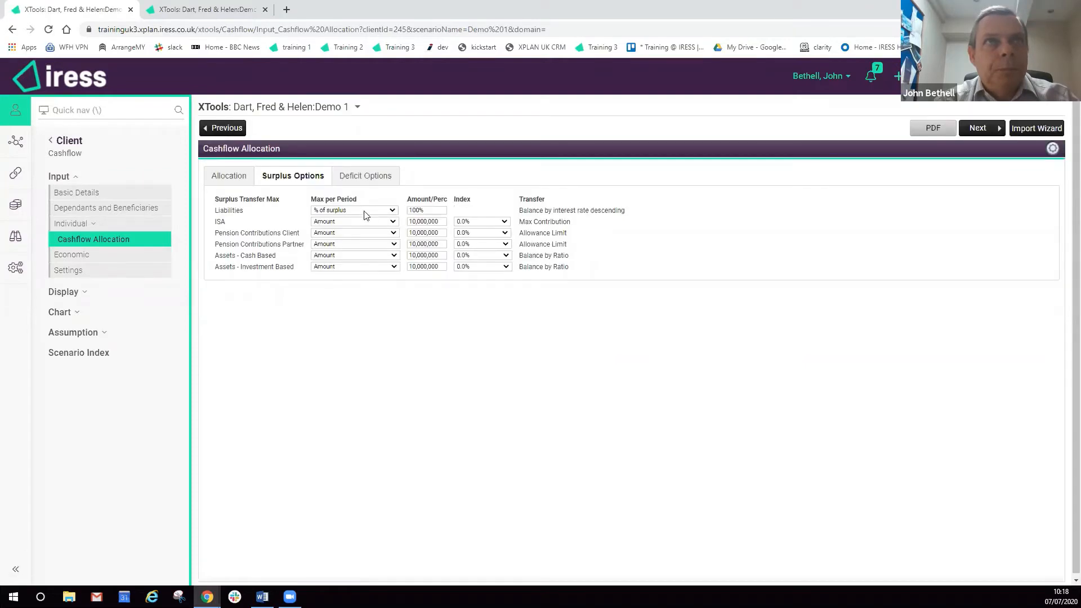
click(362, 211)
click(359, 219)
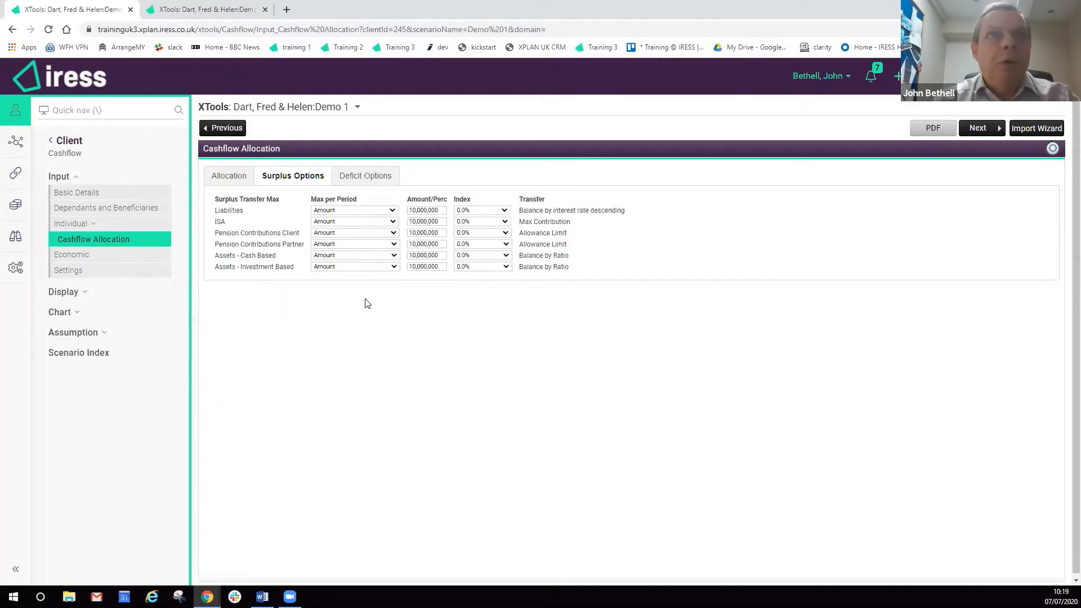
Review the deficit transfer limits and check the Period 2 Priority 6 choices for funding a deficit.
click(368, 180)
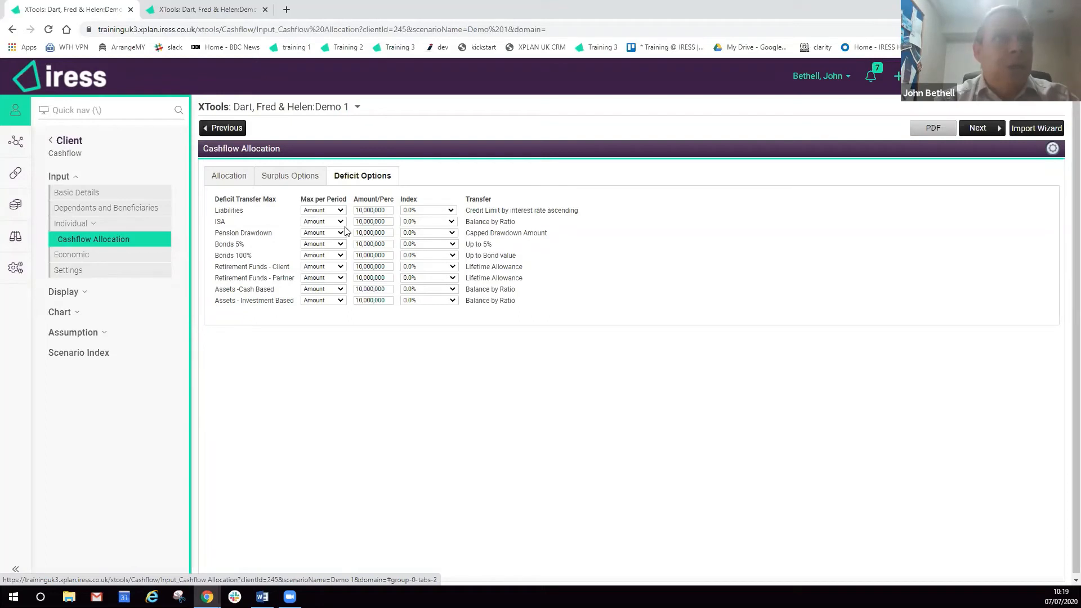
click(232, 175)
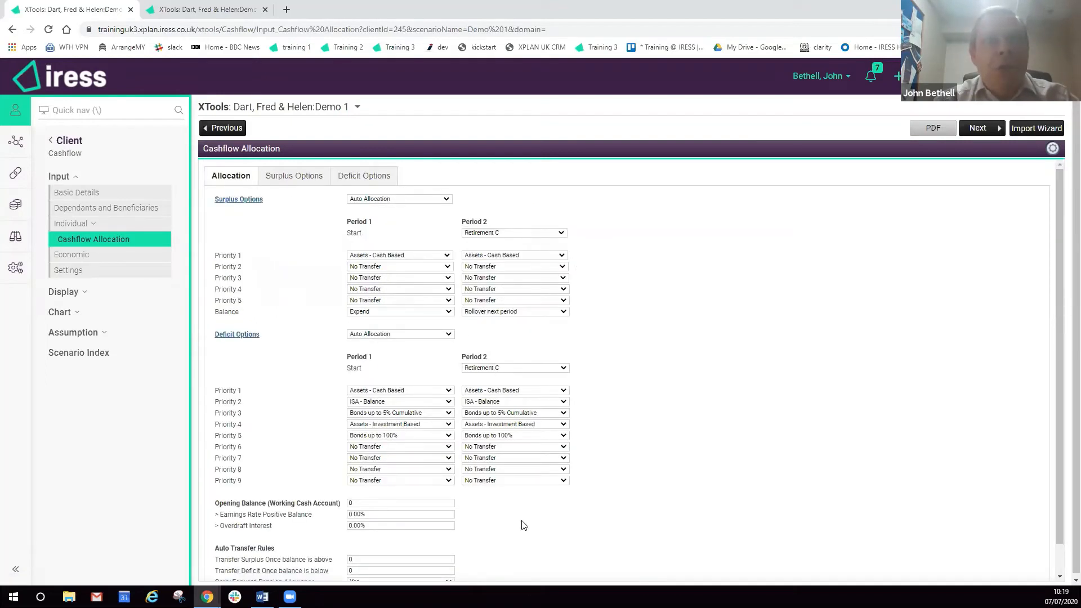
click(501, 447)
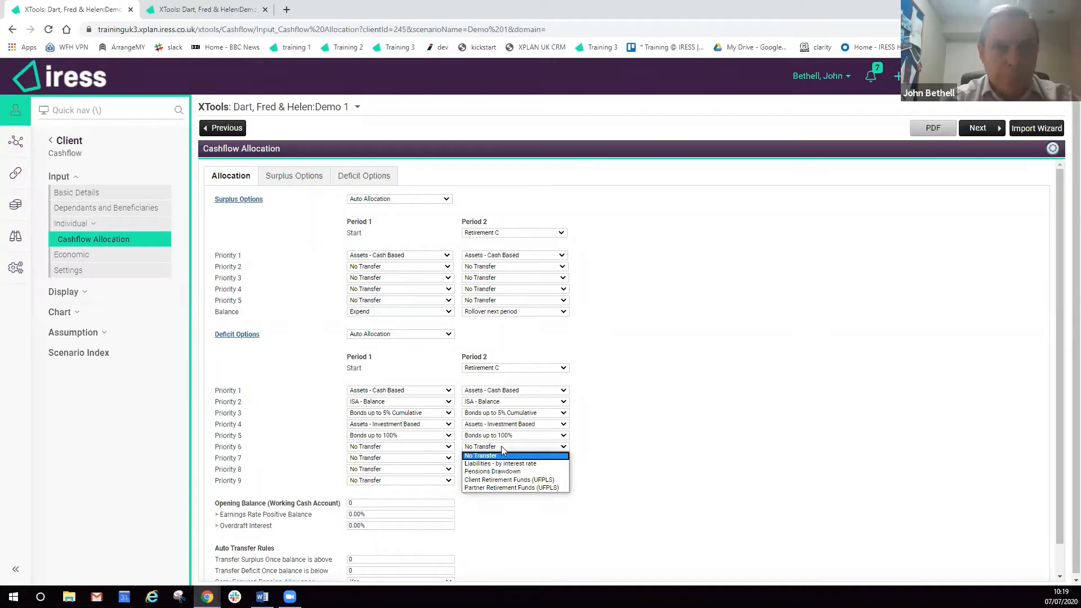
click(689, 410)
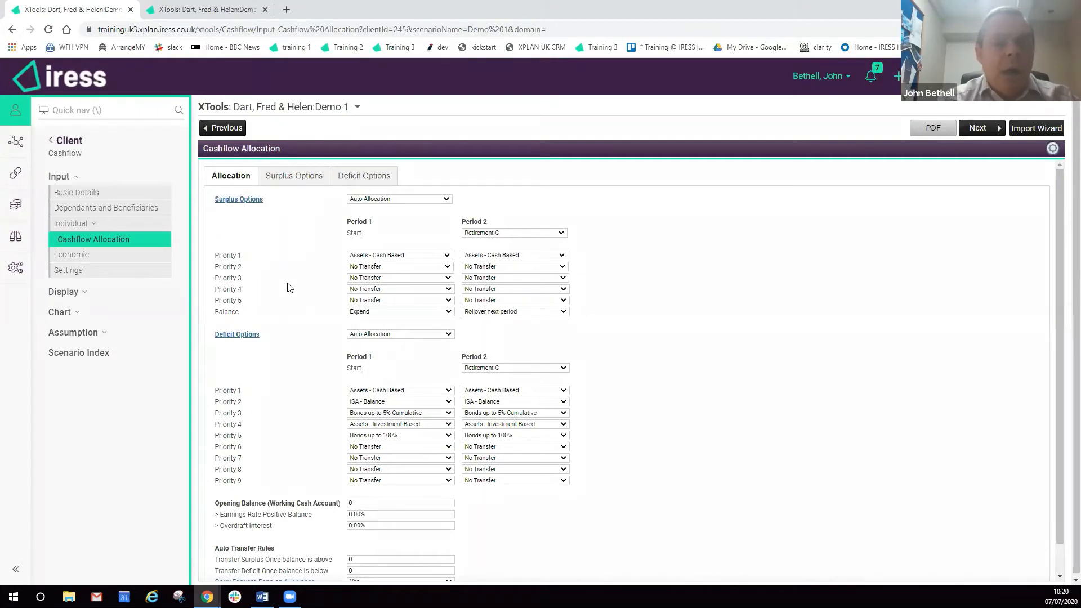
Display the individual consolidated cashflow table and review its inflows, outflows and net cashflow.
click(70, 291)
click(77, 311)
click(80, 335)
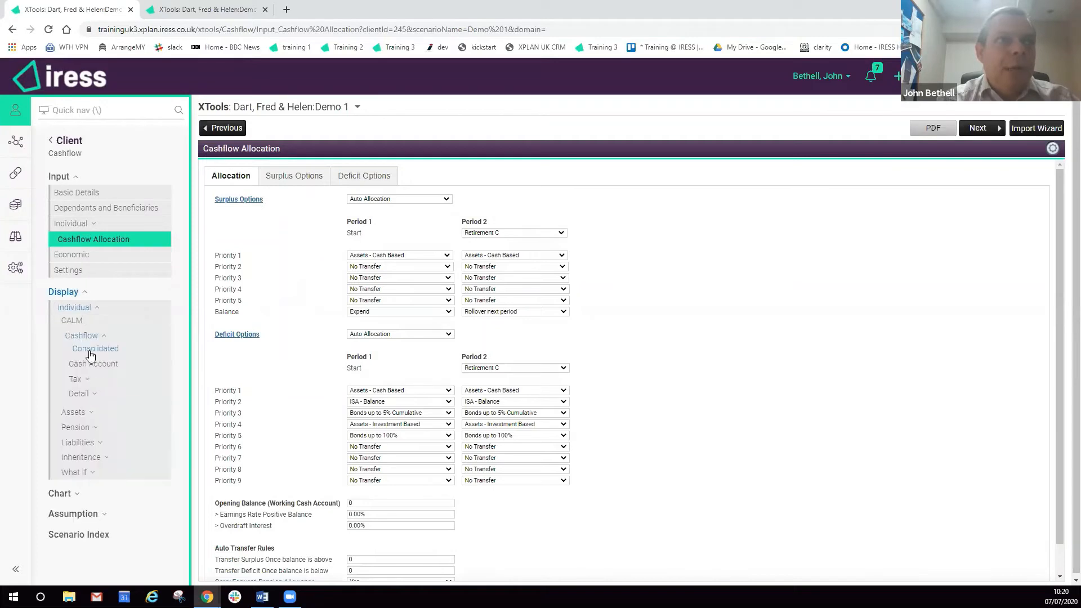
click(90, 353)
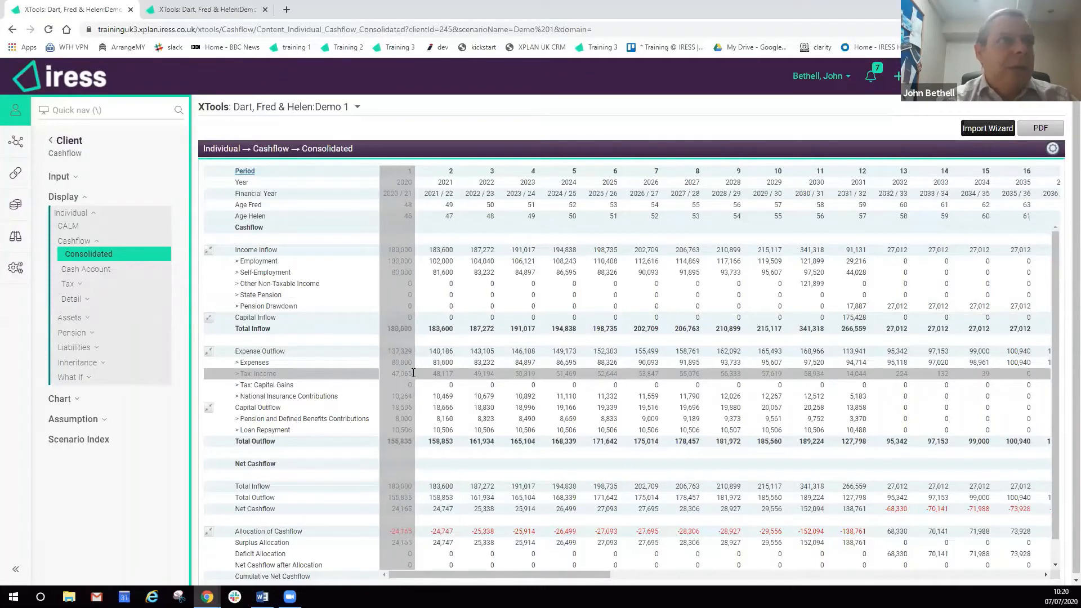
Display the net cashflow chart and review the surplus and deficit bars across the projection.
click(79, 284)
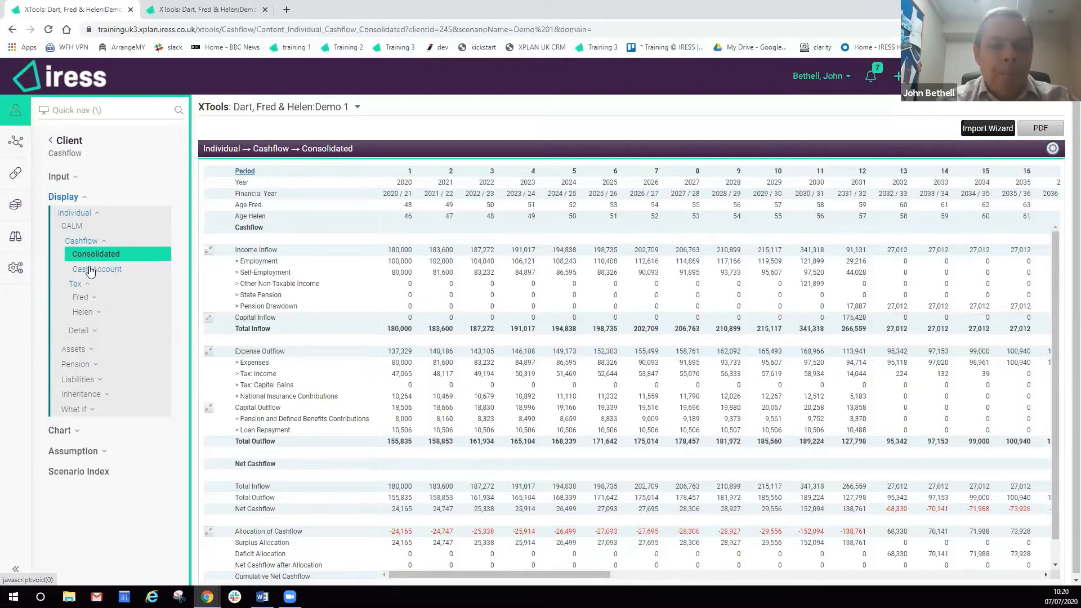
click(62, 430)
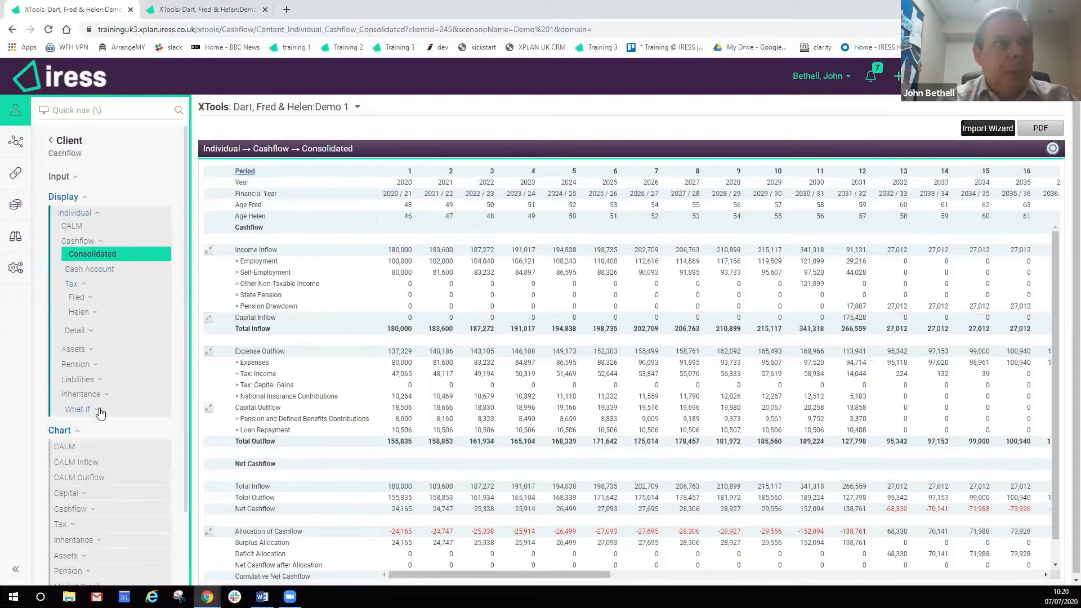
scroll(101, 414, down, 2)
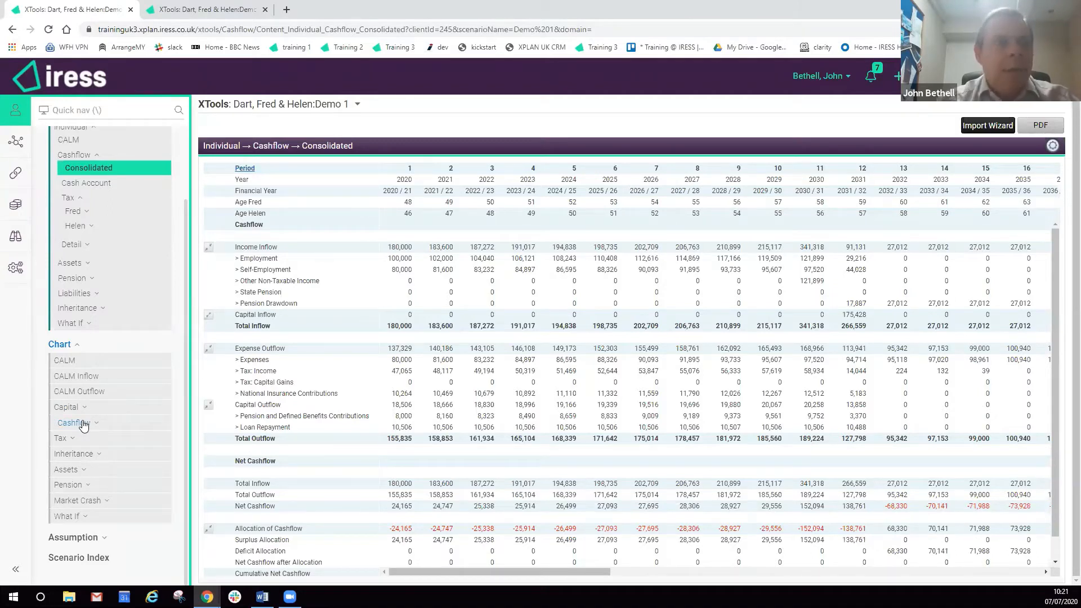
click(82, 425)
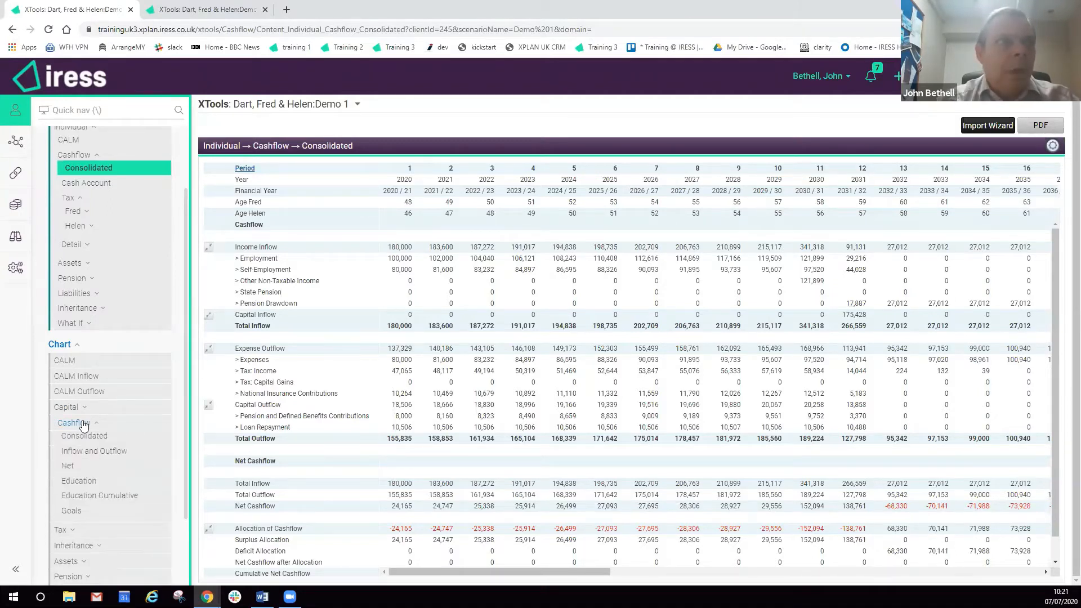
click(70, 468)
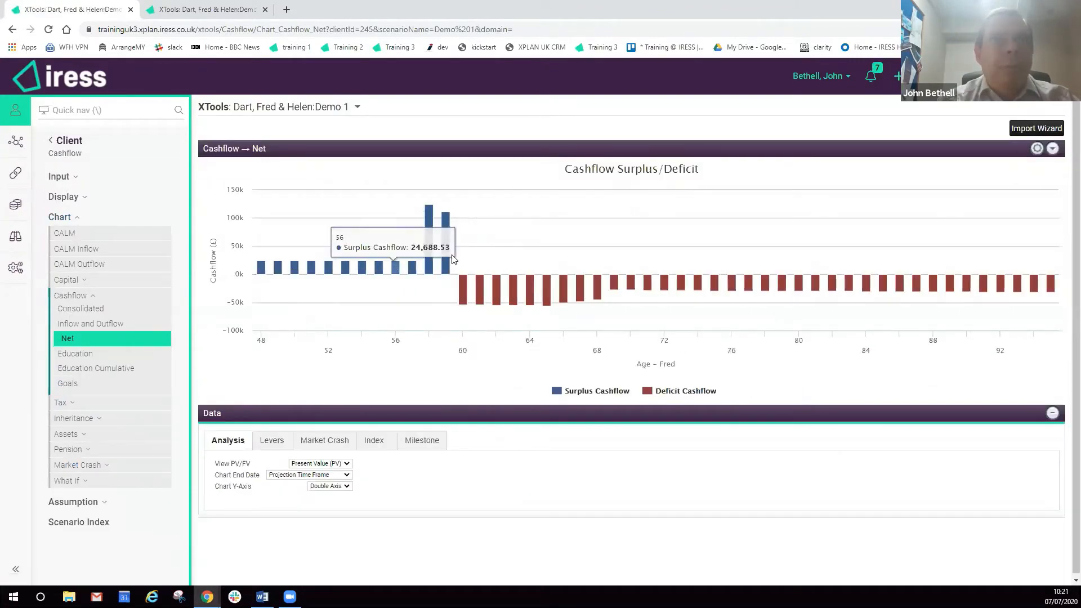
Remove the once-off non-taxable Inheritance entry from the individual cashflow income inputs.
click(59, 177)
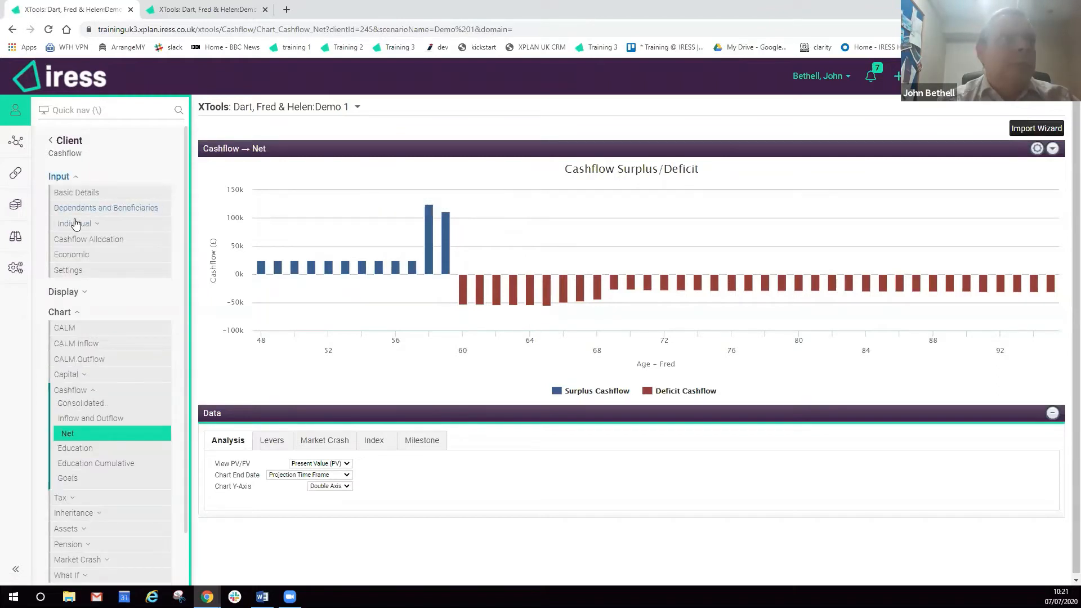
click(77, 223)
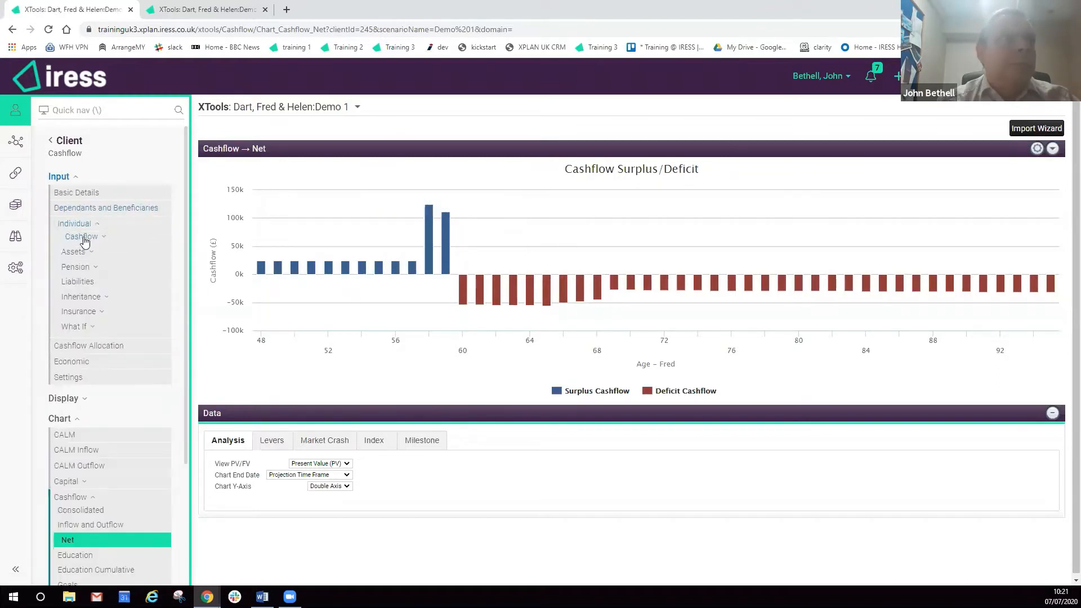
click(80, 237)
click(86, 252)
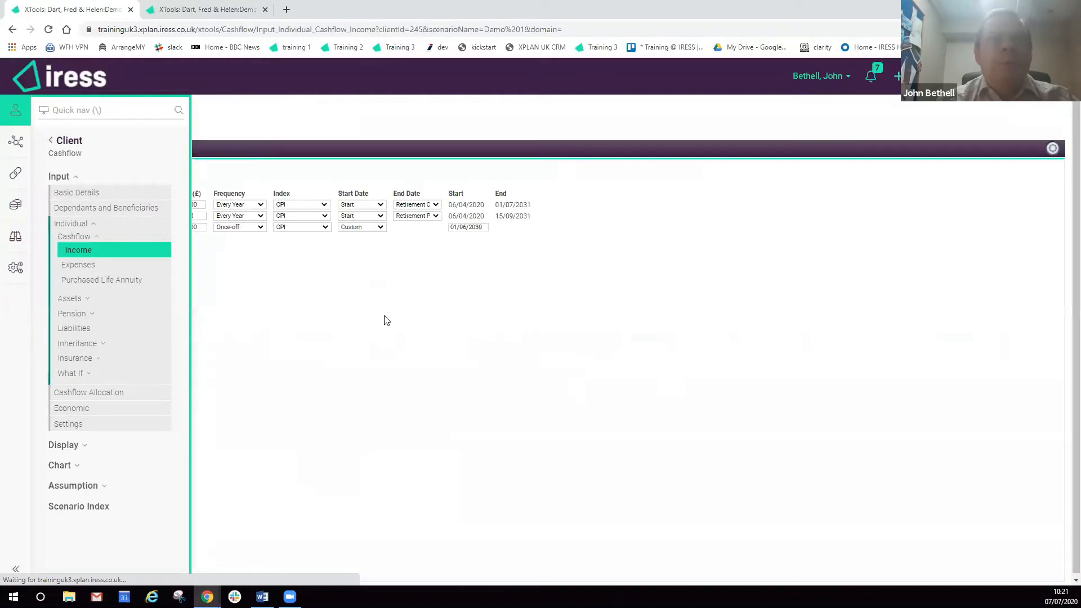
drag(396, 227, 260, 230)
key(BackSpace)
click(259, 227)
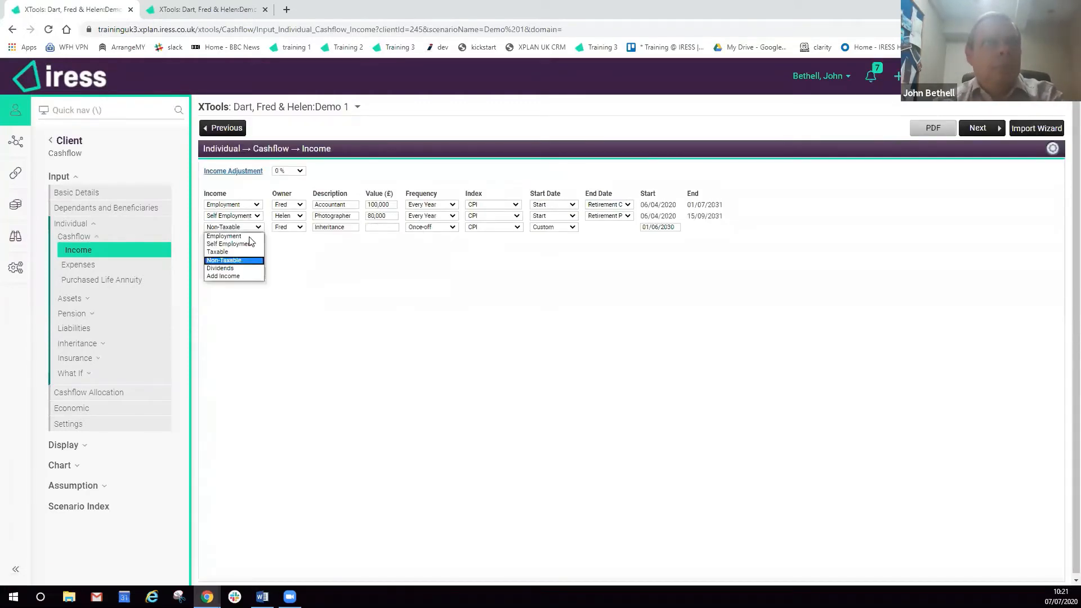
click(248, 277)
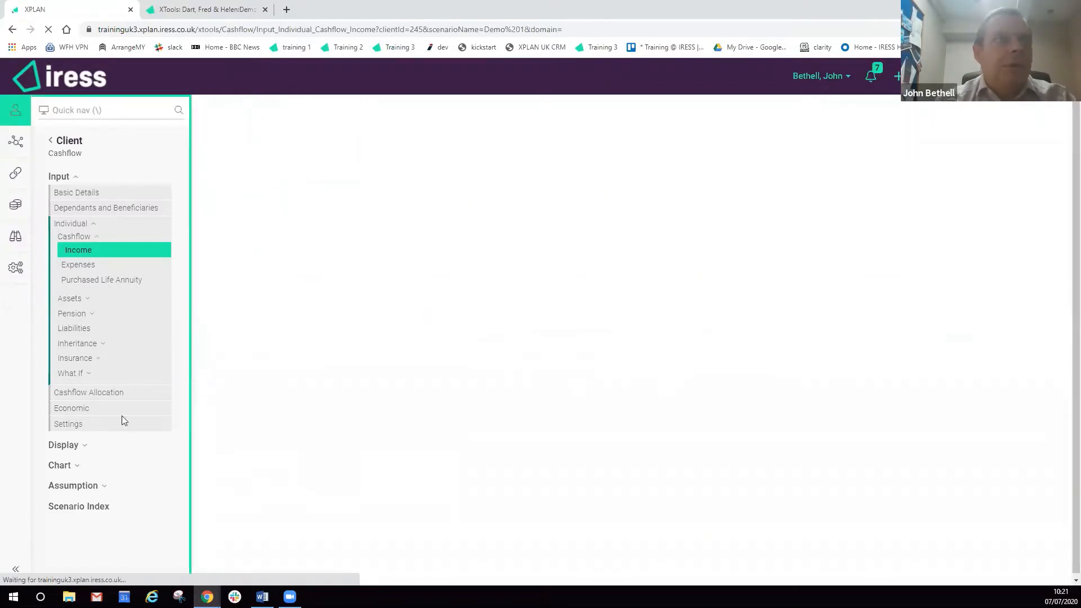
Display the net cashflow chart again with the inheritance removed and check the deficit cashflow at age 78.
click(62, 467)
scroll(71, 506, down, 1)
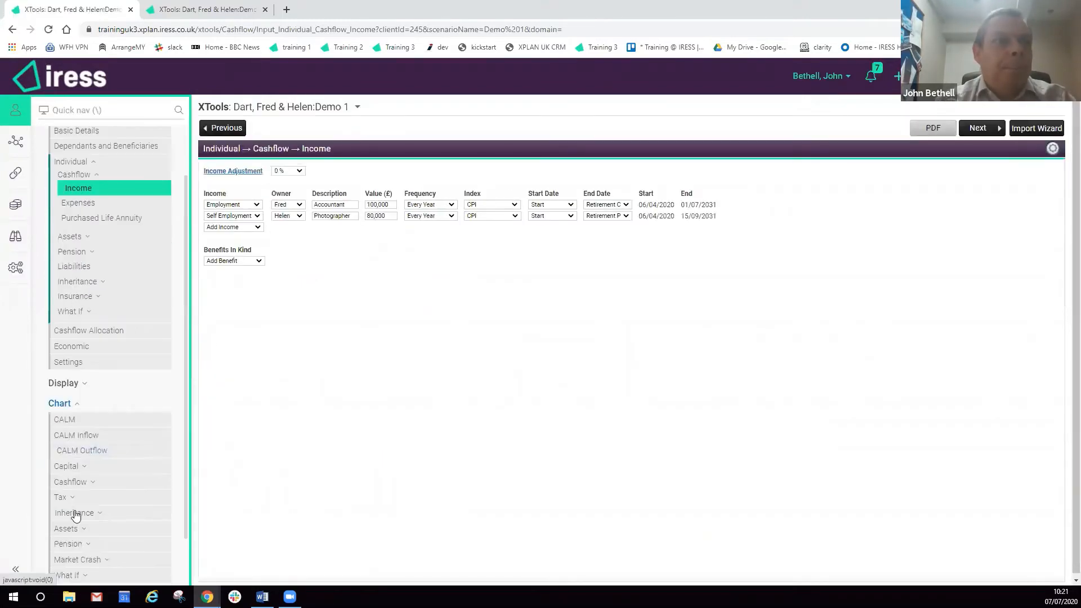
click(68, 481)
click(69, 525)
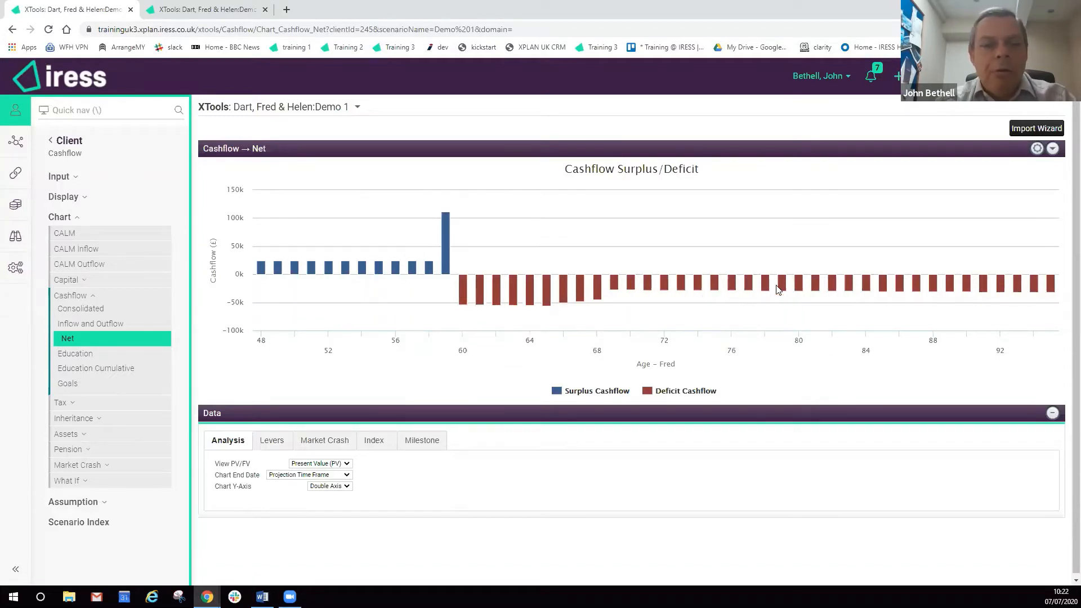
mouse_move(770, 293)
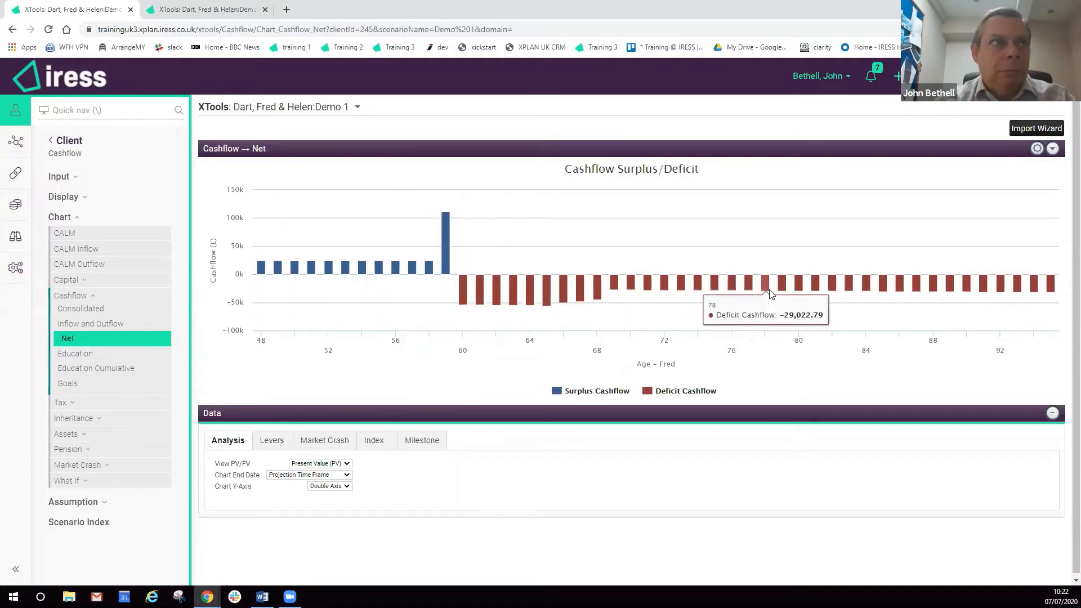
Display the capital wealth chart and review the net assets projection through to the deficit years.
click(75, 282)
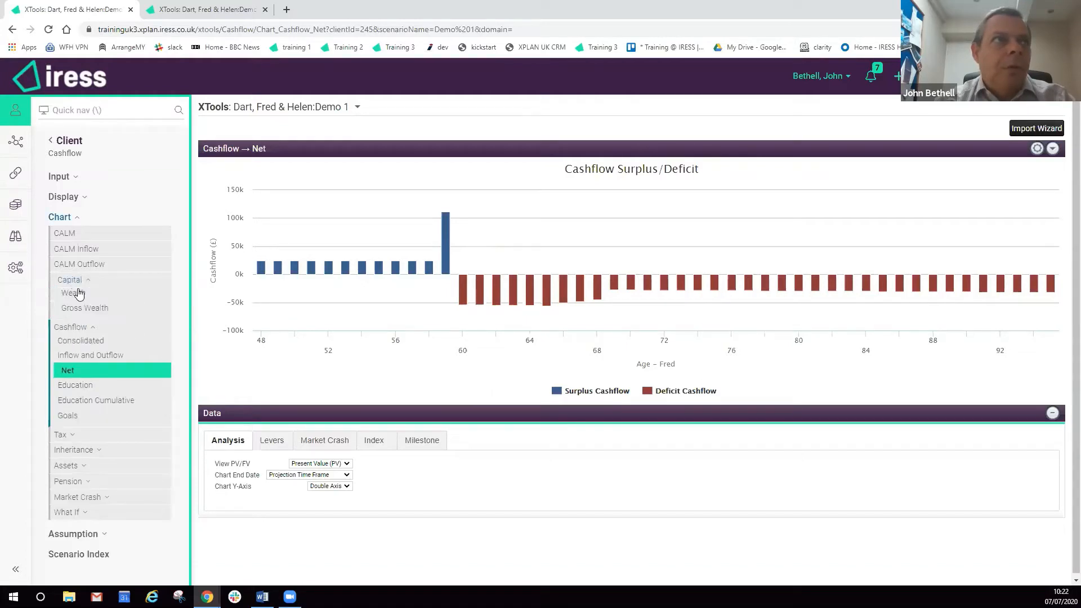
click(79, 293)
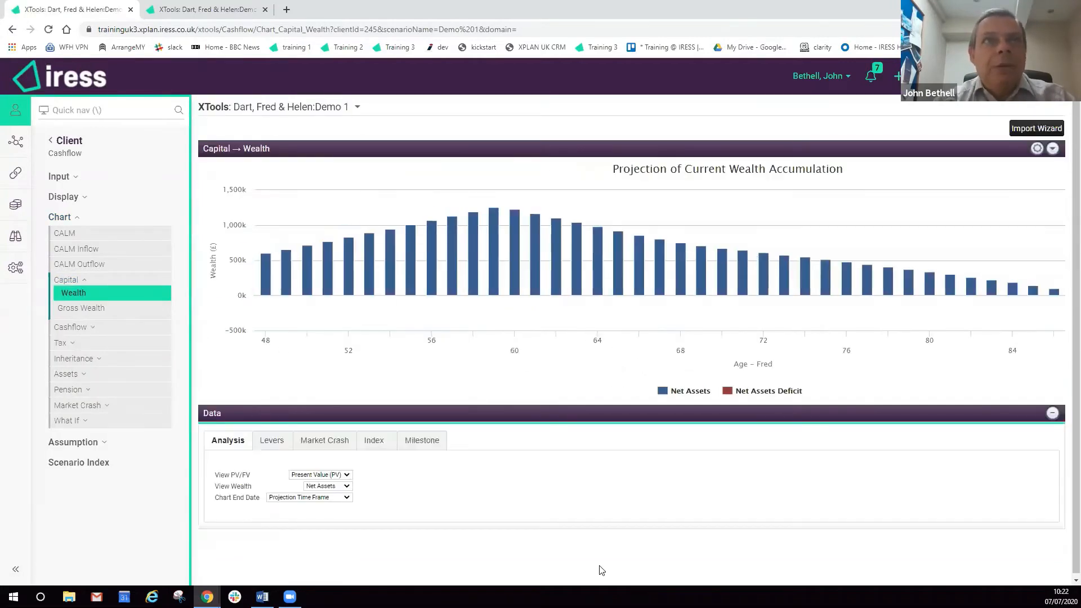
mouse_move(263, 294)
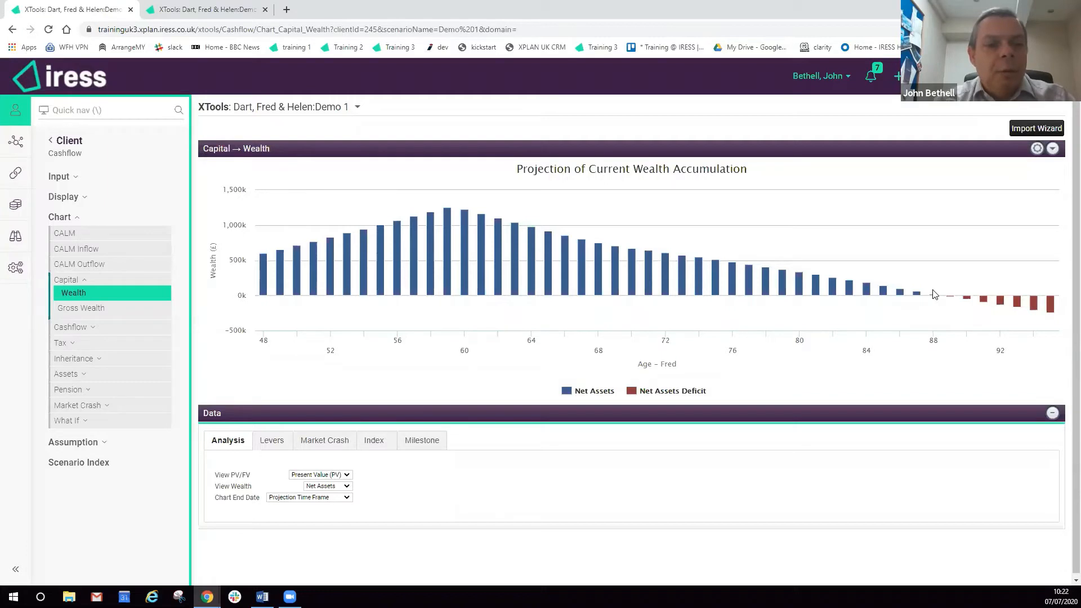
Display the consolidated cashflow chart and hide Capital In, Expense and Capital Out to examine the Income sources alone.
click(83, 328)
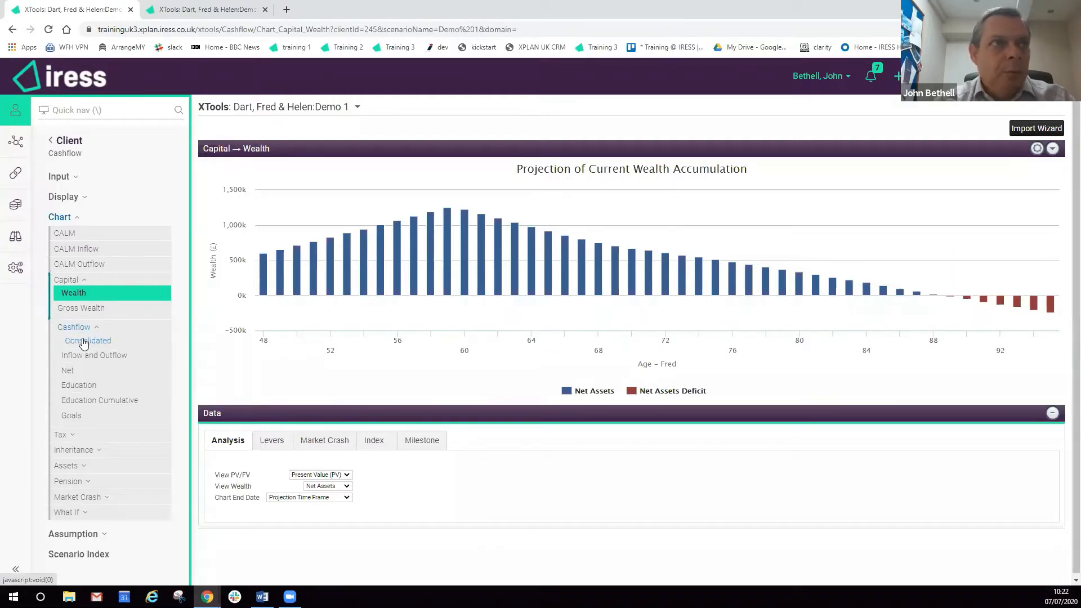
click(83, 341)
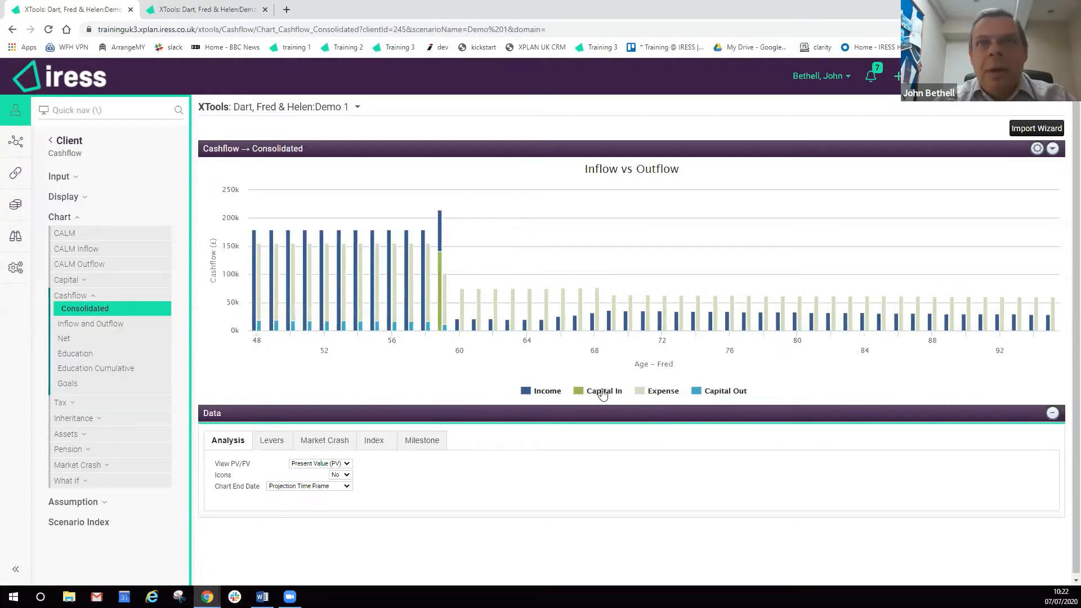
click(603, 391)
click(663, 390)
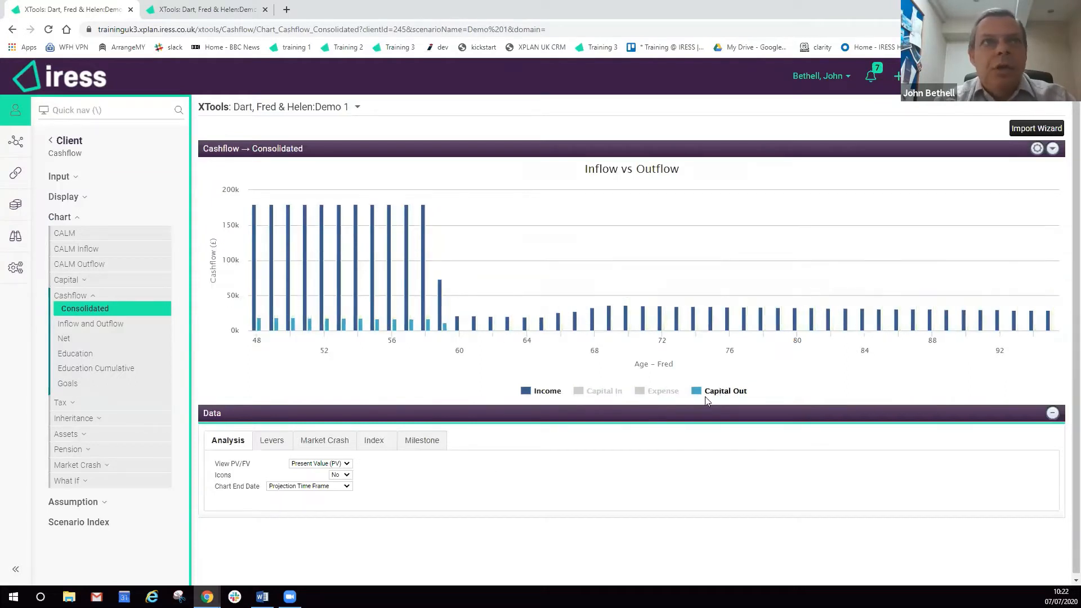
click(725, 390)
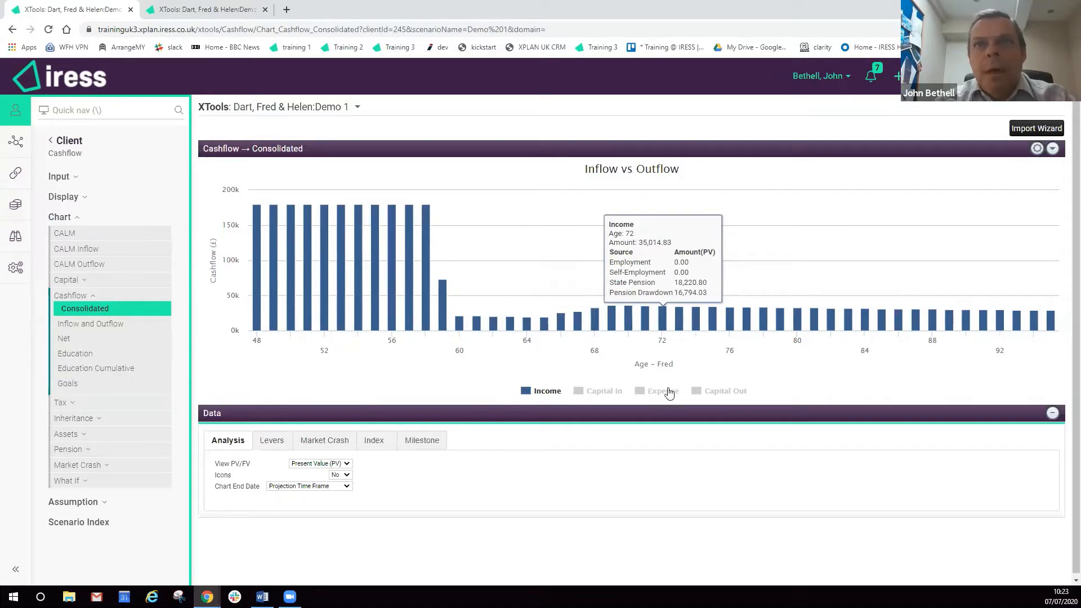
Show the Expense, Capital In and Capital Out series again and review their breakdowns on the consolidated cashflow chart.
click(661, 390)
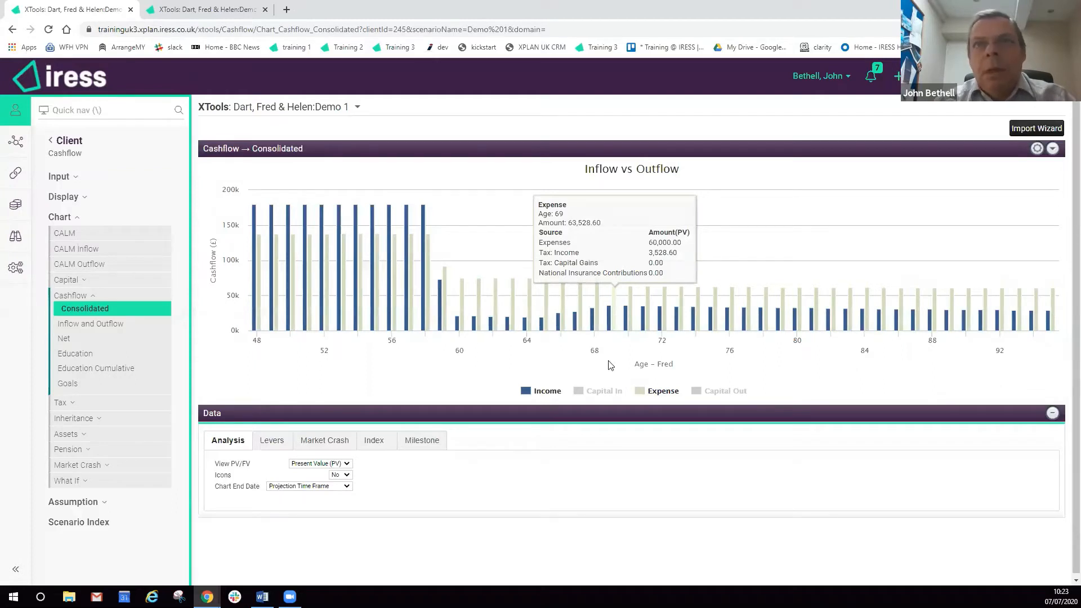
click(604, 390)
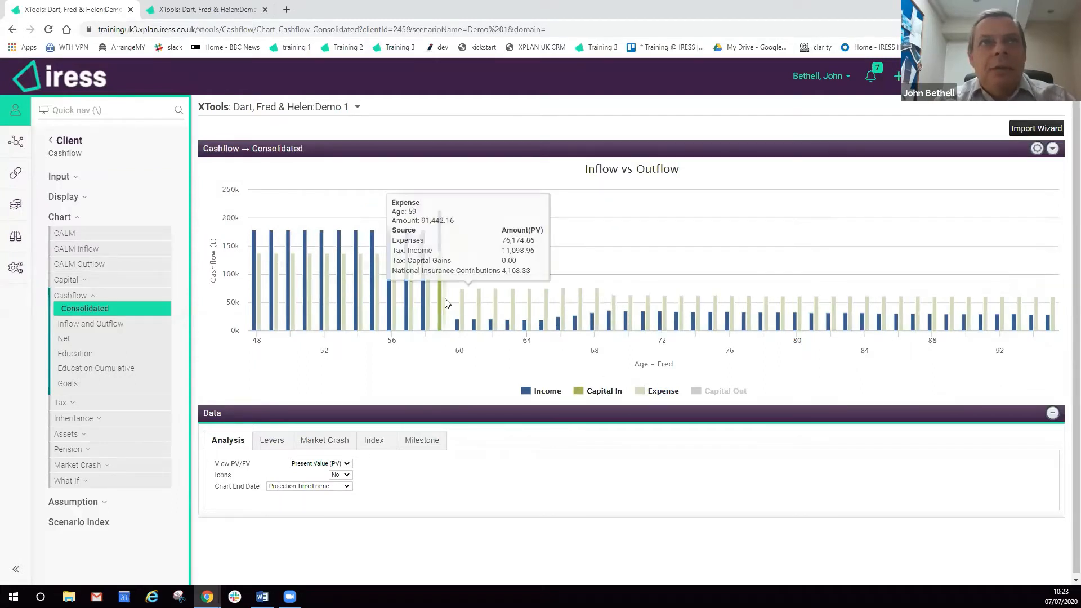
click(717, 394)
mouse_move(377, 332)
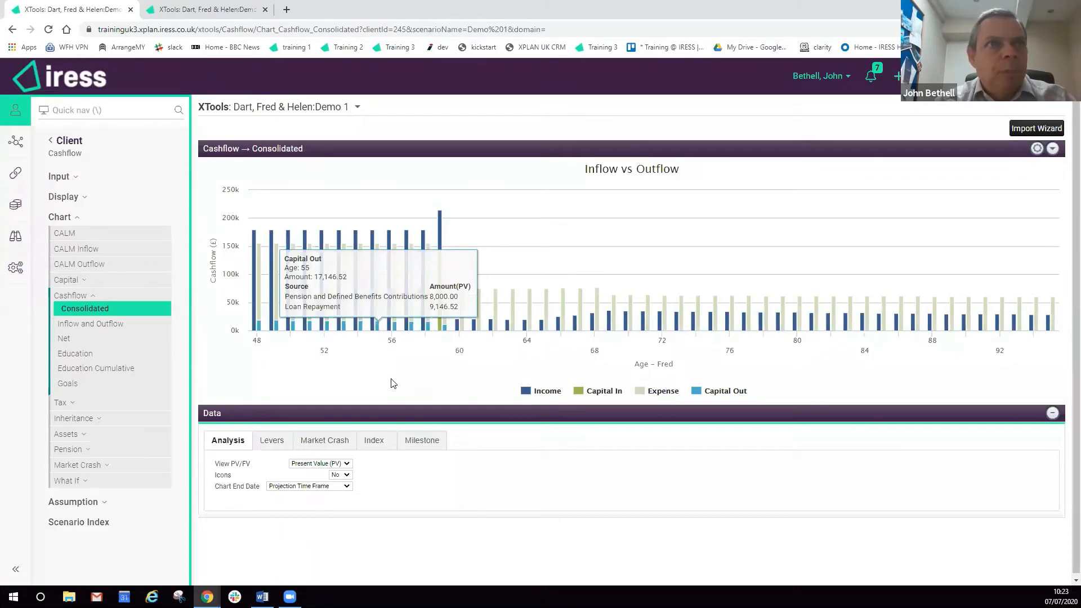
Display the gross wealth chart and check the pension assets at ages 48 and 59.
click(68, 280)
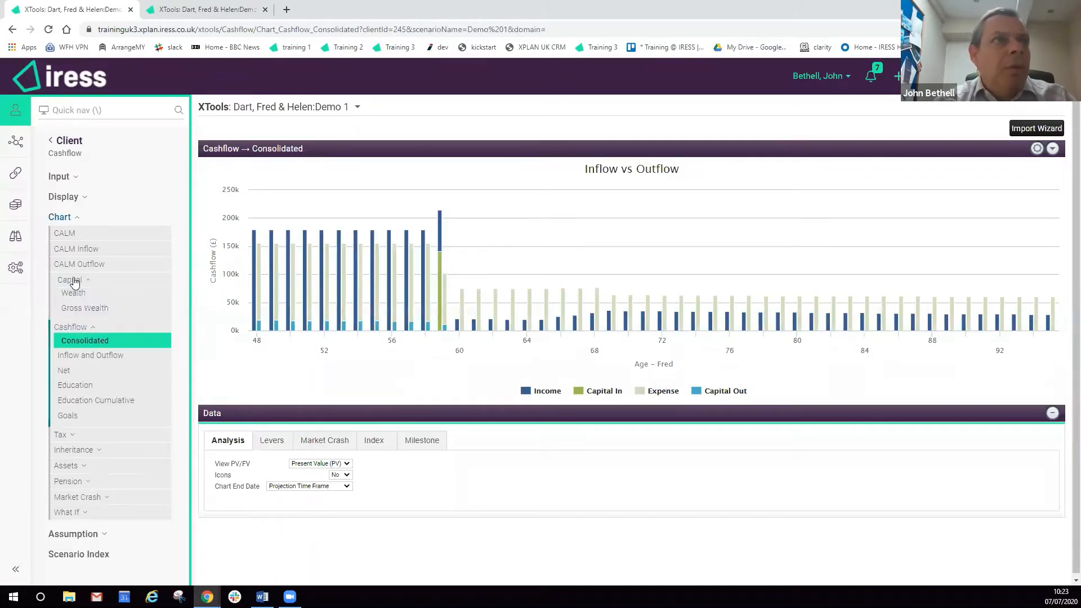
click(87, 309)
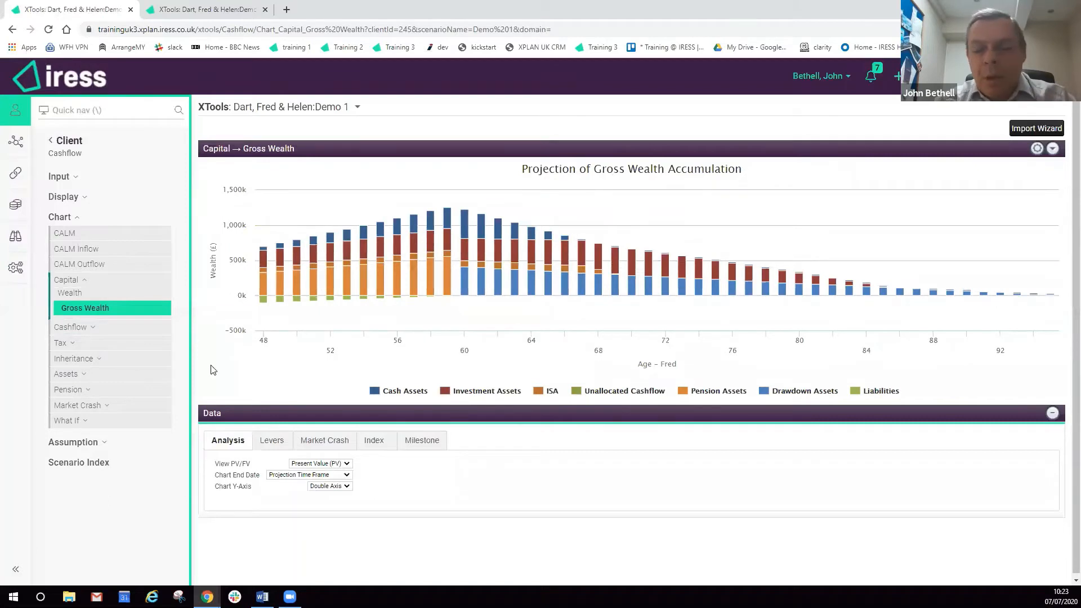
mouse_move(264, 303)
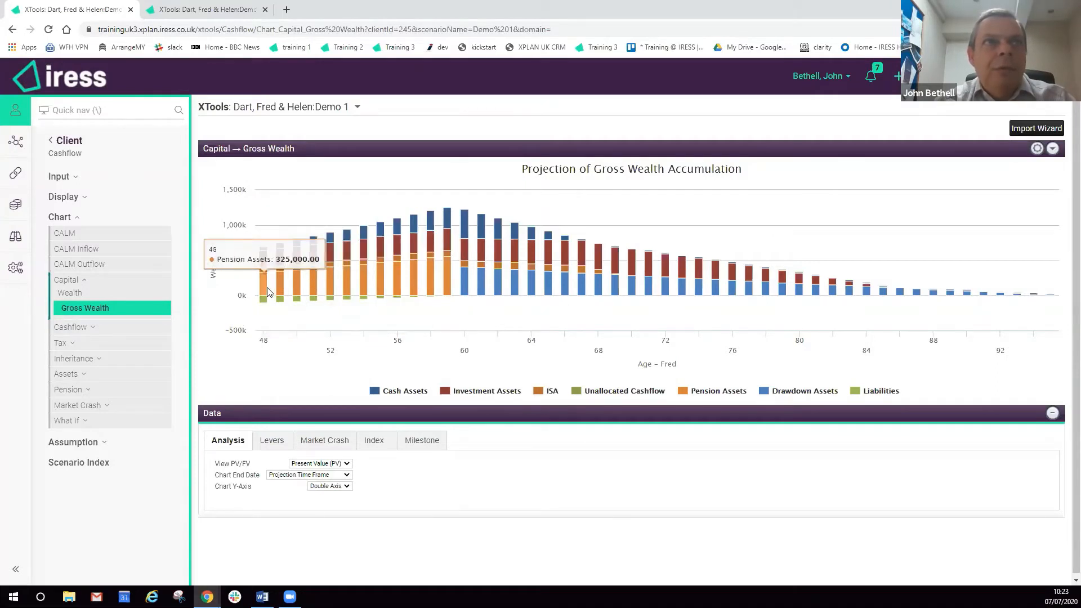
mouse_move(448, 270)
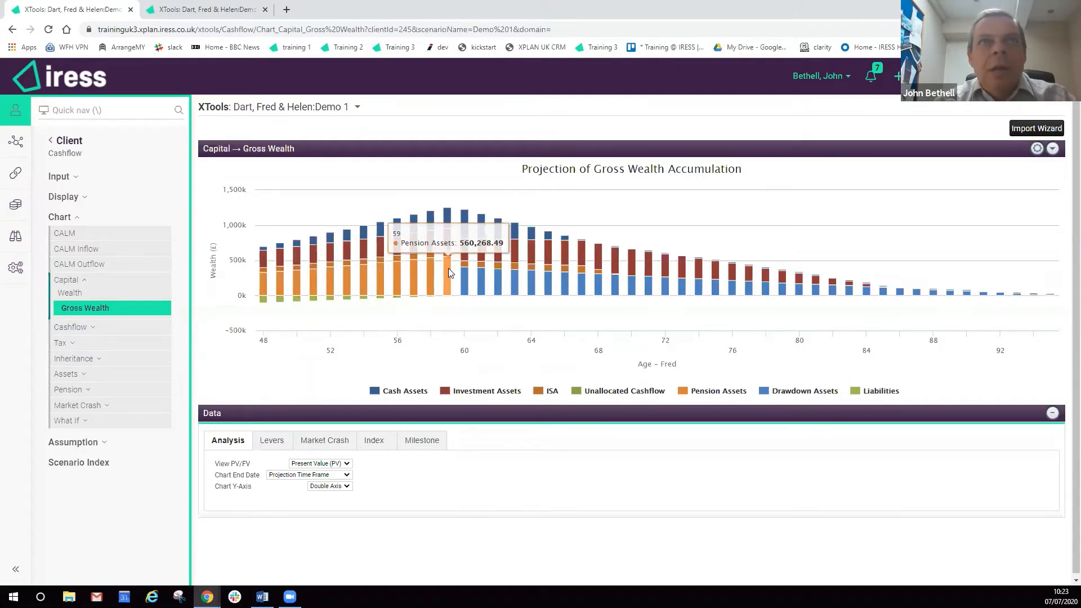
mouse_move(462, 288)
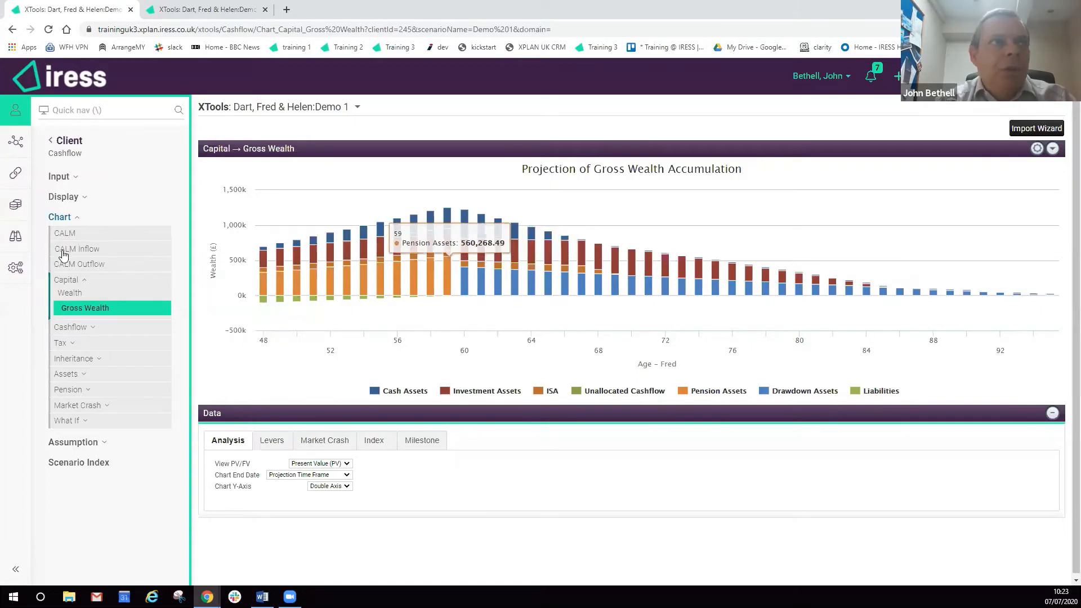
Review the CALM Outflow chart, toggling Net Assets off and back on, and display the CALM Inflow chart.
click(90, 266)
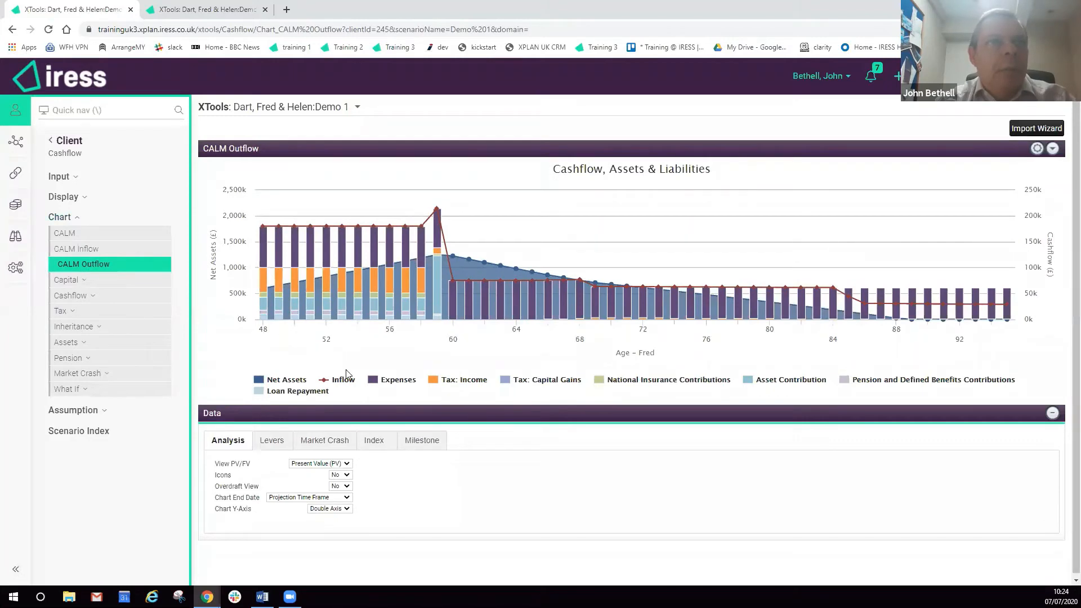
click(286, 379)
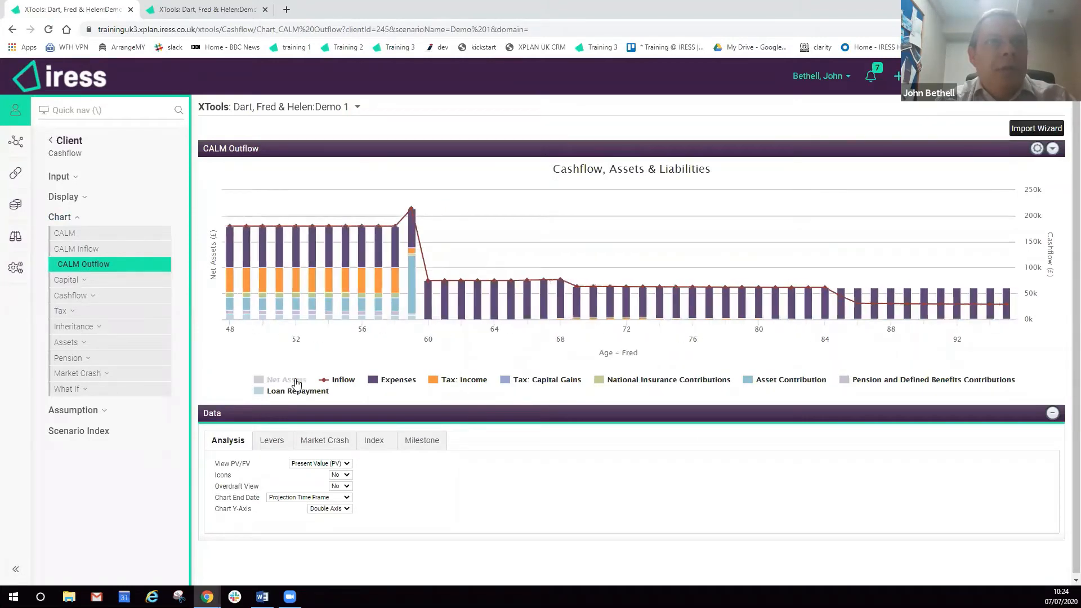
click(297, 381)
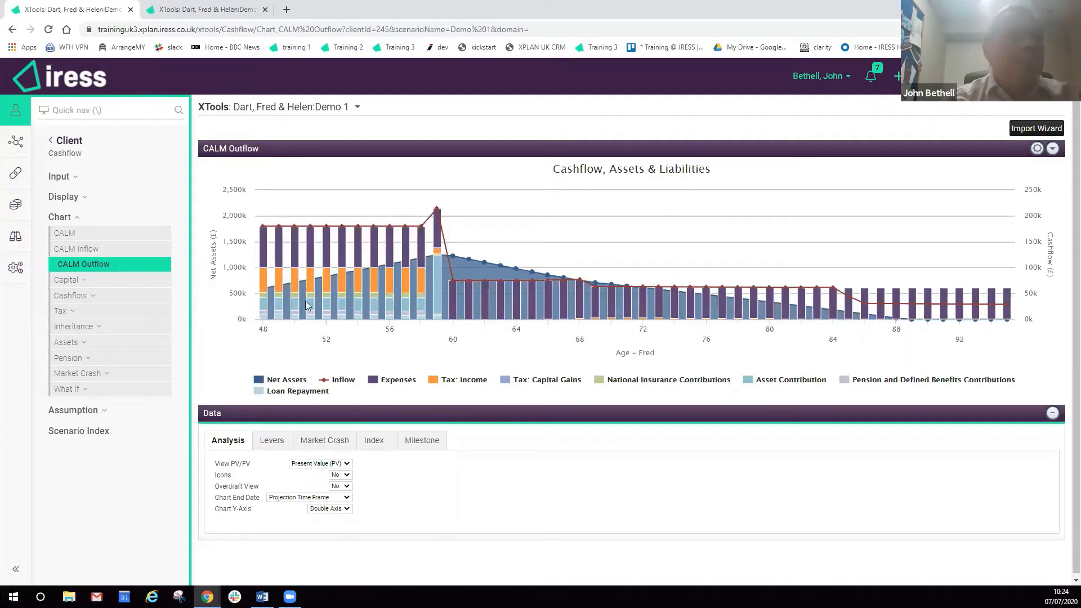
click(77, 252)
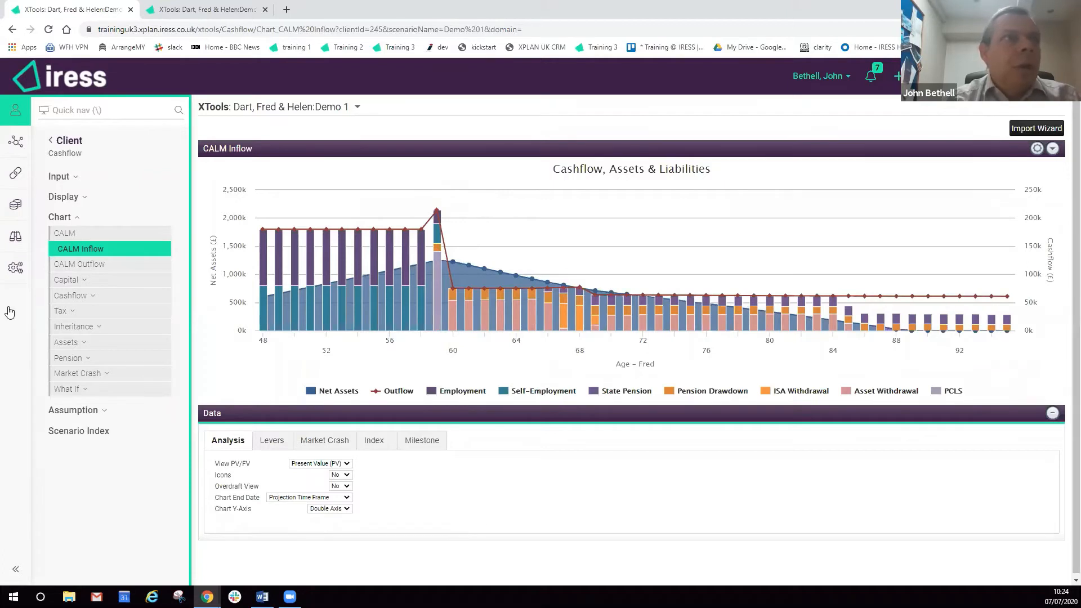
Display the capital wealth chart with its Levers settings for retirement ages, income, expense and growth rate.
click(78, 281)
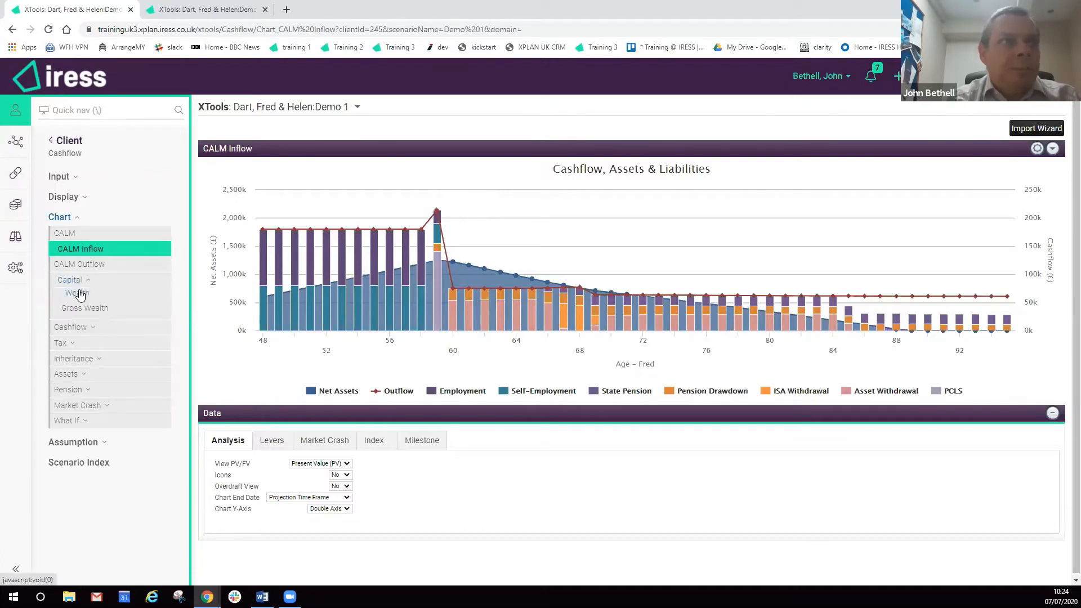
click(77, 293)
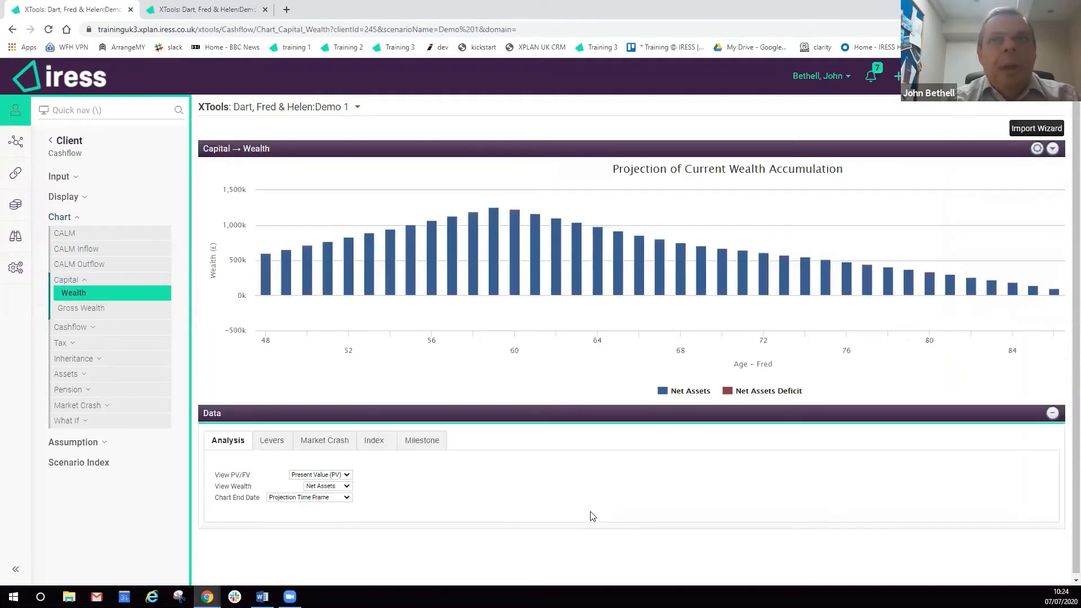
click(274, 446)
scroll(579, 470, down, 1)
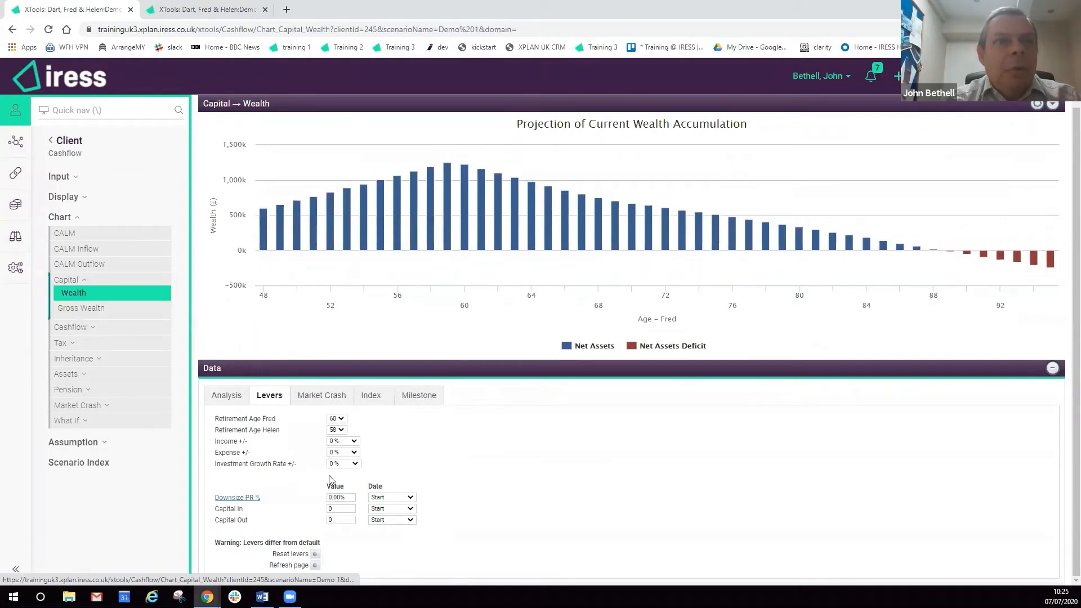
Set the Investment Growth Rate lever to +2 %, refresh the wealth projection and check the net assets at age 95.
click(342, 465)
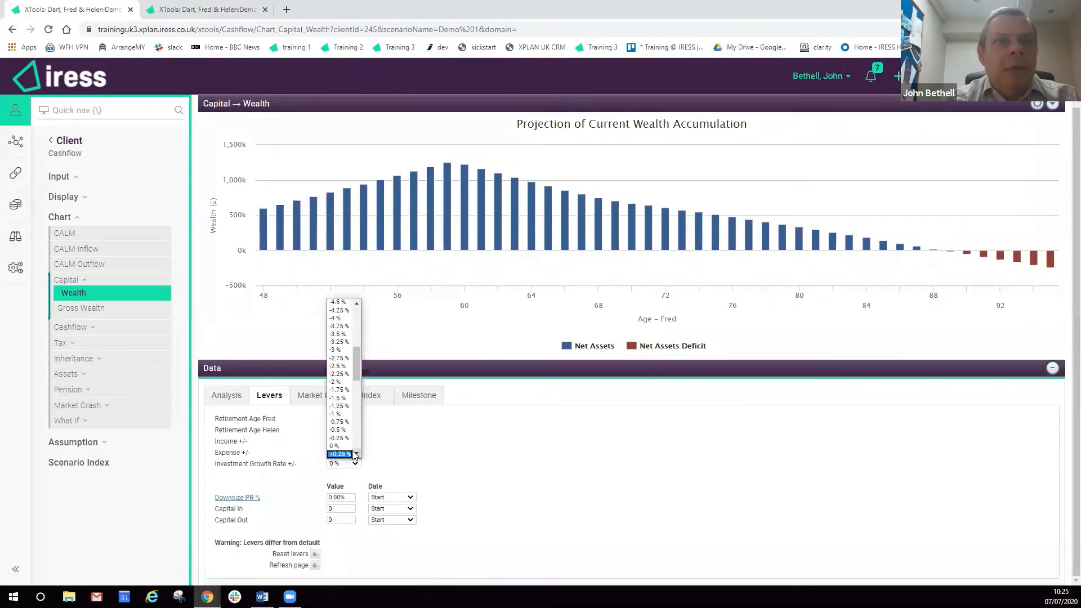
scroll(356, 456, down, 2)
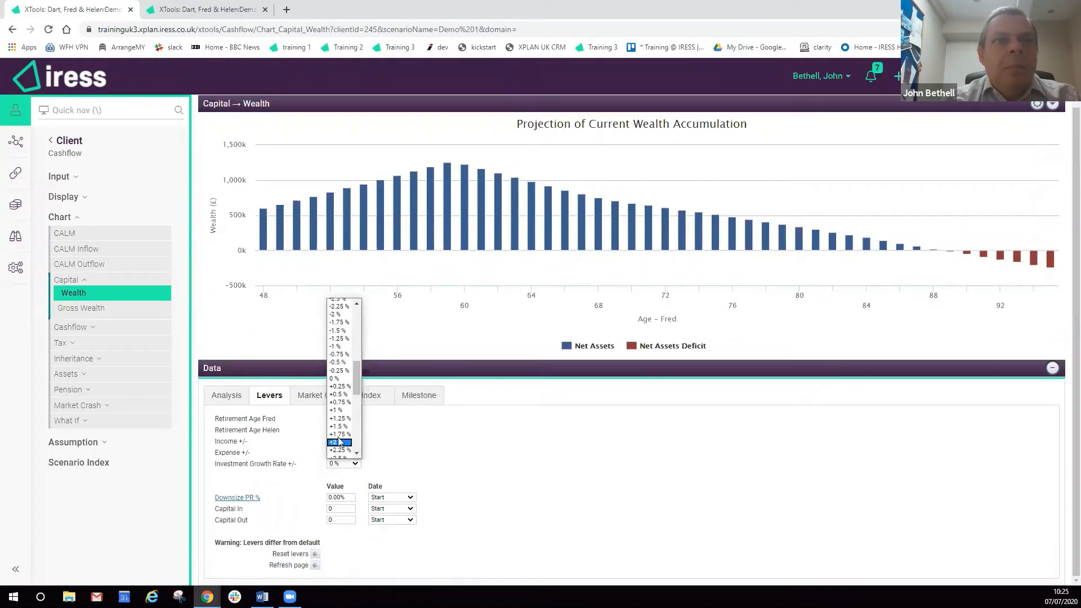
click(337, 443)
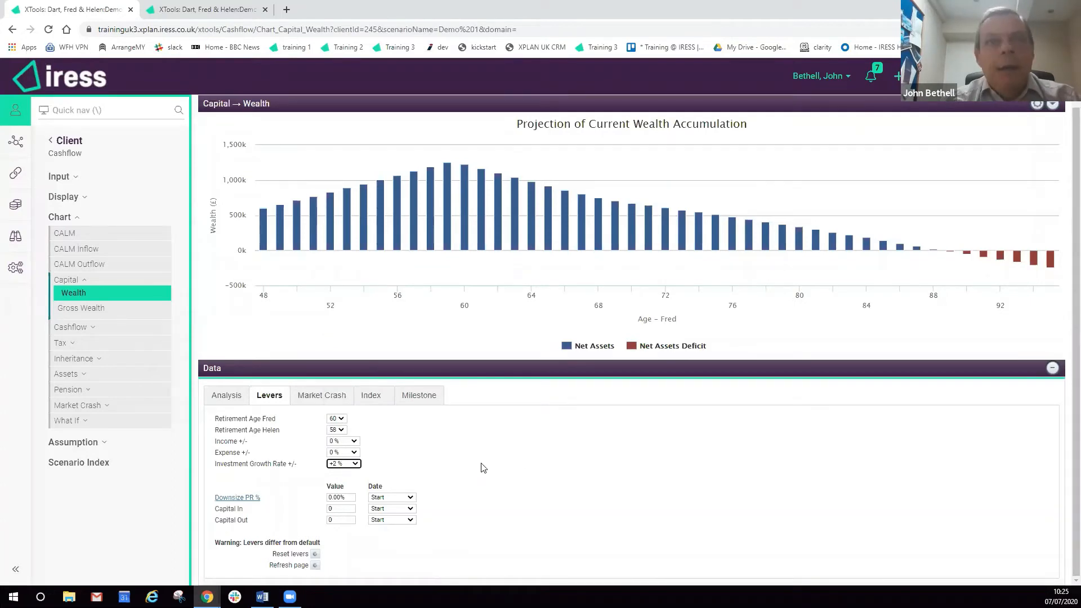
click(316, 565)
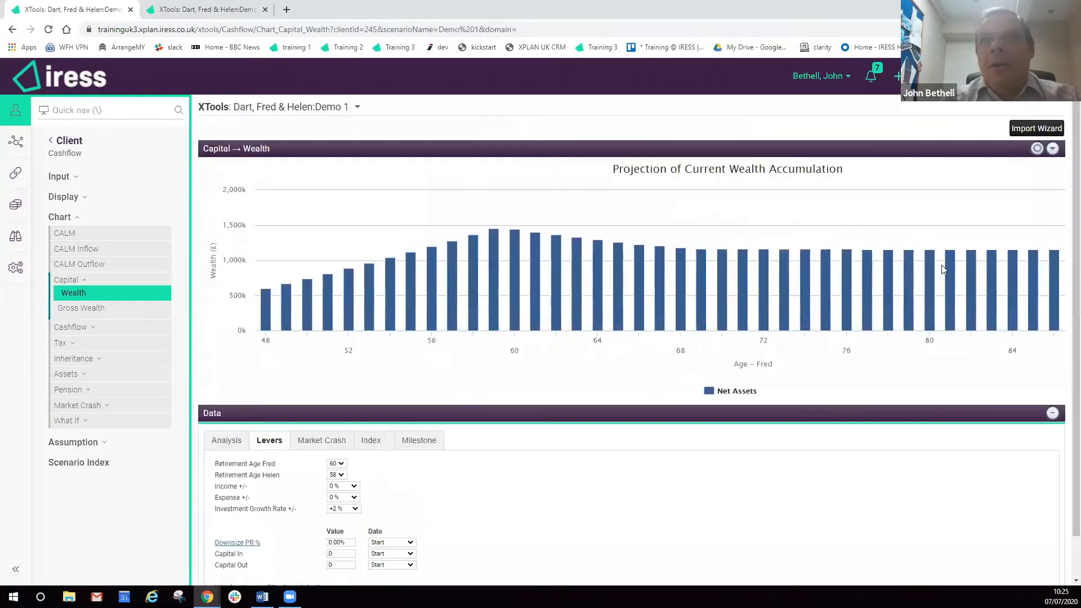
mouse_move(1054, 260)
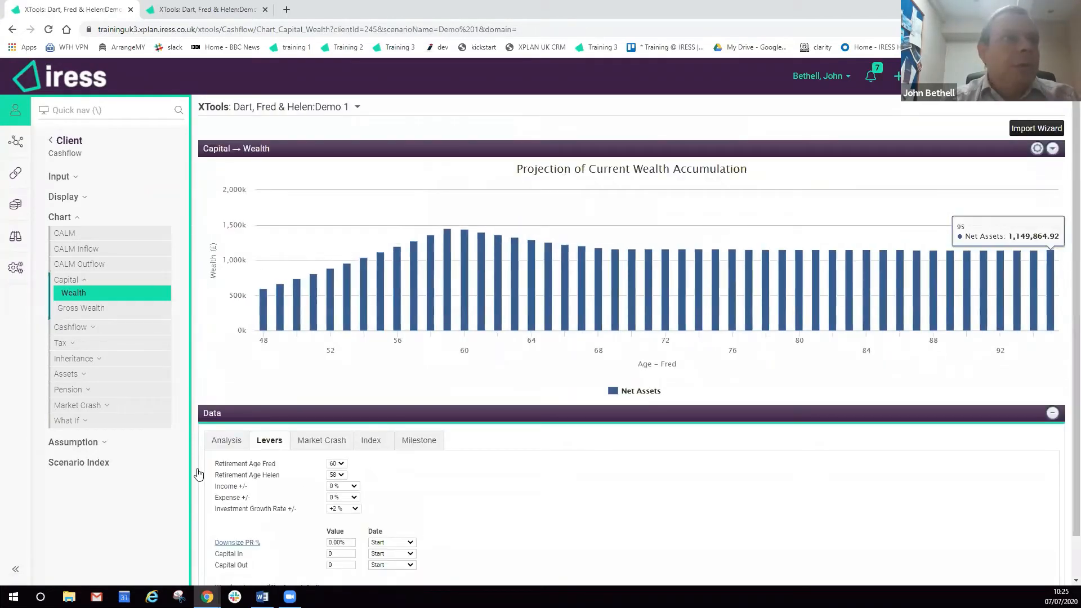
Display the first client's What If target chart for the additional return required under the Current case.
click(82, 421)
scroll(116, 432, down, 1)
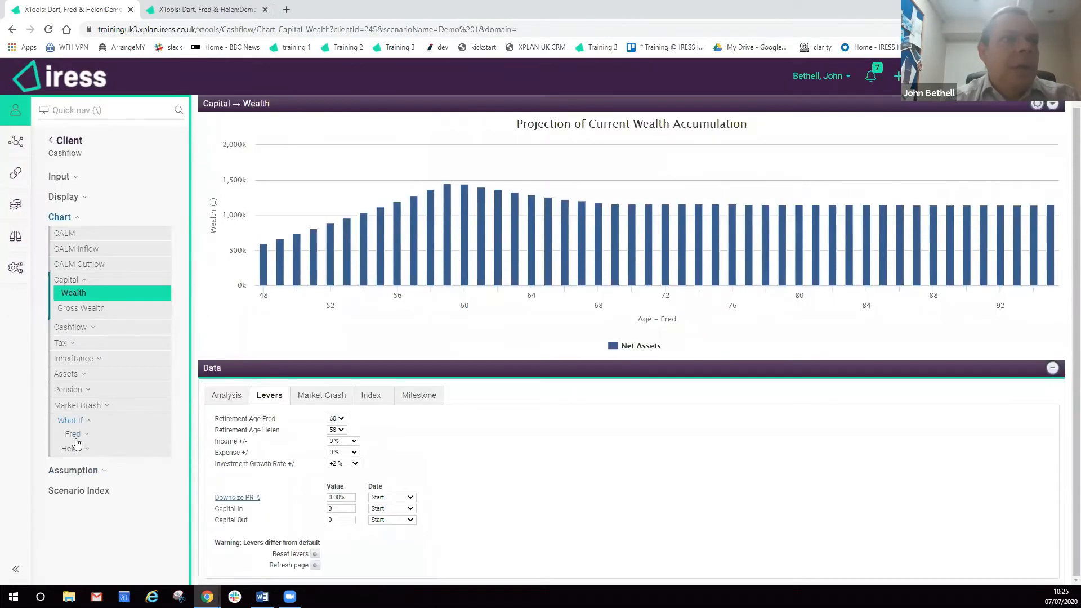
click(75, 434)
click(82, 494)
scroll(166, 464, down, 1)
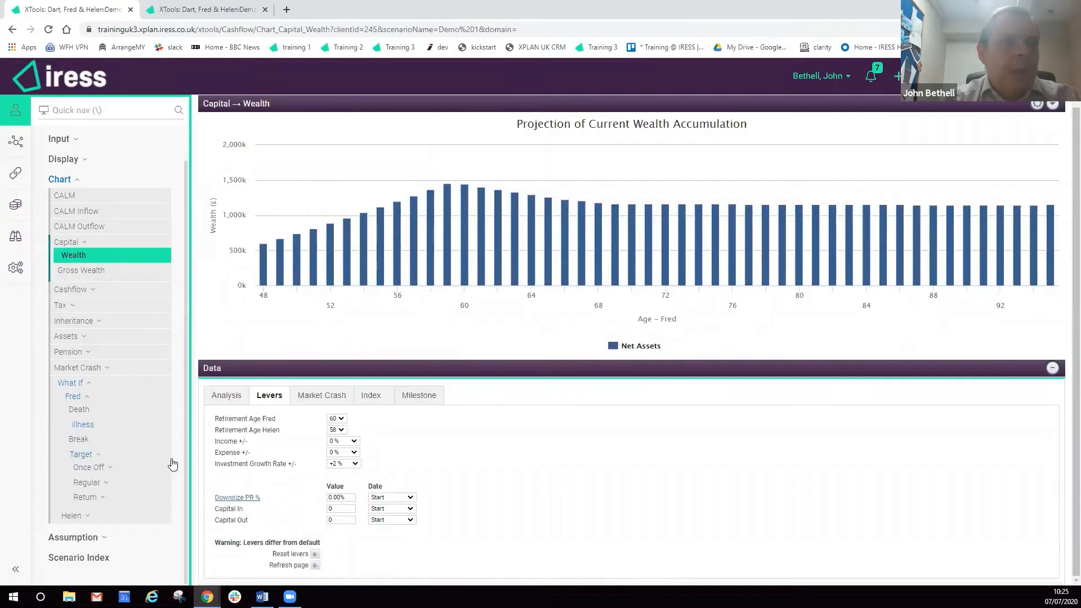
click(99, 499)
click(105, 513)
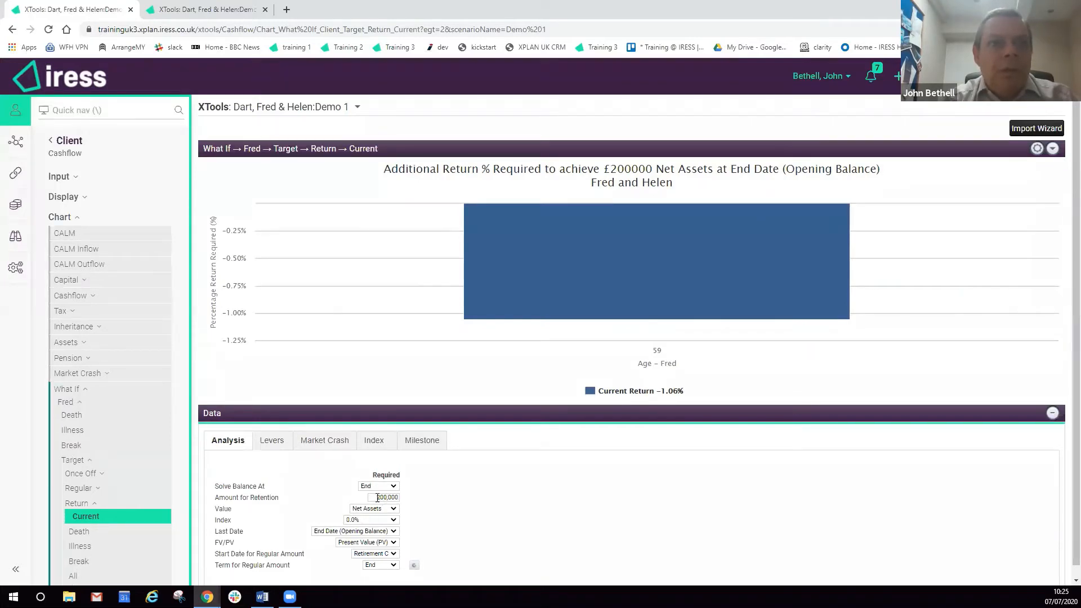
Set the Start Date for Regular Amount to Start and recalculate the required return chart.
click(393, 556)
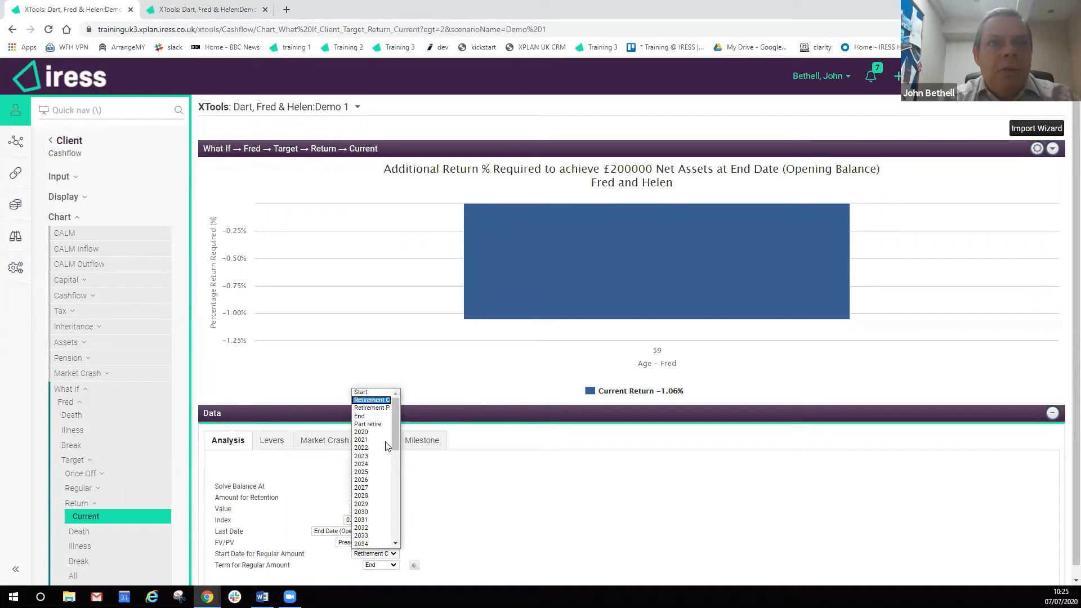
click(382, 393)
click(414, 563)
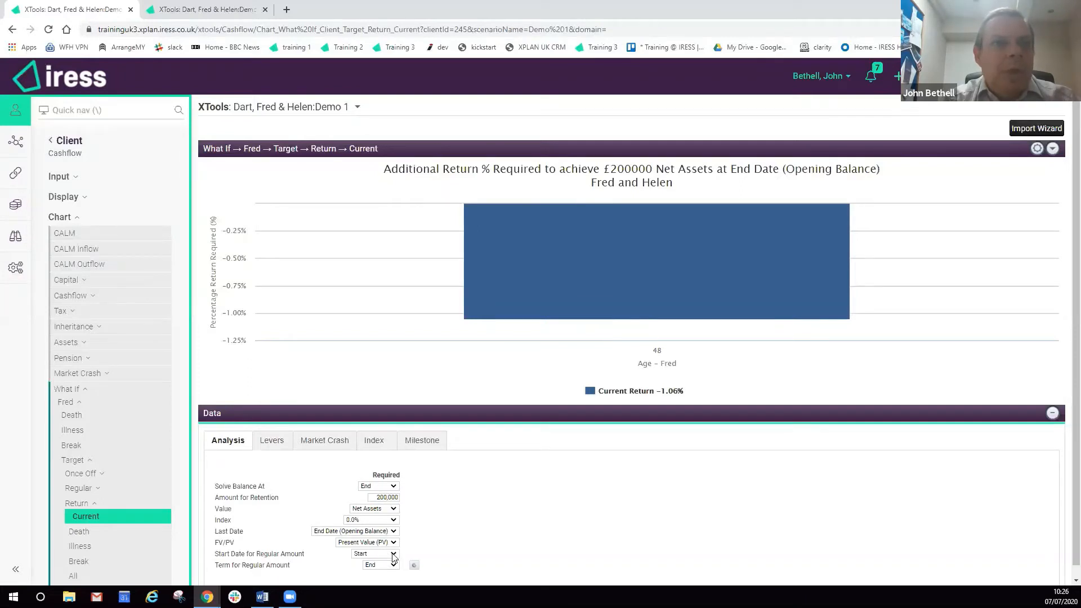
Display the Current chart for the regular target amount, set its Start Date for Regular Amount to Retirement C and recalculate.
click(95, 487)
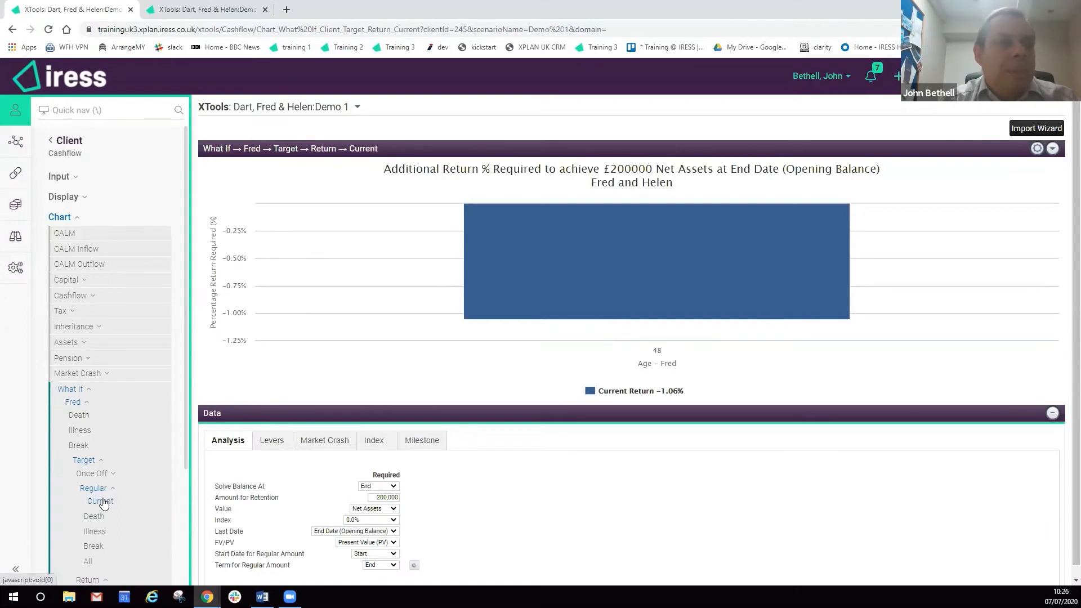
click(101, 502)
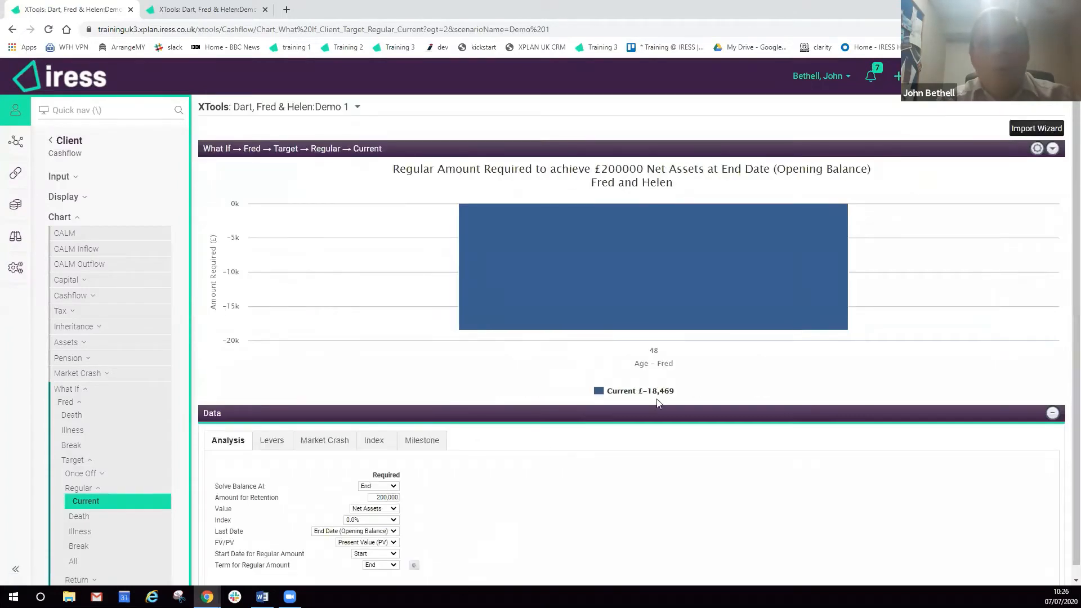
click(393, 554)
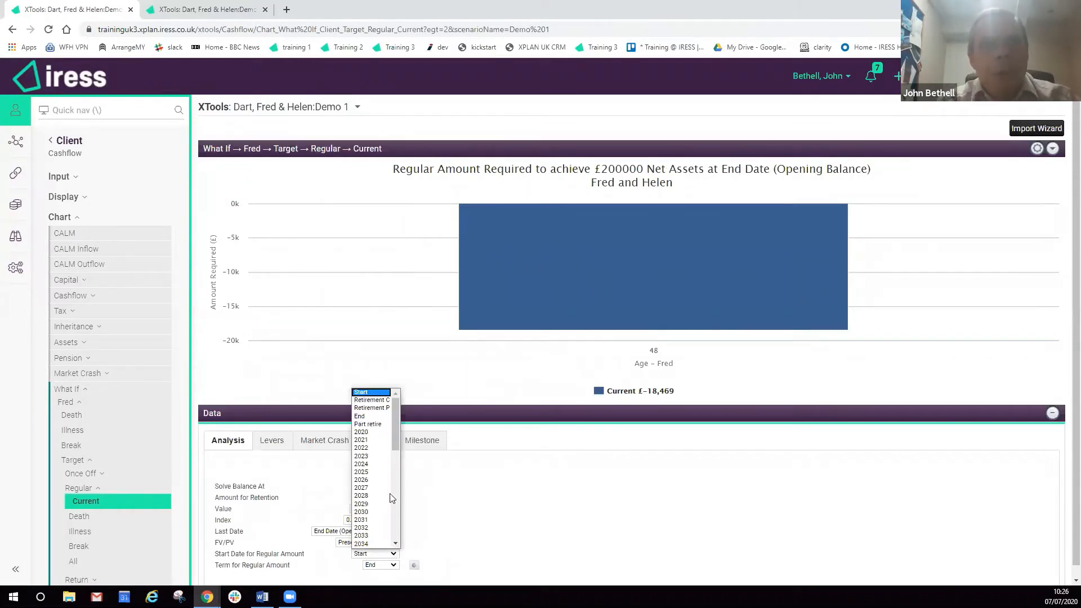
click(382, 400)
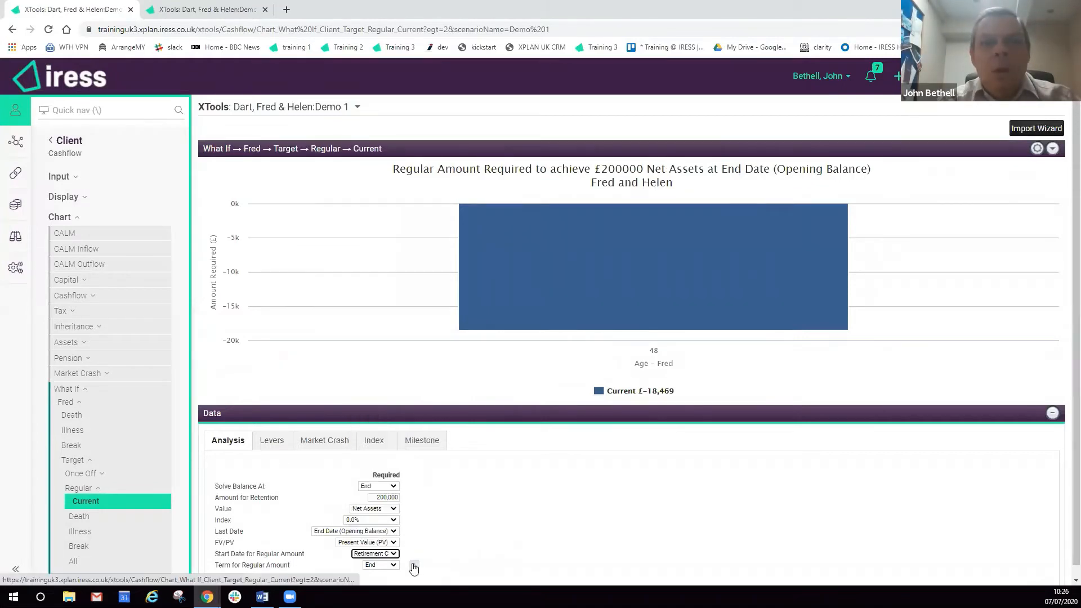
click(414, 566)
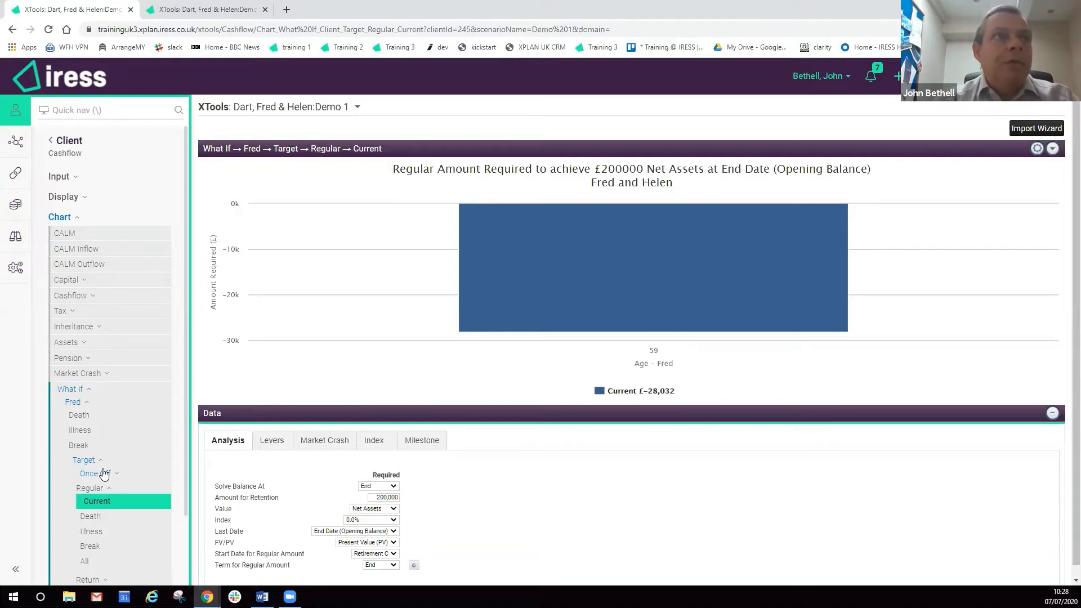
Return to the capital wealth chart and set the Investment Growth Rate lever to 0 %.
click(80, 281)
click(84, 292)
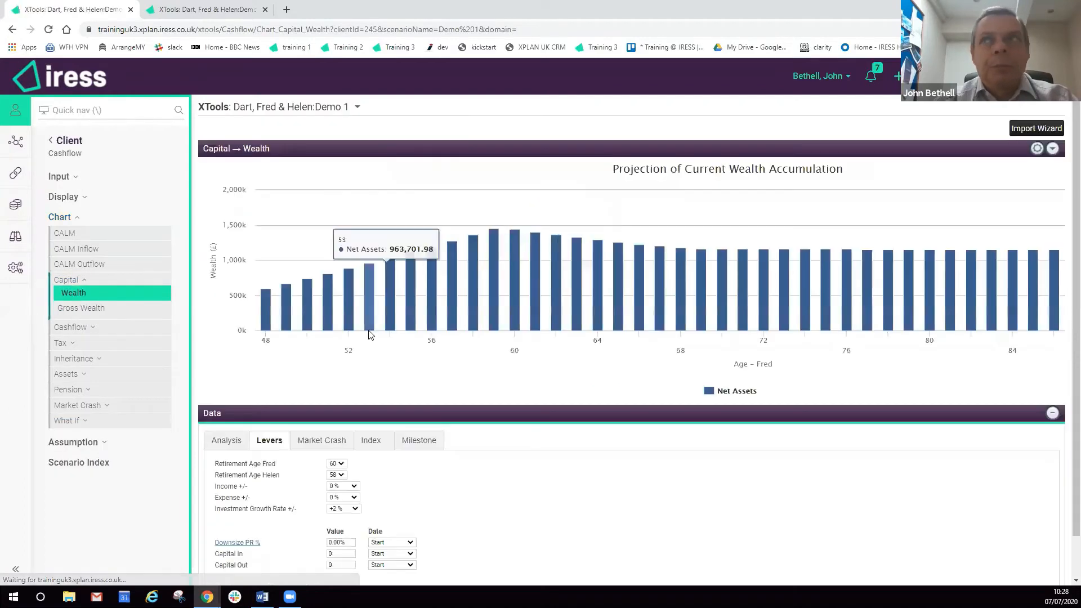
click(355, 510)
click(338, 439)
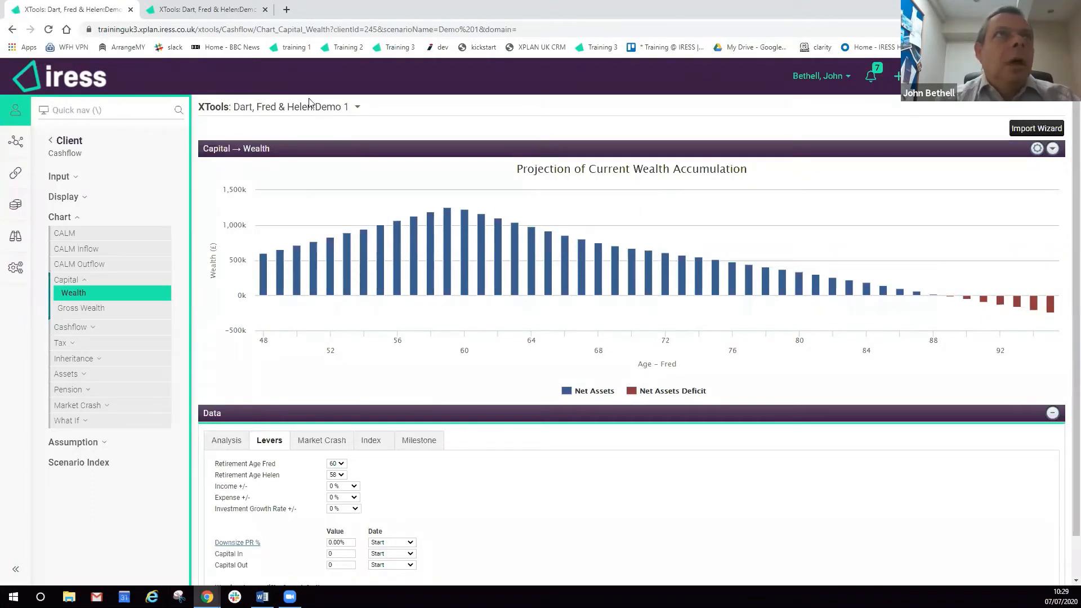
Duplicate the Demo 1 browser tab and save the scenario in the copy as Planning 2.
right_click(120, 12)
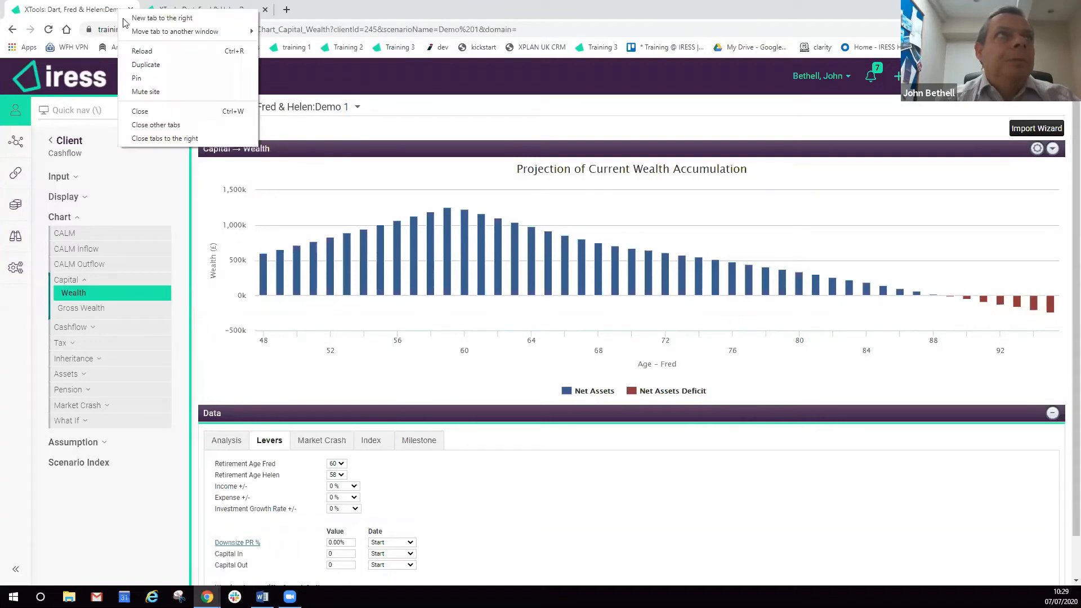
click(145, 64)
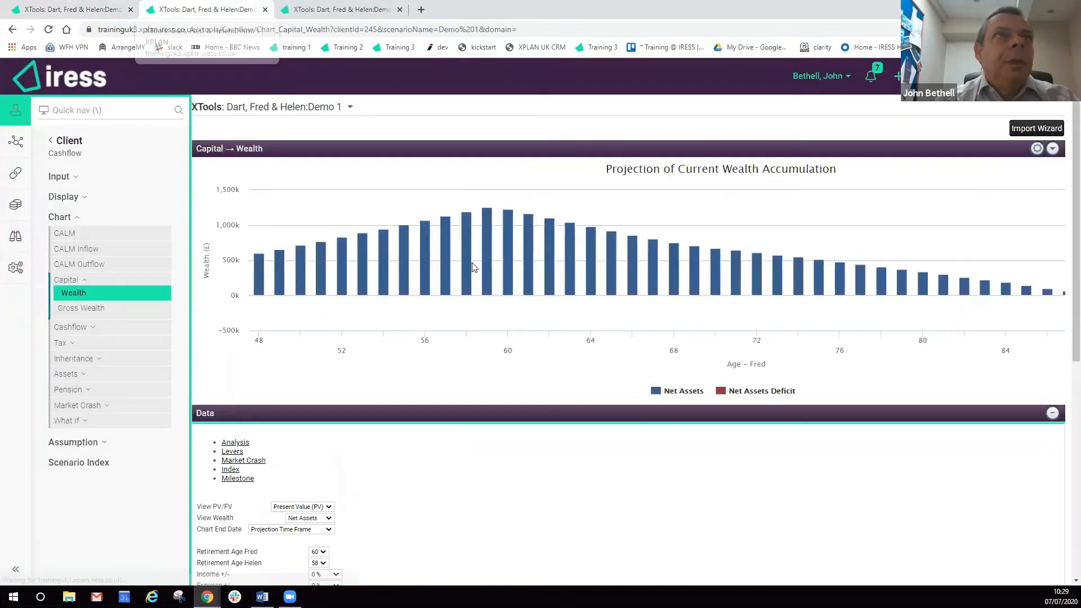
click(324, 110)
click(284, 122)
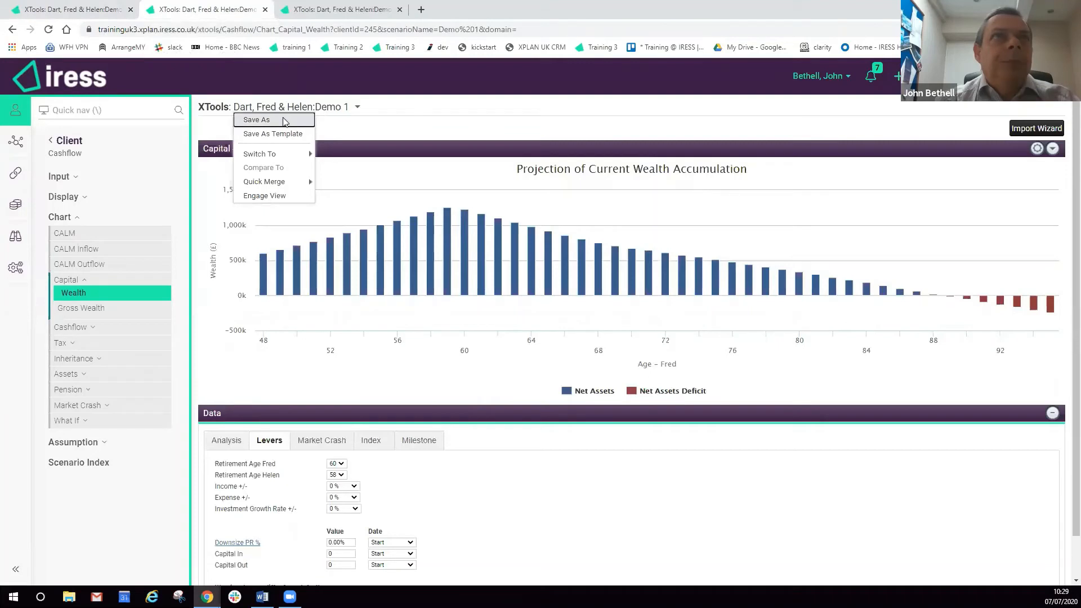
text(P)
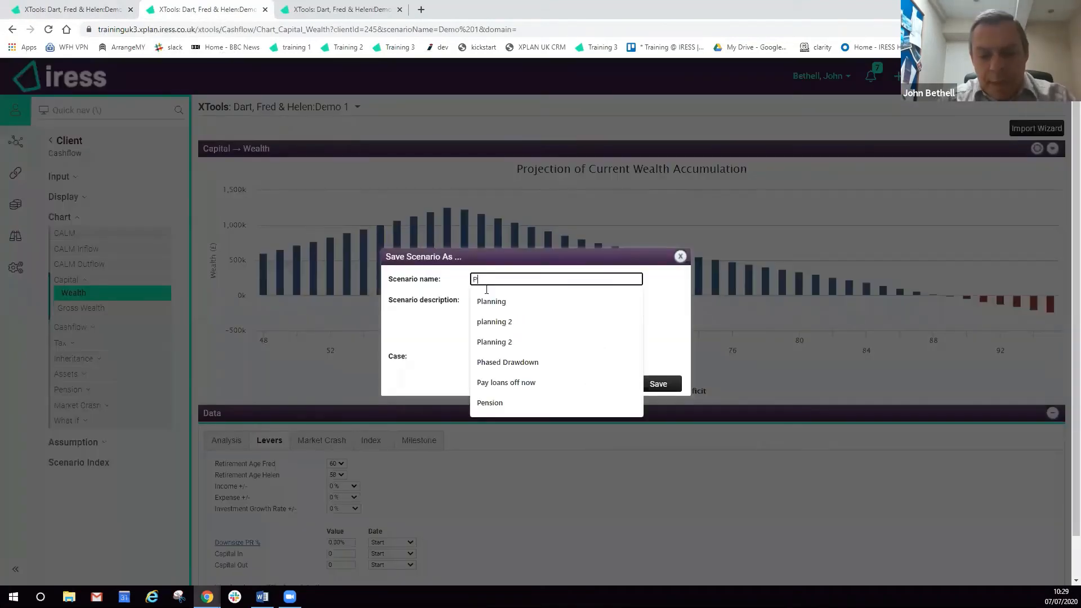
text(lanning 2)
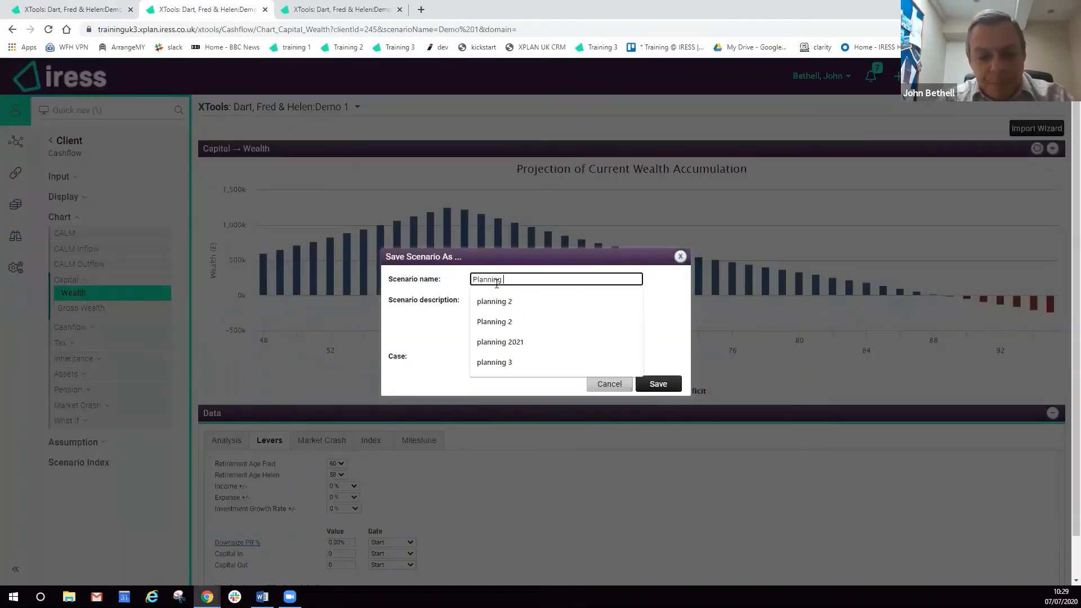
key(Down)
key(Down)
key(Down)
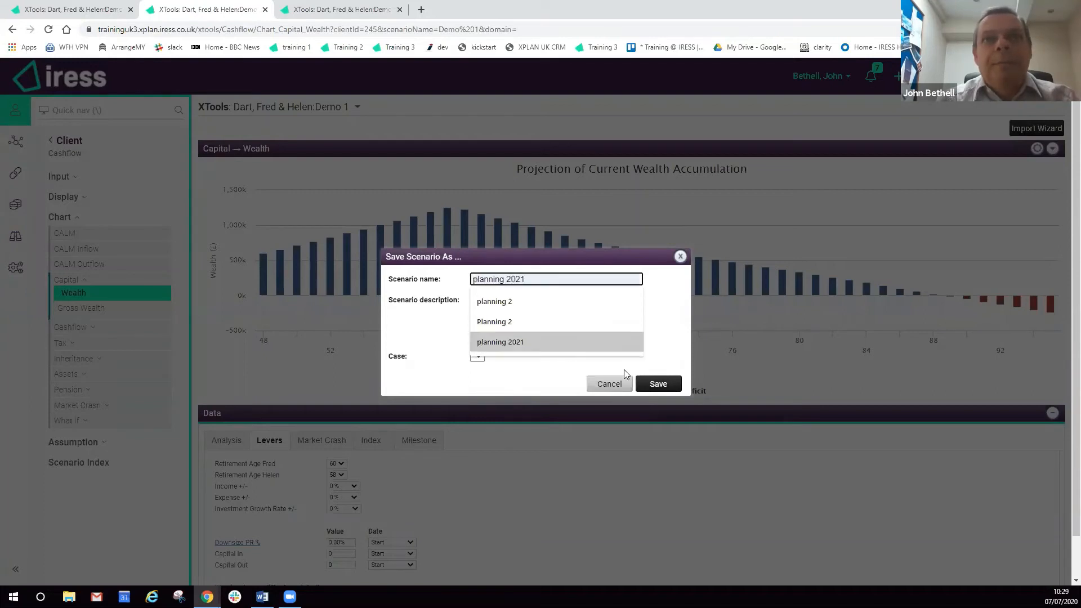
click(668, 393)
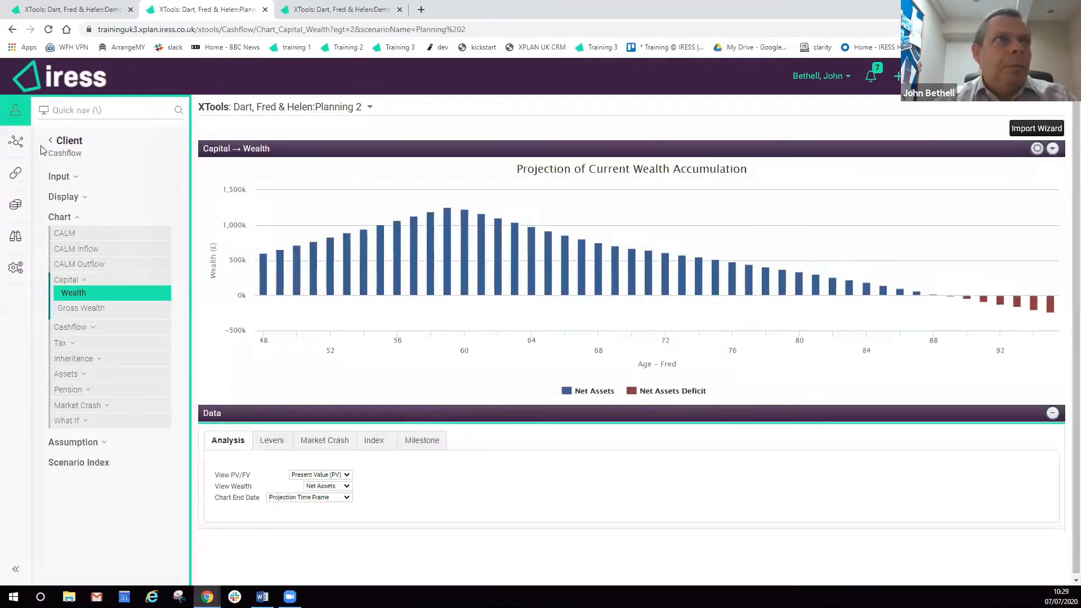
Link both ISAs to the GIA as their linked asset in Planning 2's ISA transactions.
click(60, 177)
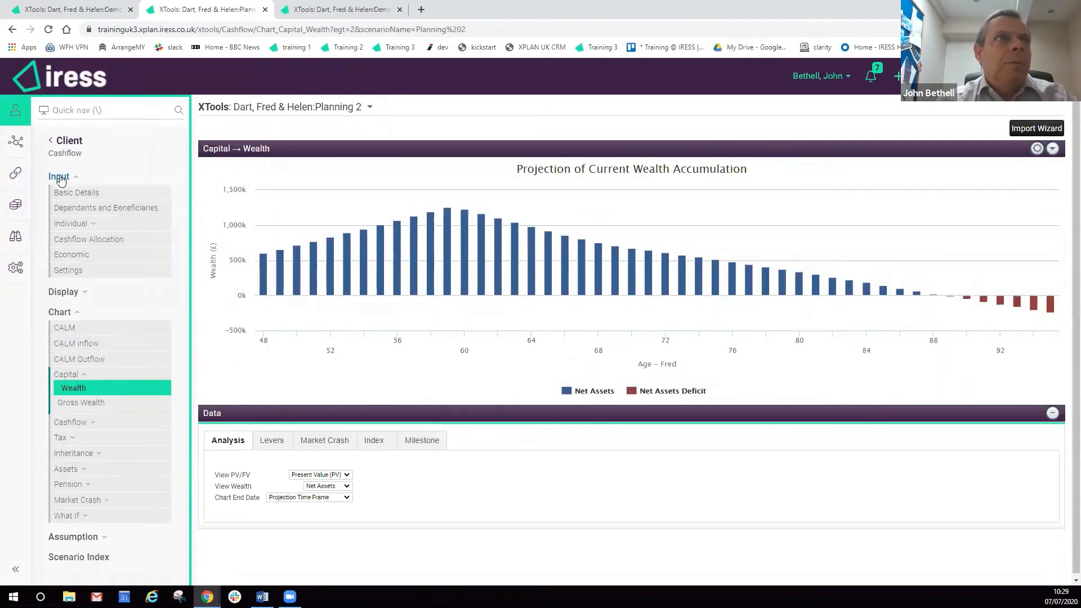
click(77, 225)
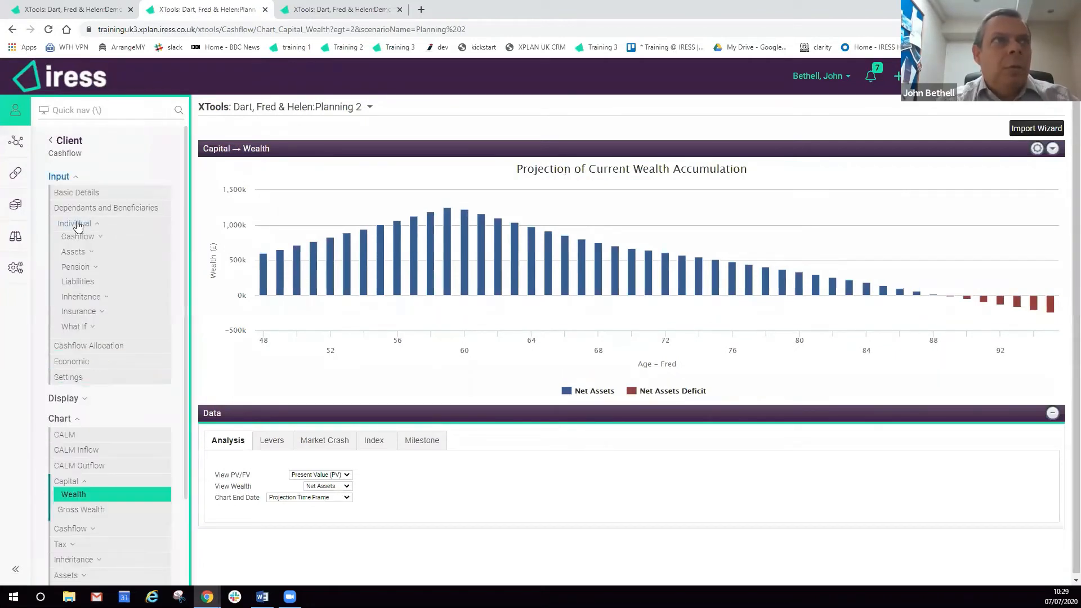
click(76, 252)
click(79, 281)
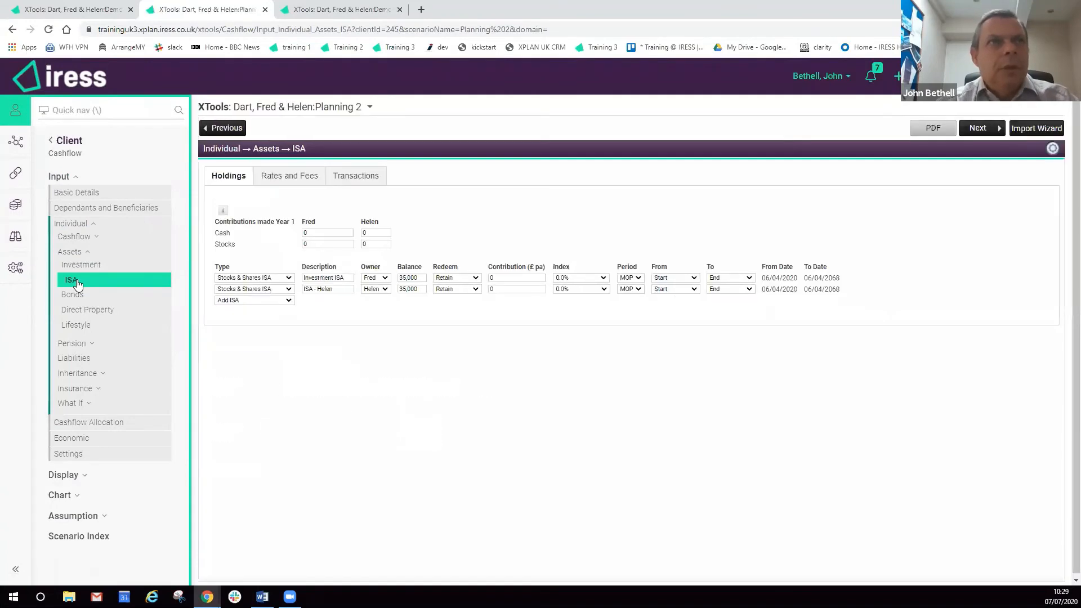
click(355, 178)
click(341, 223)
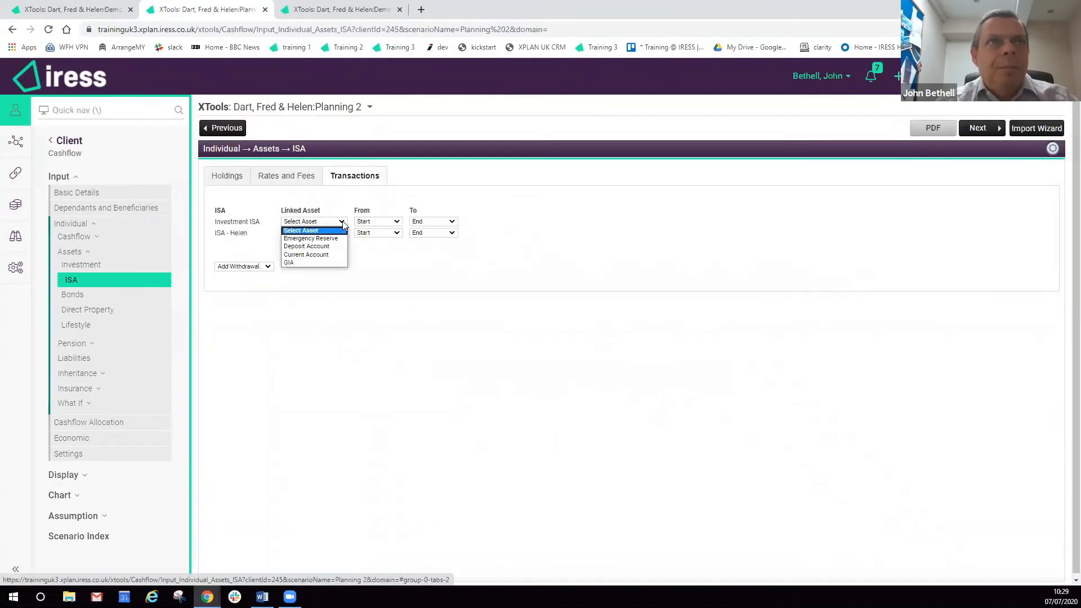
click(338, 263)
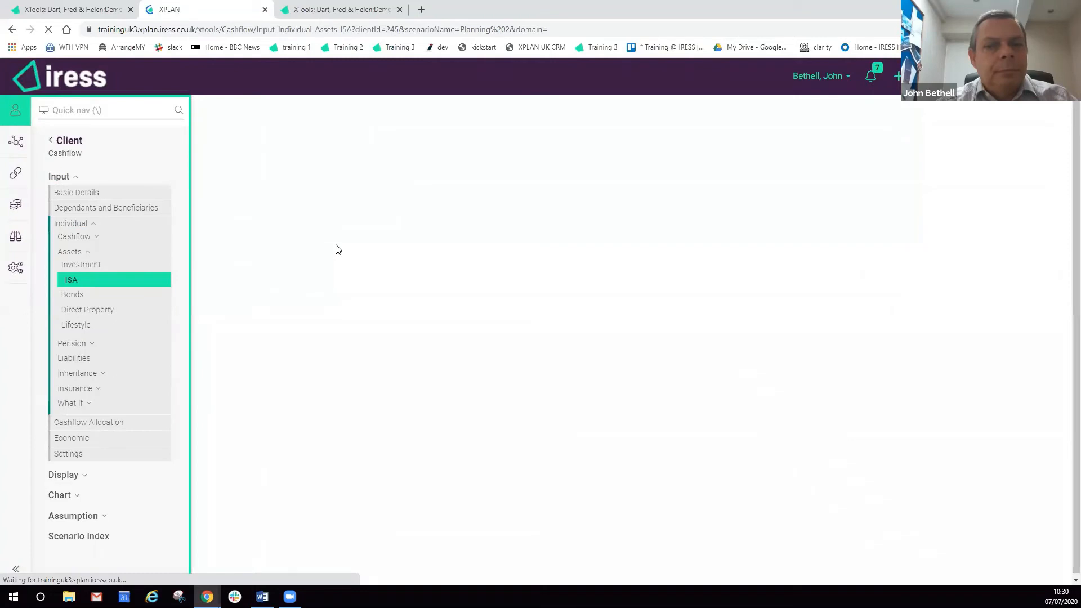
click(336, 233)
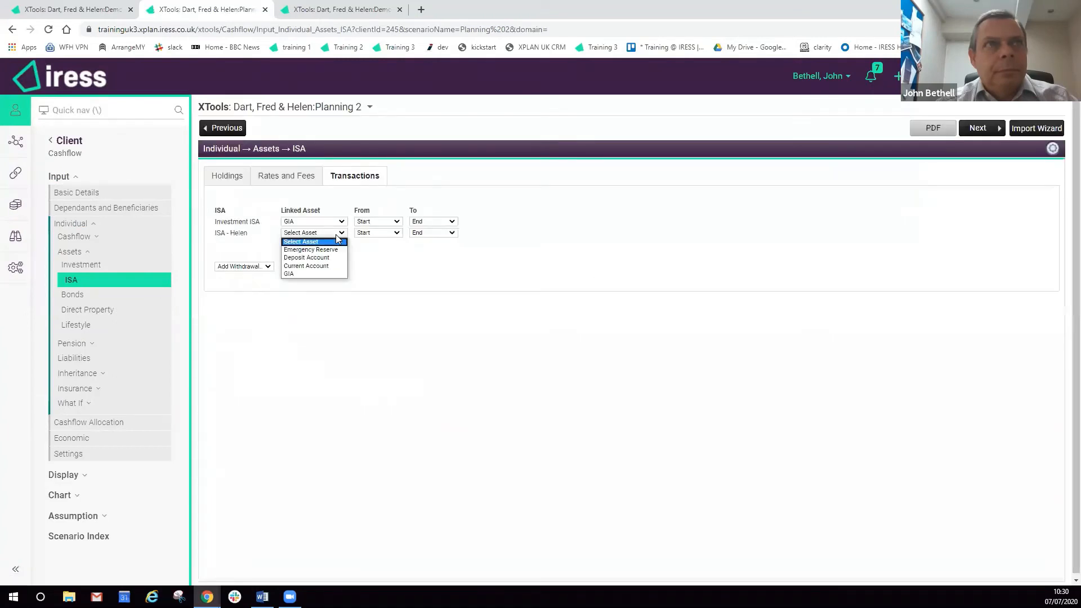
click(316, 274)
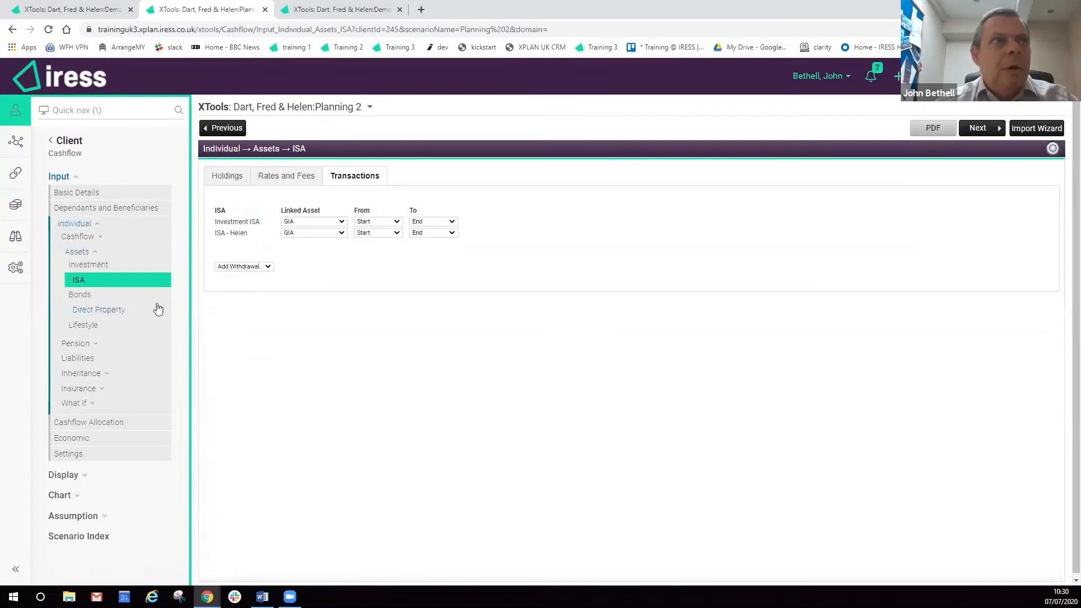
Clear the annual withdrawal amounts for both drawdown pensions in Planning 2's At Retirement income settings.
click(87, 348)
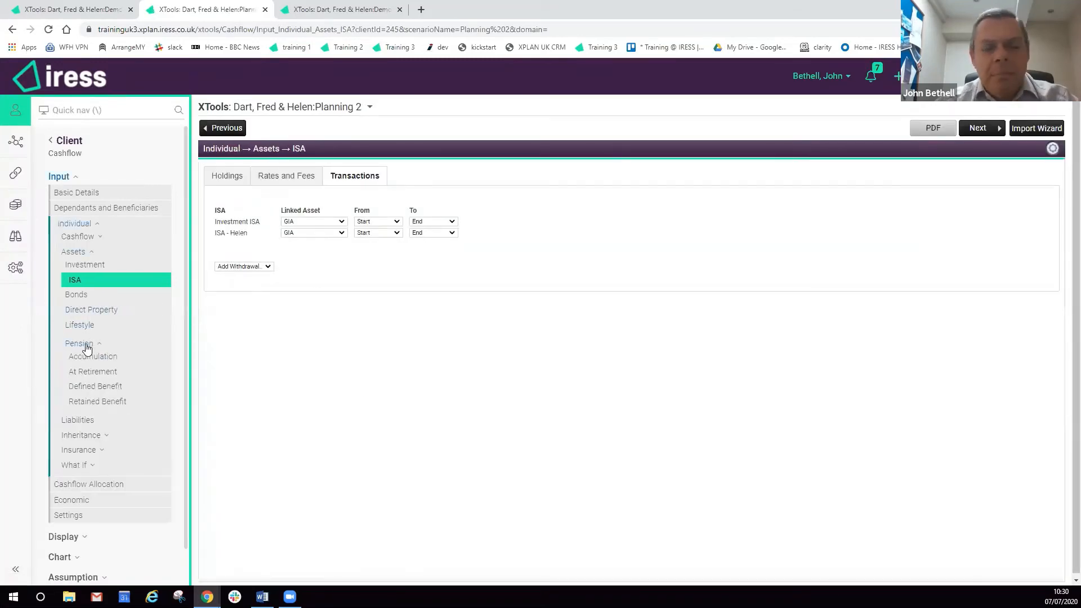
click(98, 373)
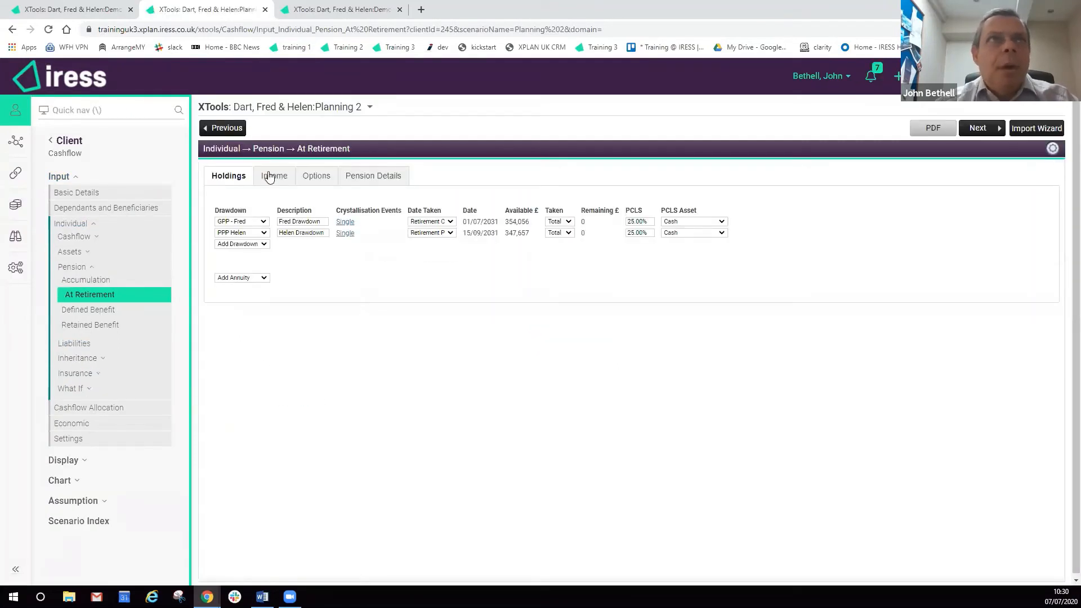
click(275, 177)
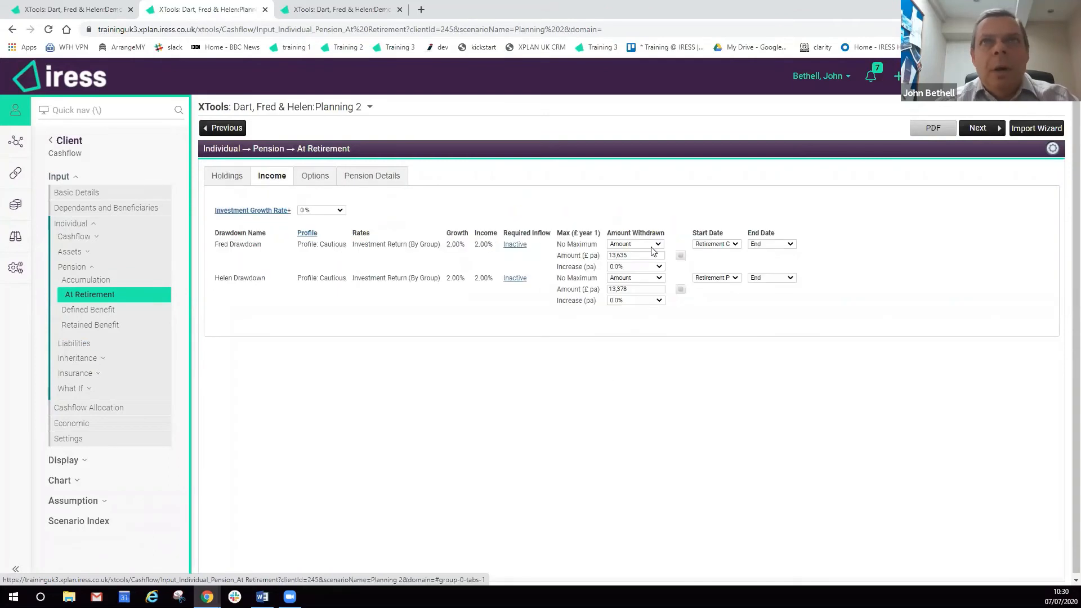
click(636, 255)
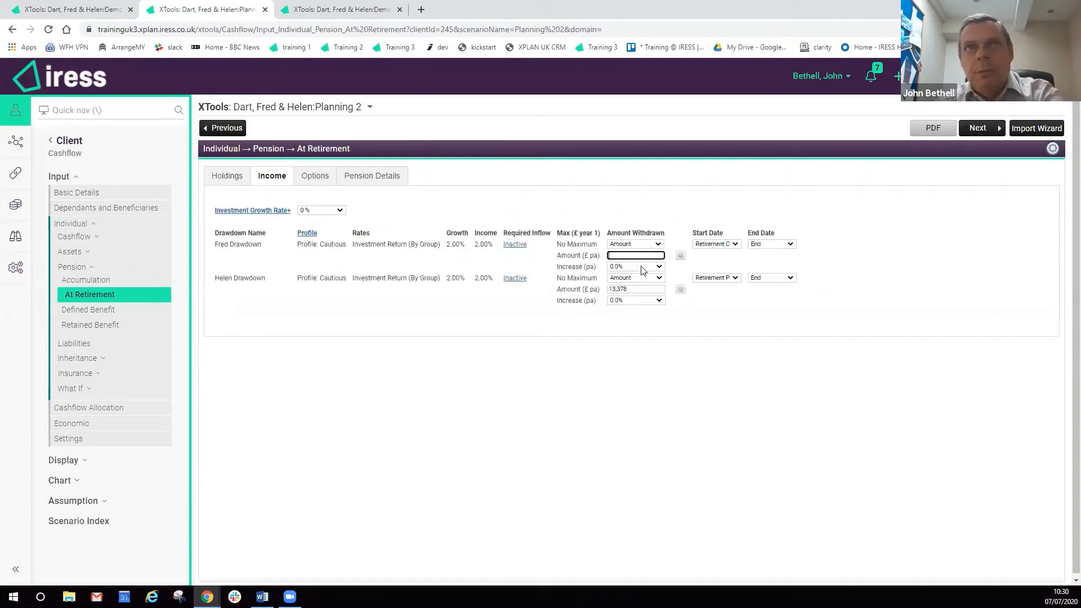
click(635, 289)
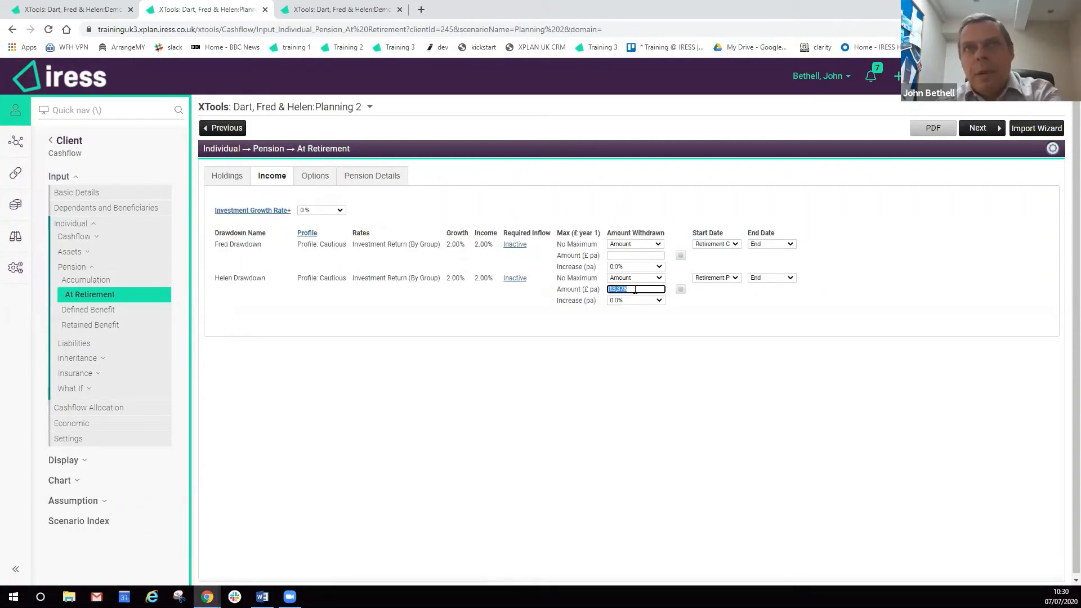
click(569, 369)
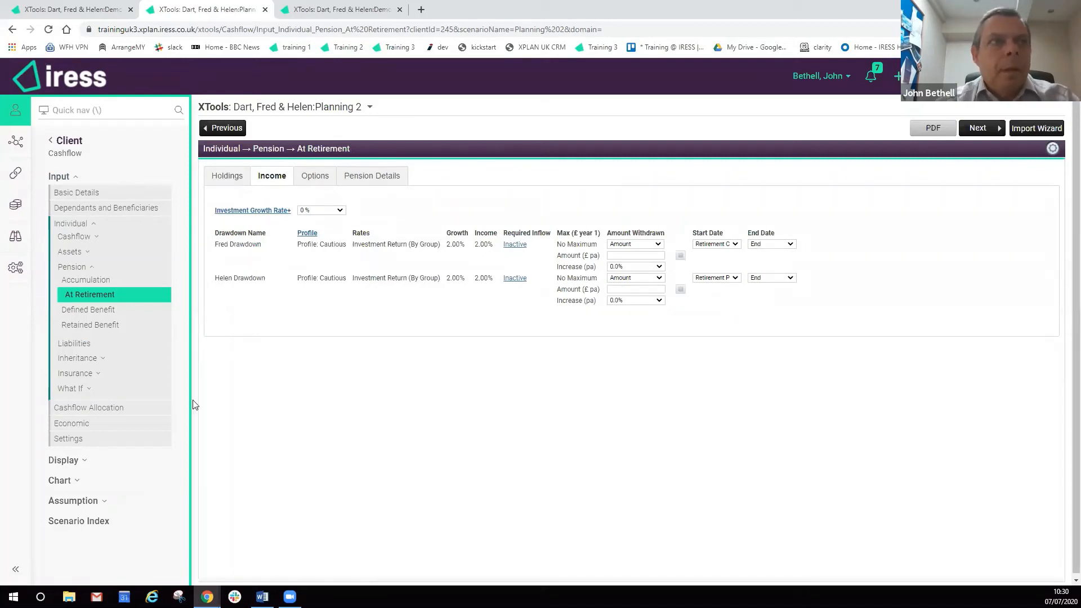
In Cashflow Allocation, set Period 1 surplus priorities 1 to 4 to Liabilities - by interest rate, Pension - Contributions, ISA - Max contributions and Assets - Cash Based.
click(100, 409)
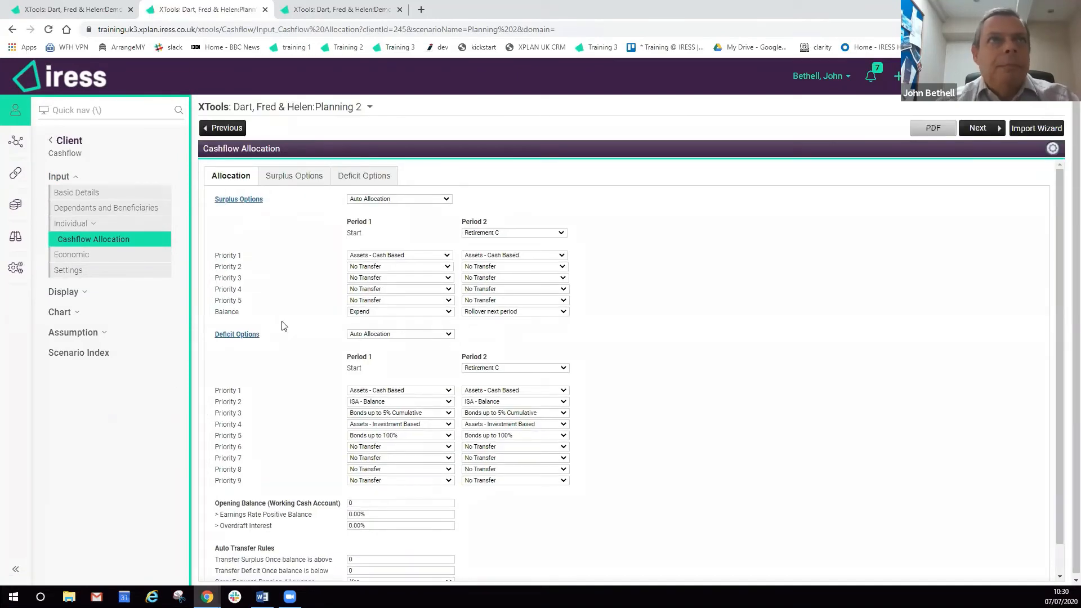
click(404, 256)
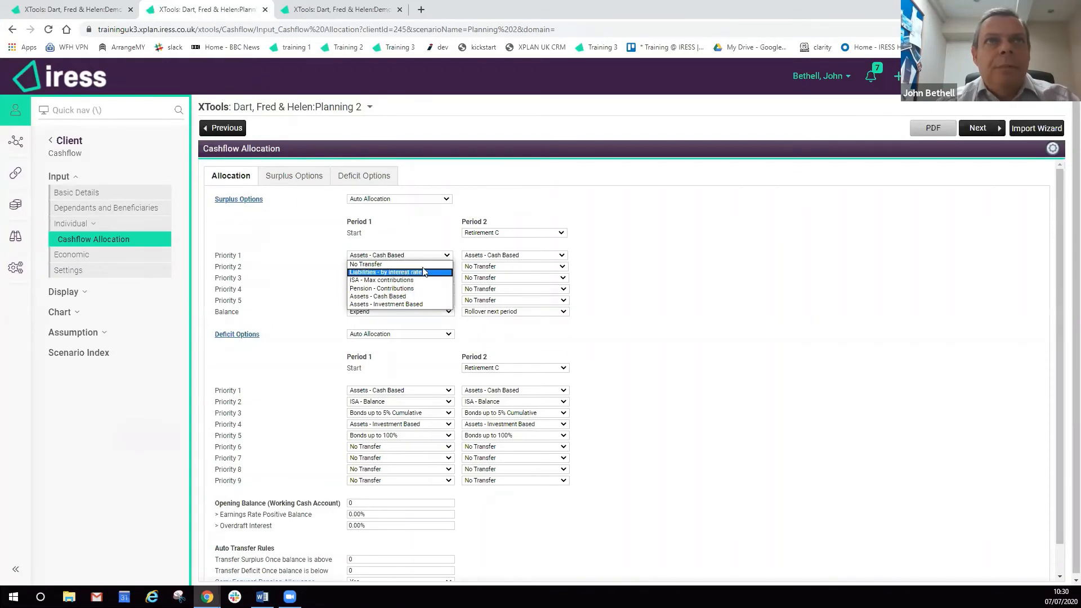
click(424, 273)
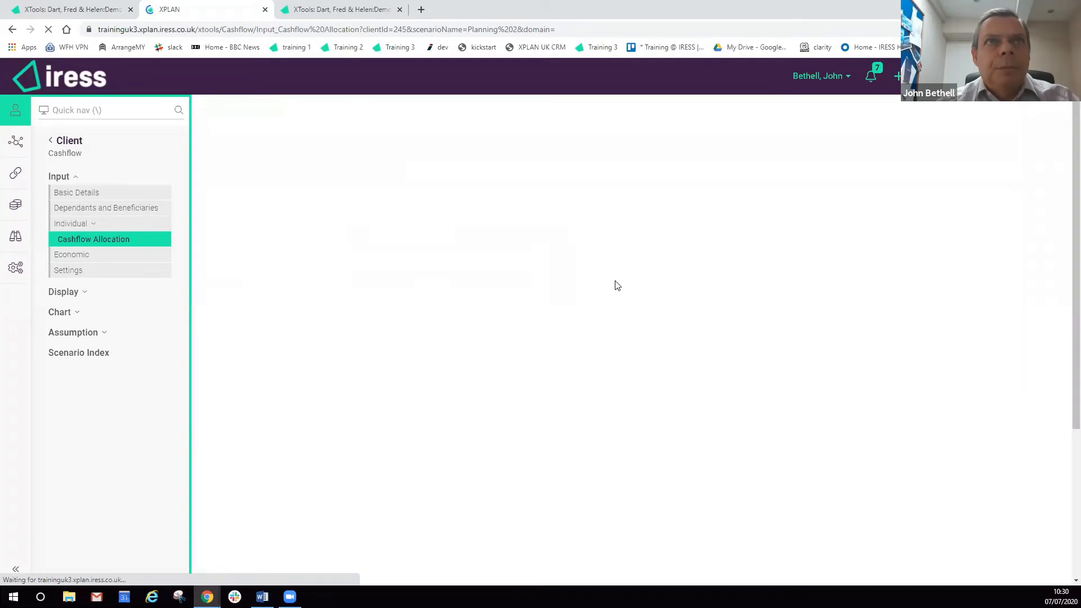
click(392, 267)
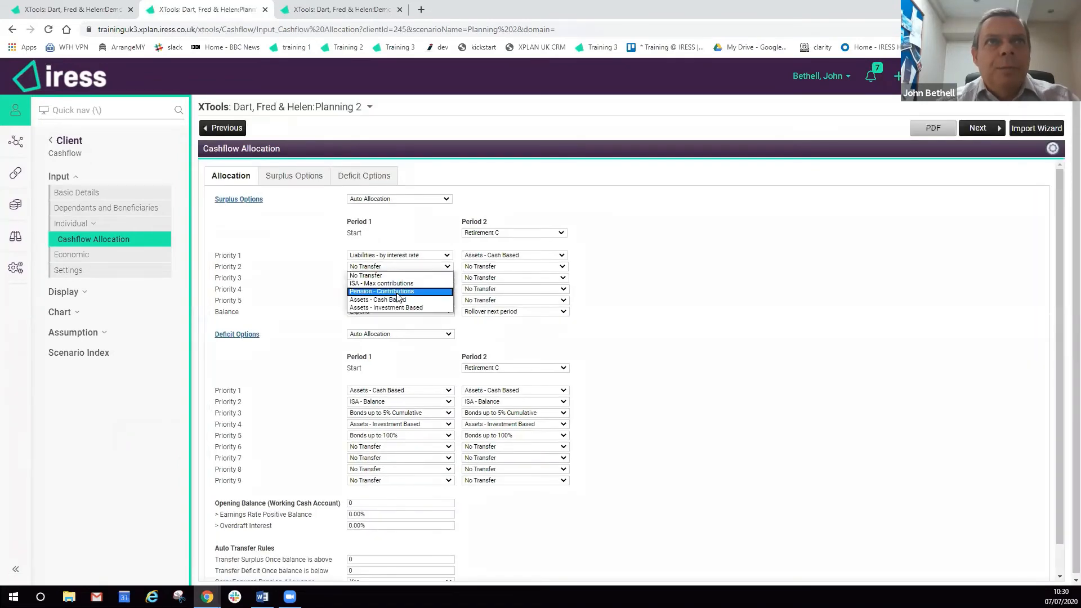
click(396, 291)
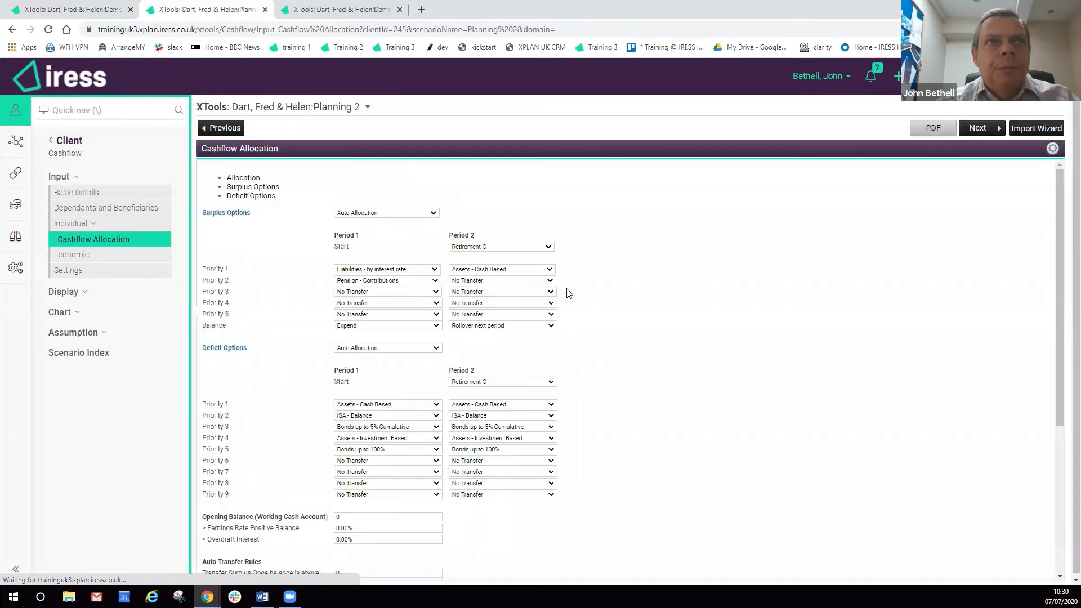
click(396, 277)
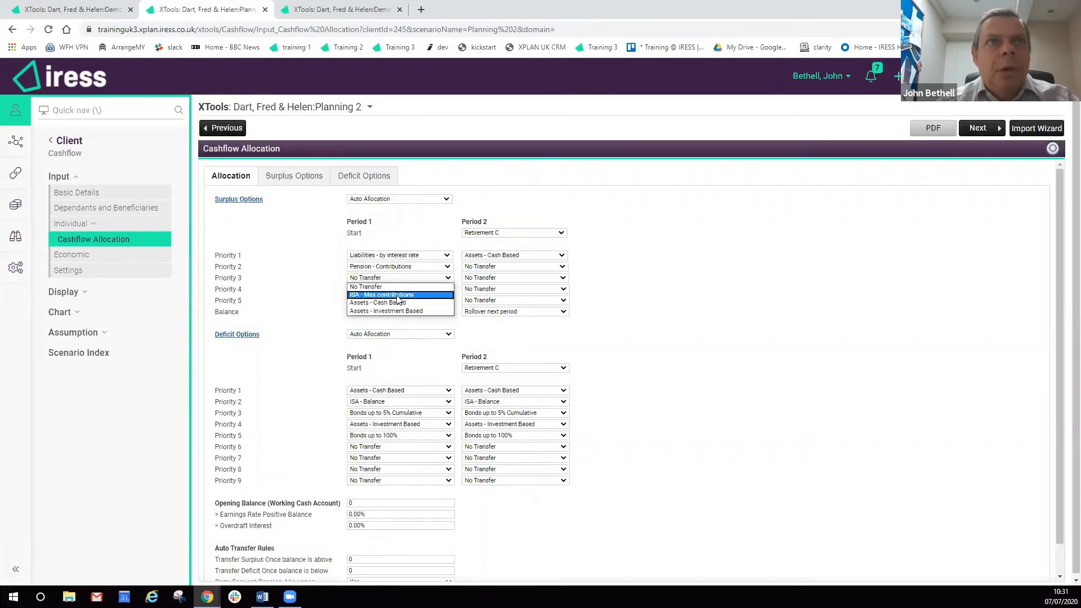
click(398, 307)
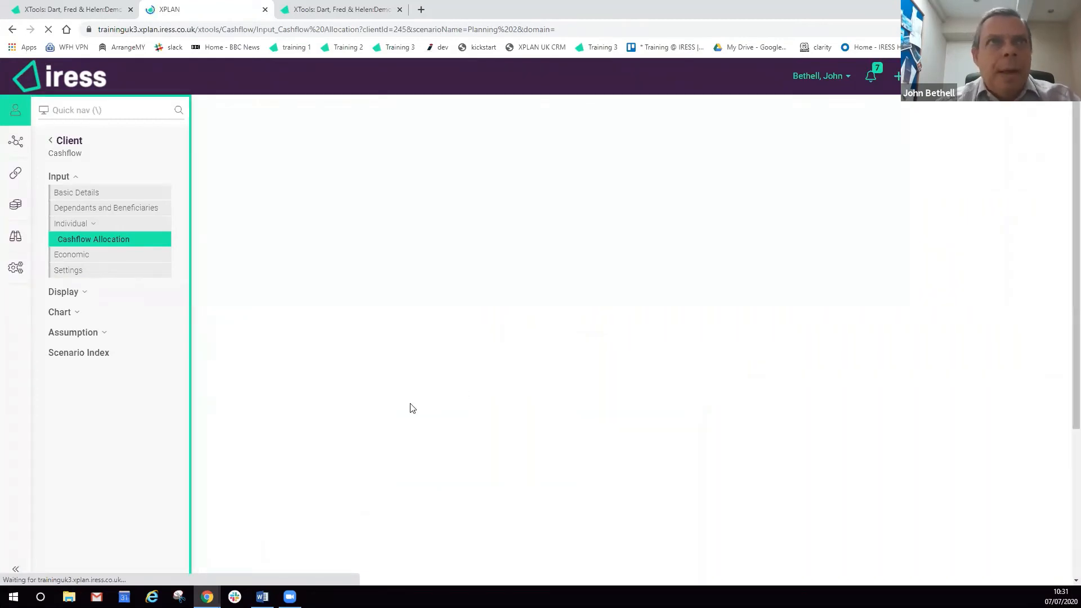
click(392, 292)
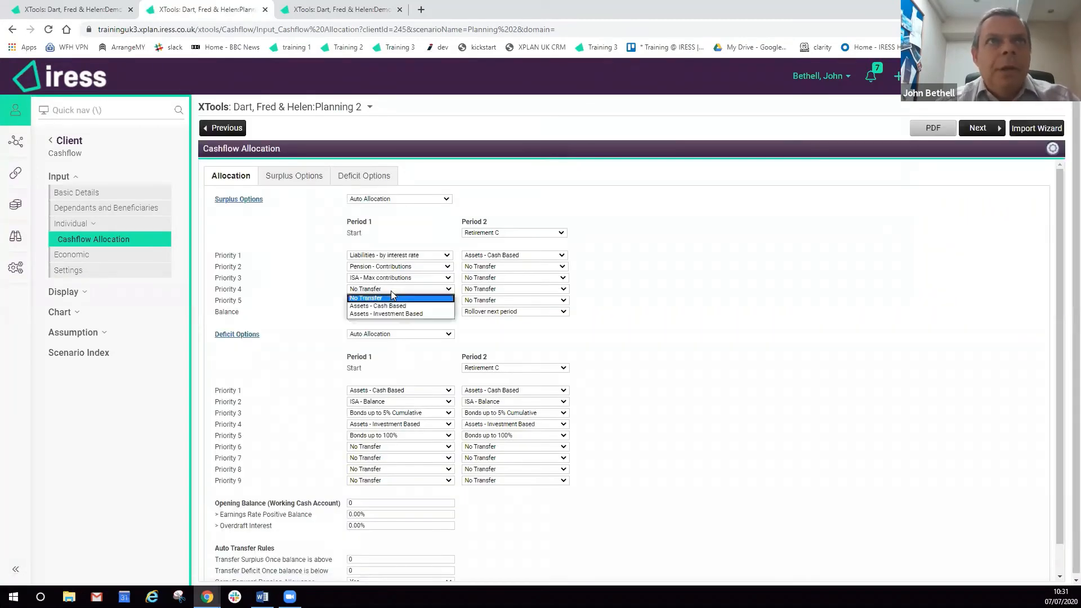
click(396, 311)
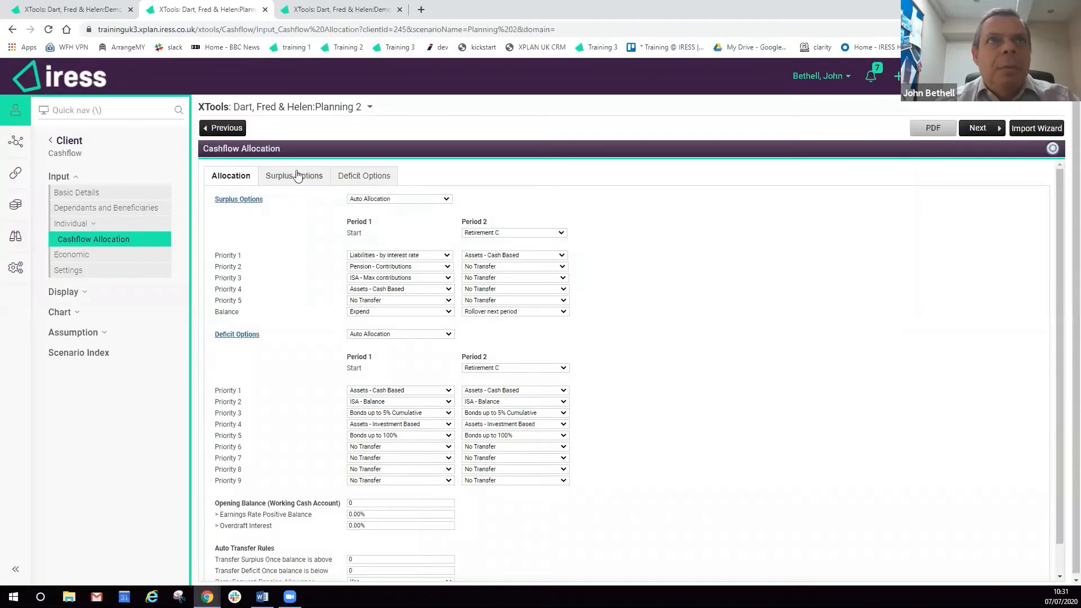
click(297, 175)
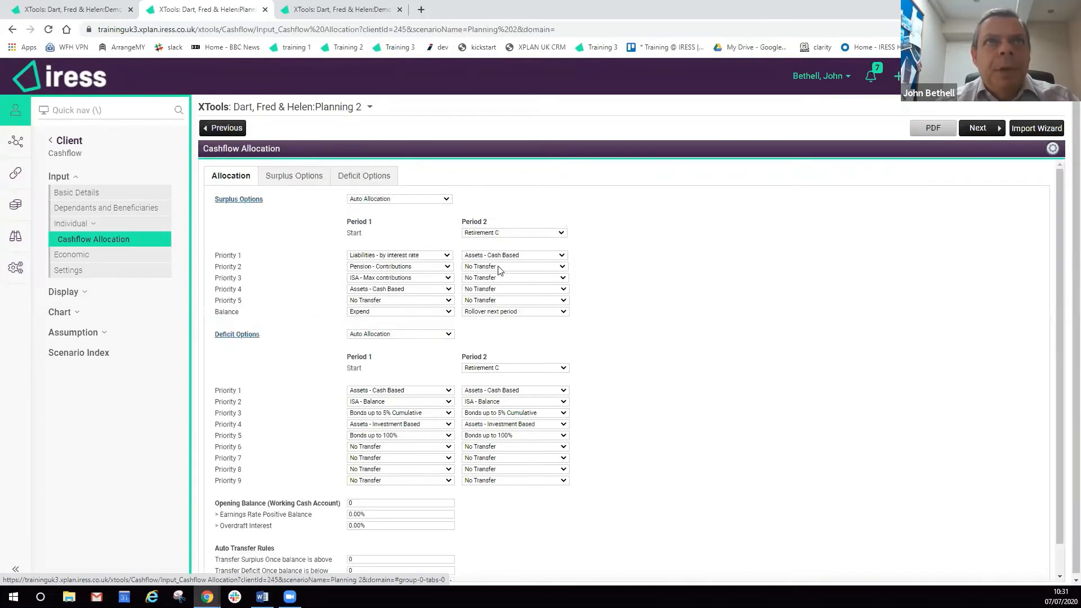
Set Period 2 surplus priorities 1 to 3 to Liabilities - by interest rate, ISA - Max contributions and Assets - Investment Based.
click(499, 256)
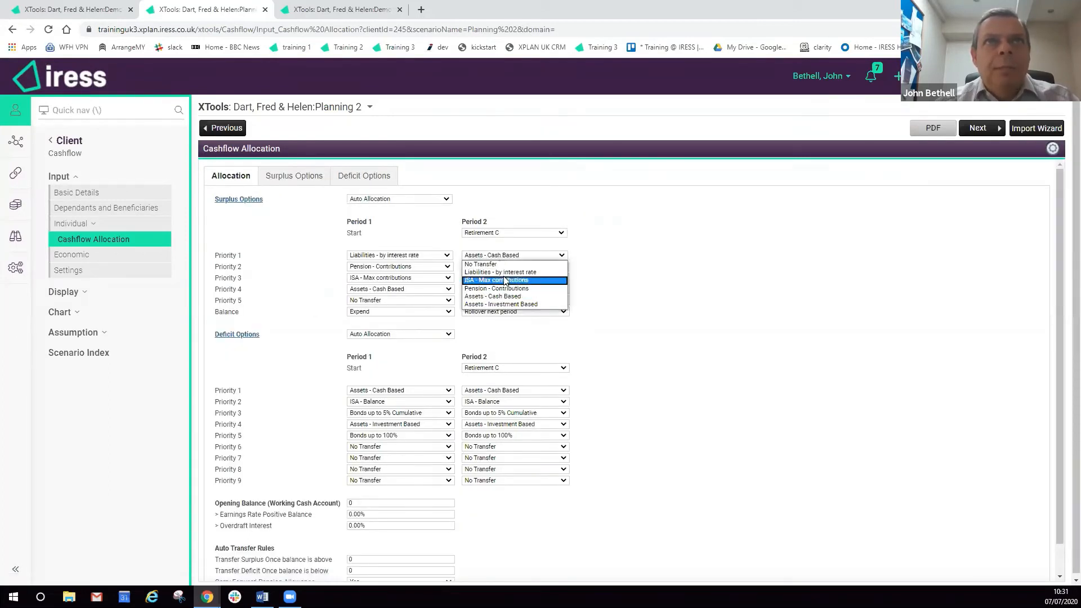
click(563, 273)
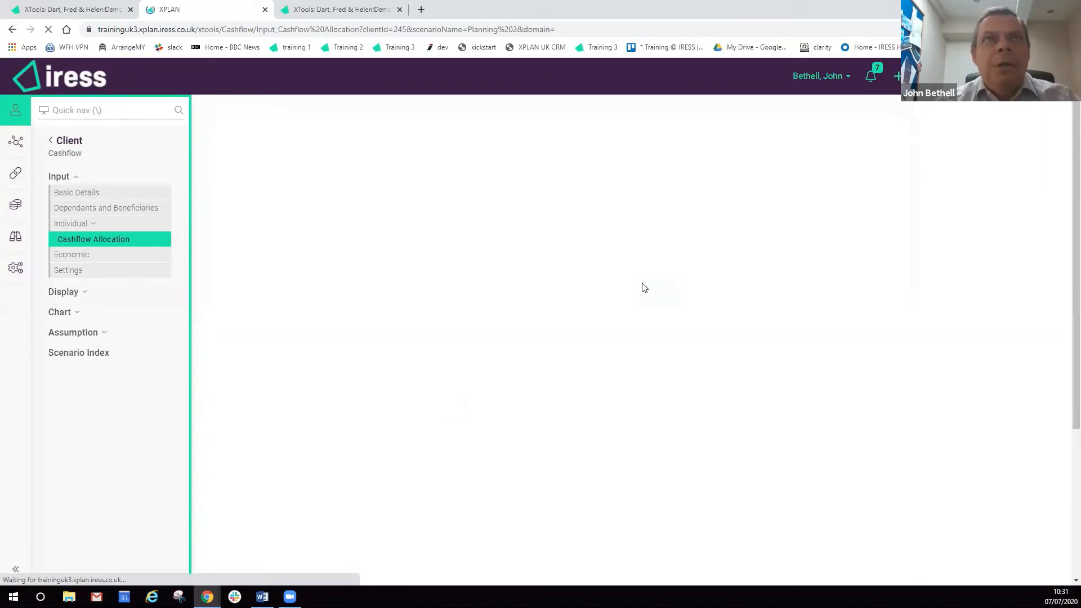
click(547, 237)
click(548, 235)
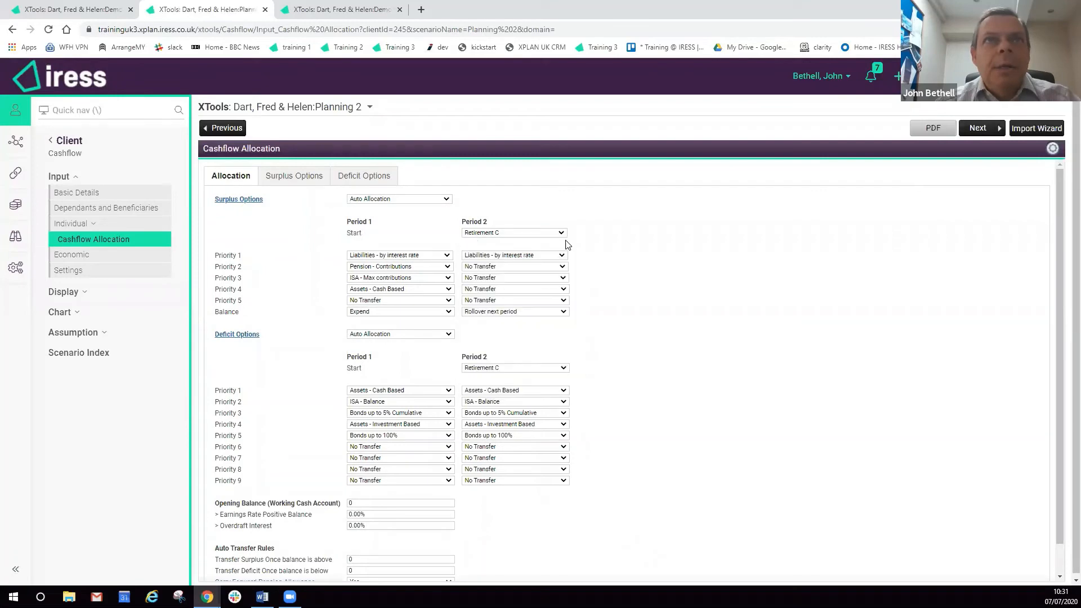
click(485, 268)
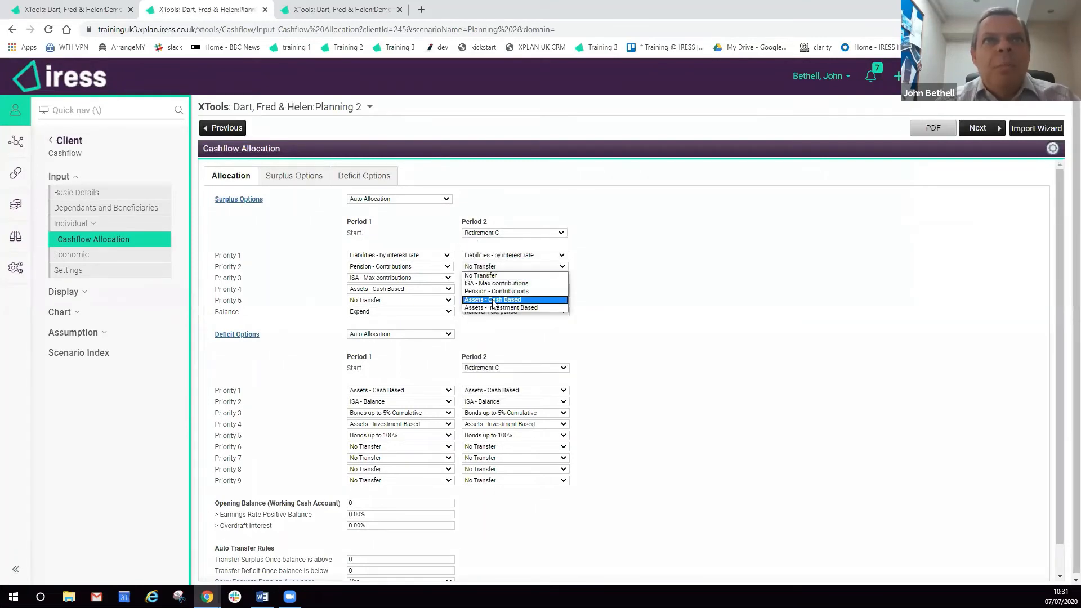
click(491, 283)
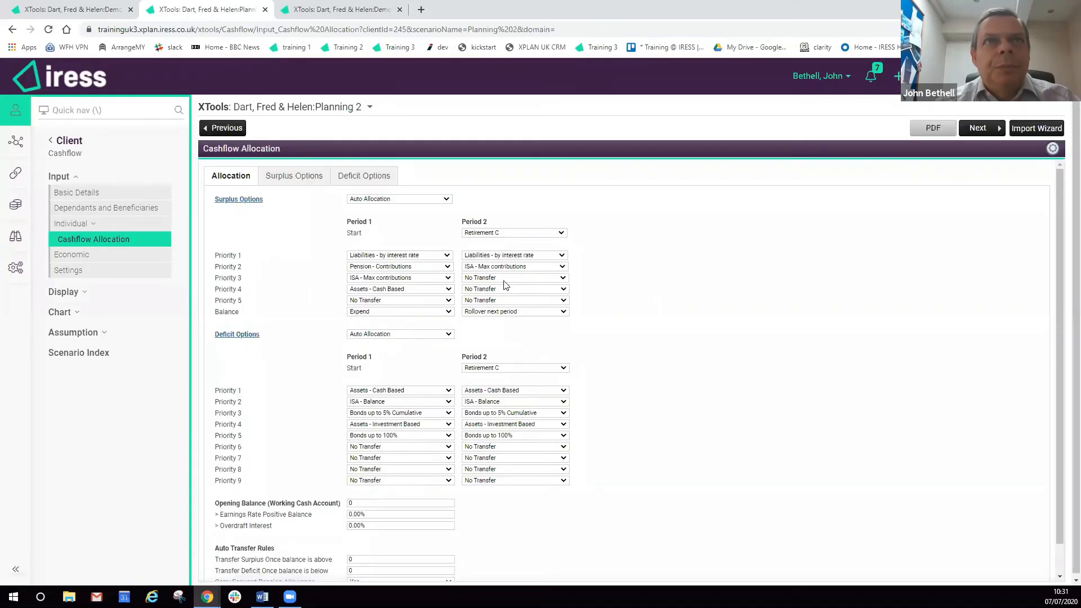
click(503, 279)
click(506, 311)
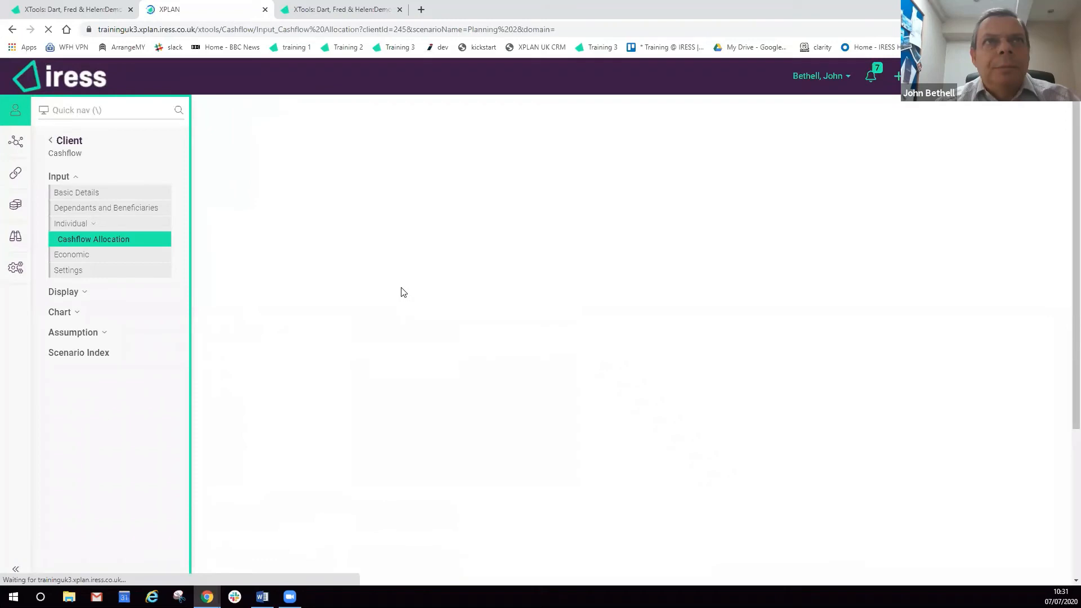
Change Period 1 surplus priority 4 to Assets - Investment Based and set Period 2 deficit priority 6 to Pensions Drawdown.
click(403, 289)
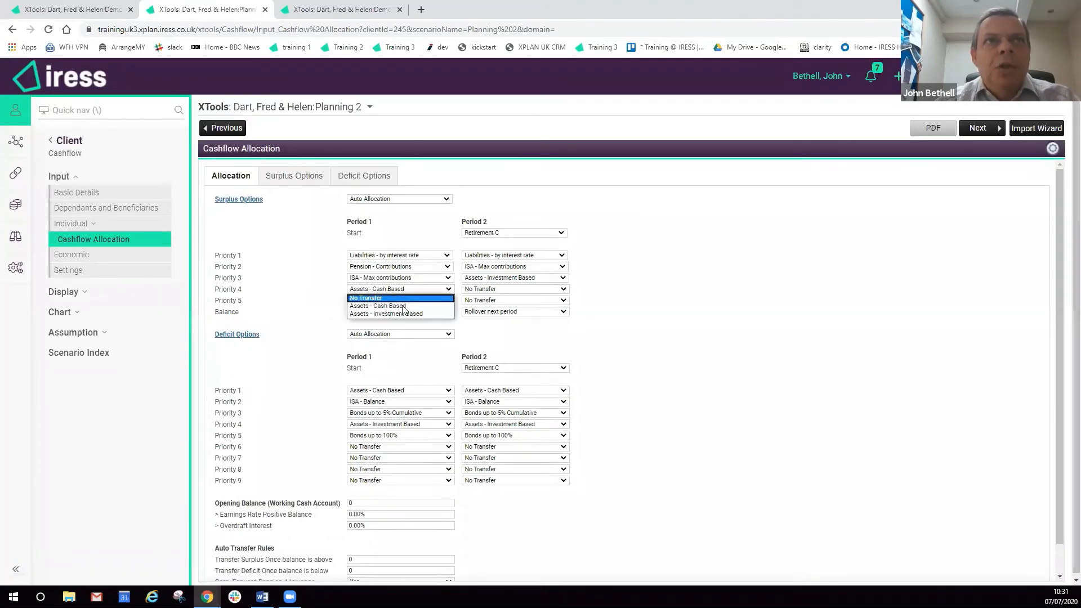
click(419, 314)
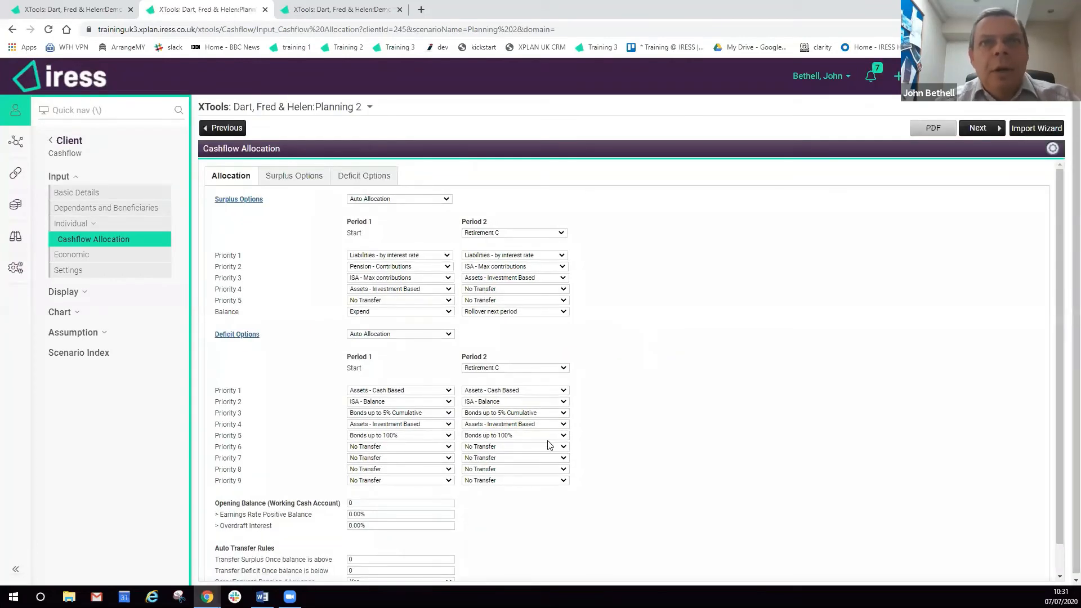
click(542, 447)
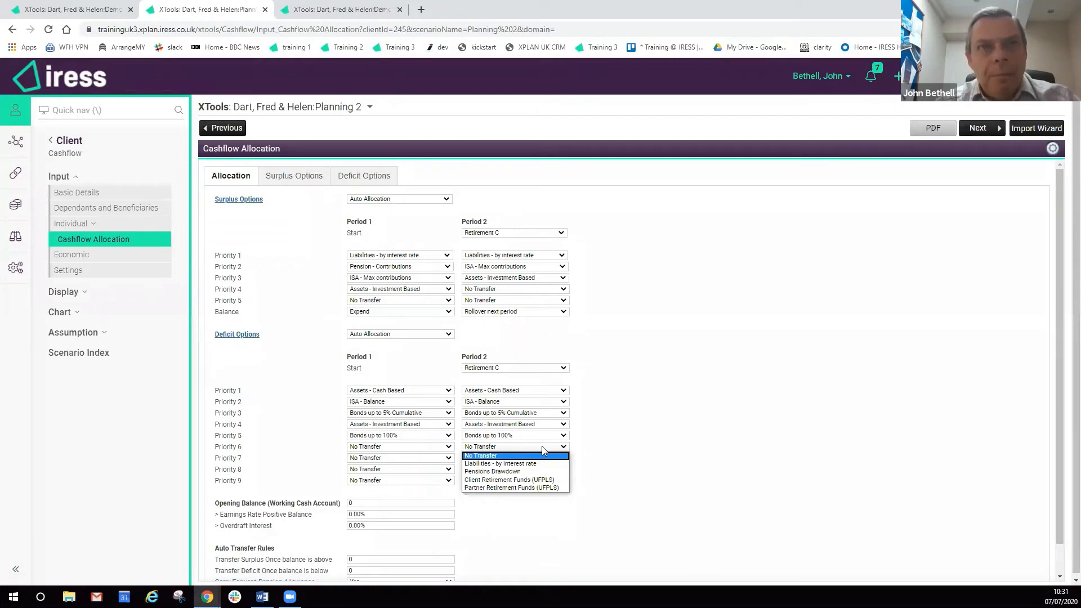
click(520, 473)
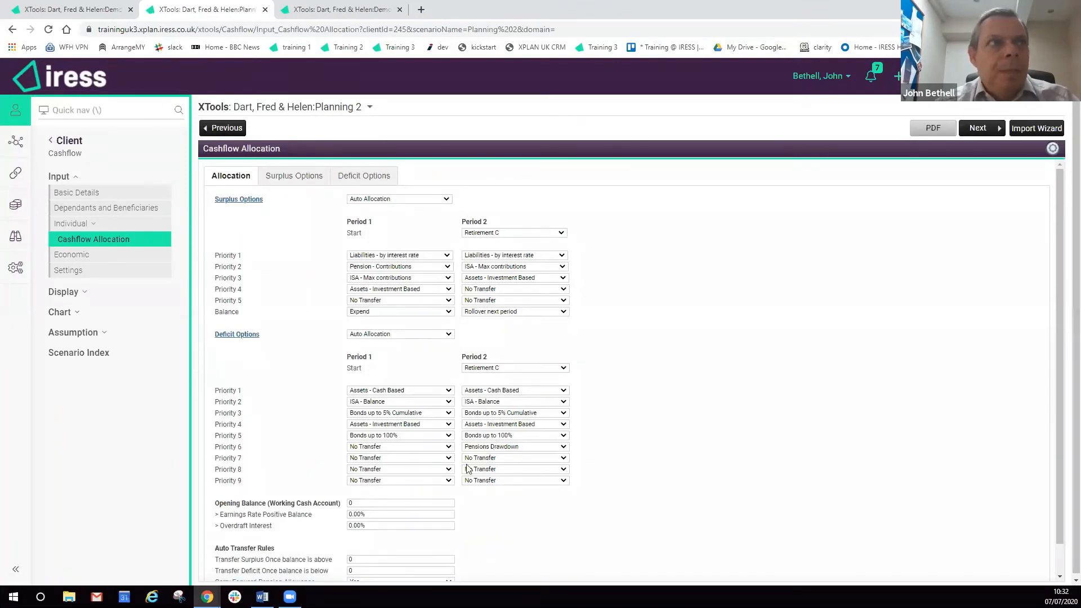
Display Planning 2's capital wealth chart and examine the net assets in the final years of the projection.
click(63, 312)
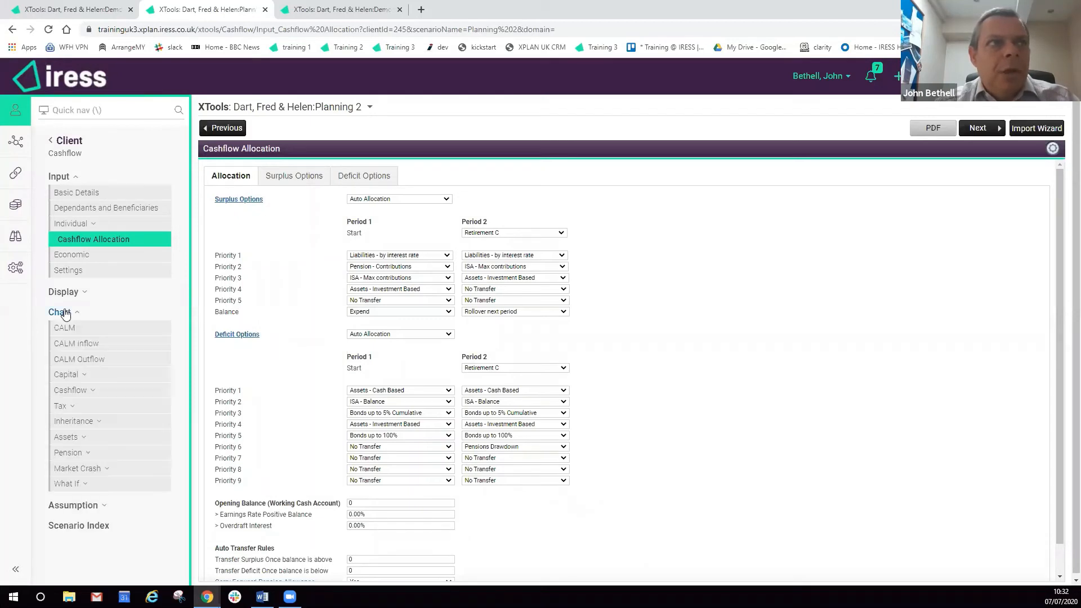
click(70, 376)
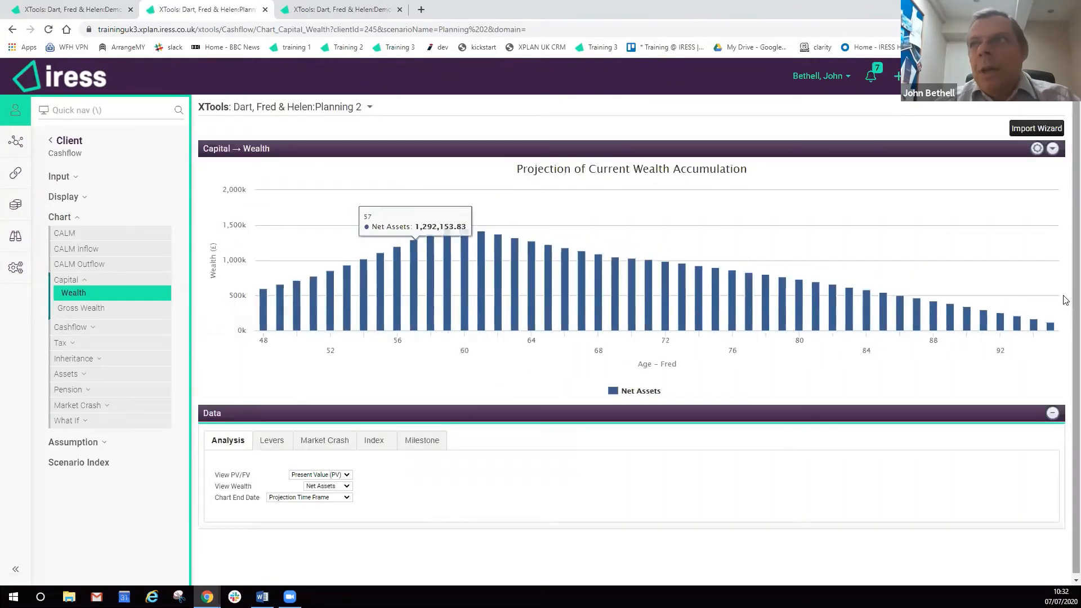
mouse_move(1050, 328)
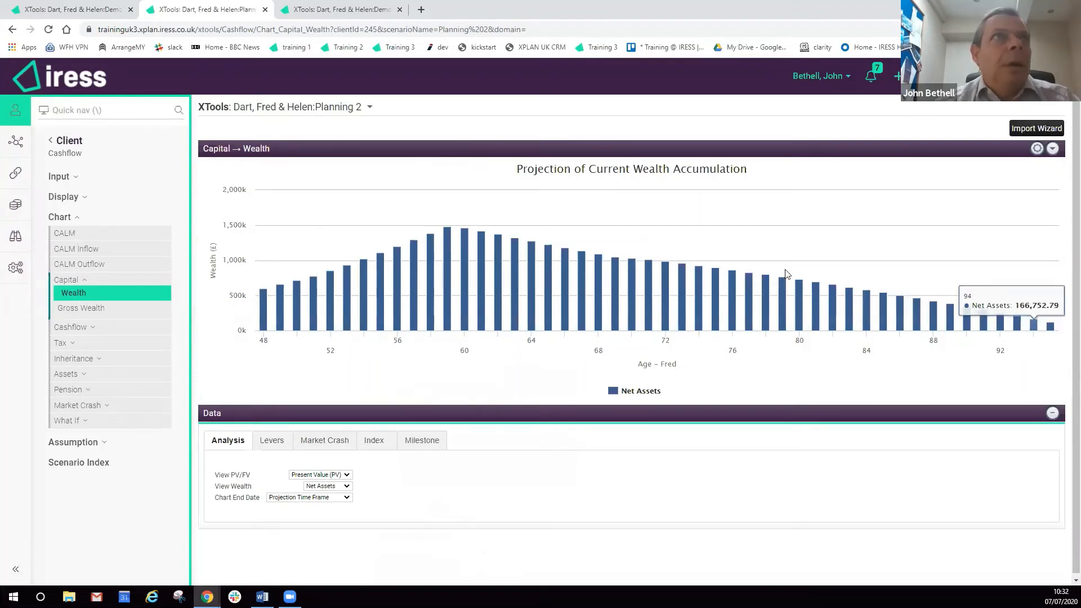
Display the Gross Wealth chart in both Planning 2 and Demo 1 and compare how their asset types are built up and drawn down.
click(87, 308)
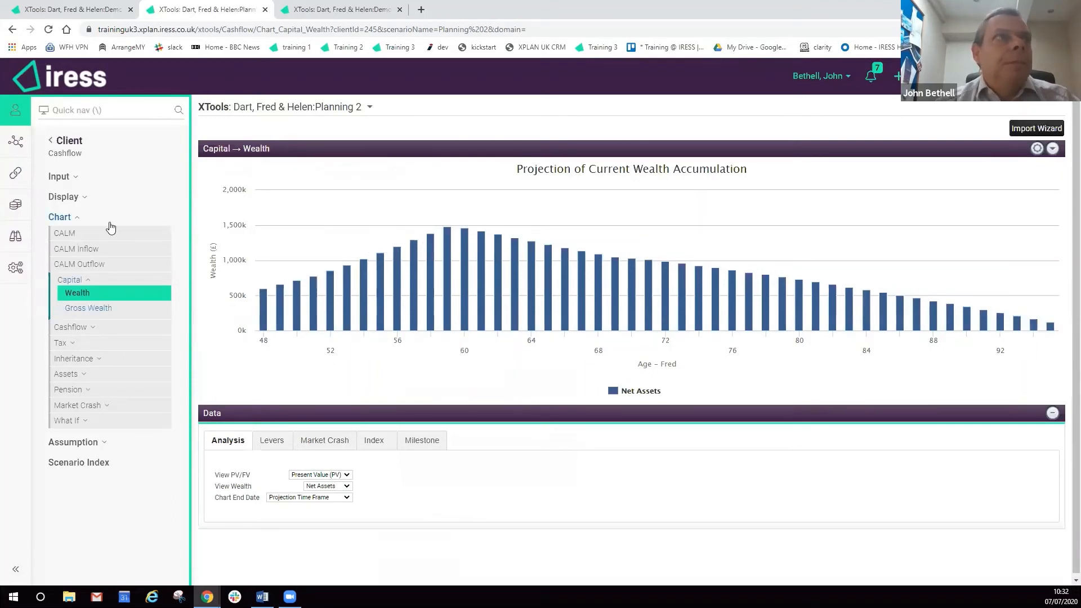
click(51, 11)
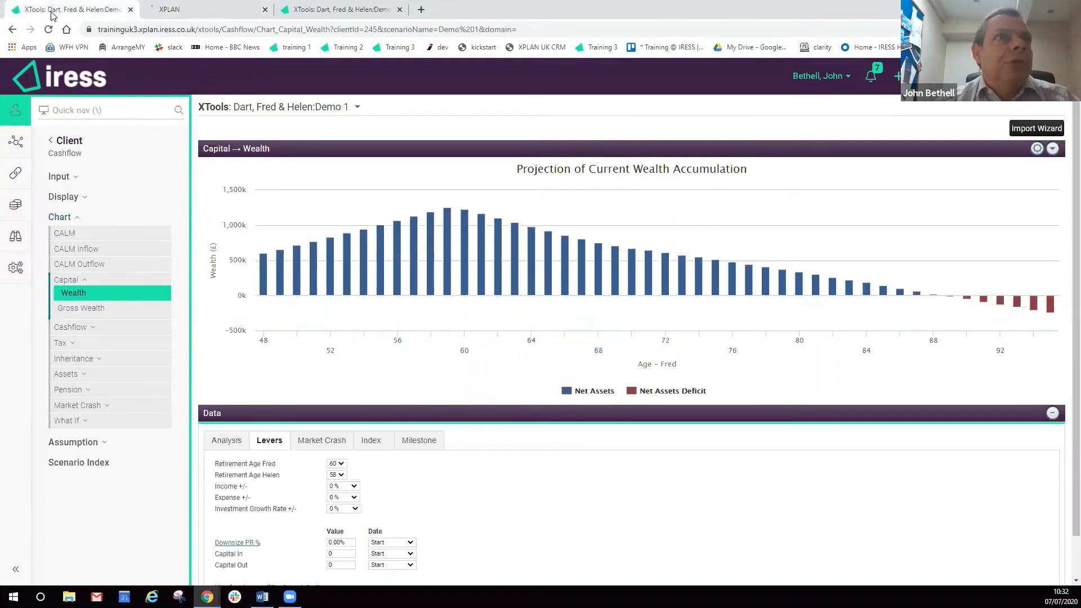
click(99, 313)
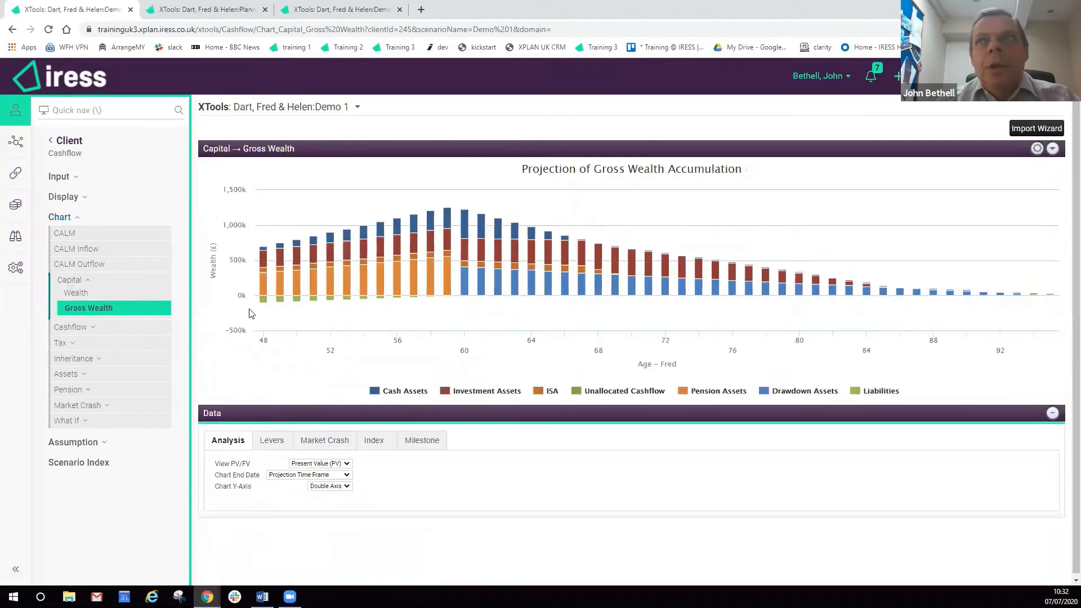
mouse_move(260, 300)
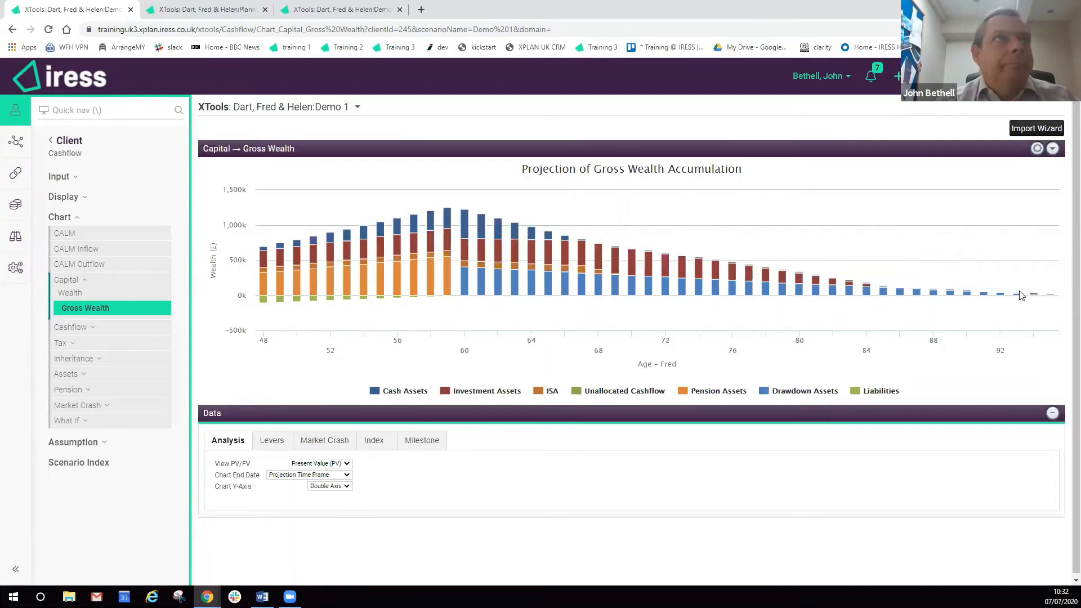
click(219, 14)
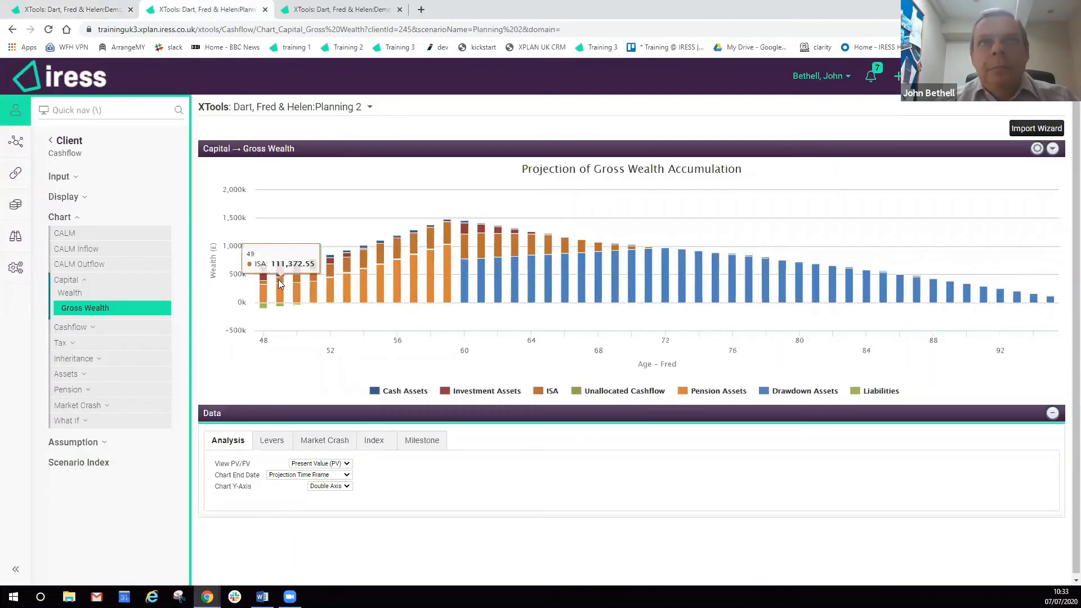
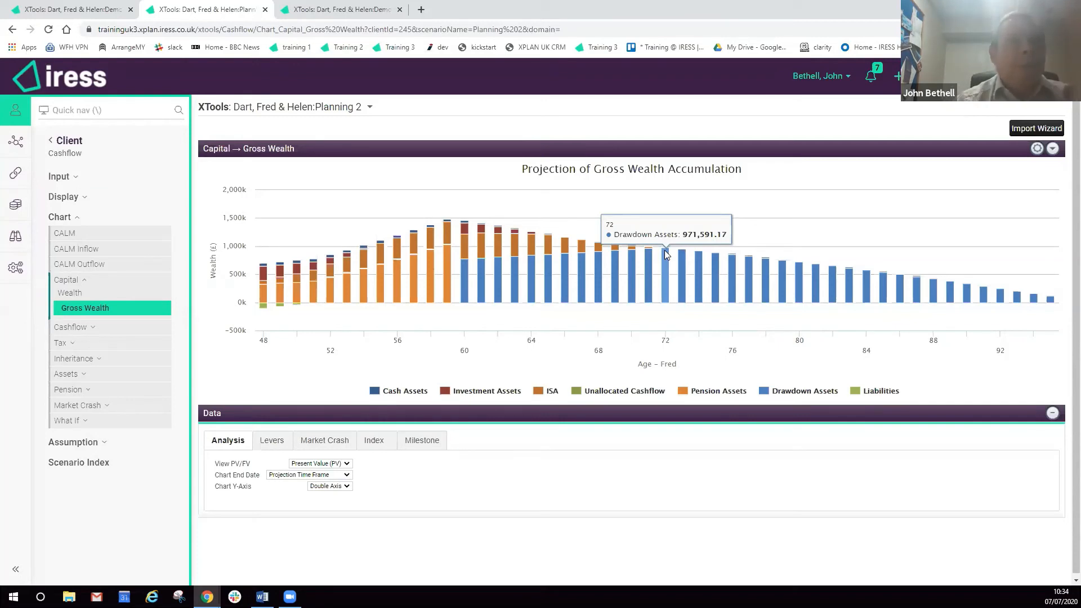
Open Planning 2 in Engage View and display the consolidated Inflow vs Outflow cashflow chart.
click(319, 106)
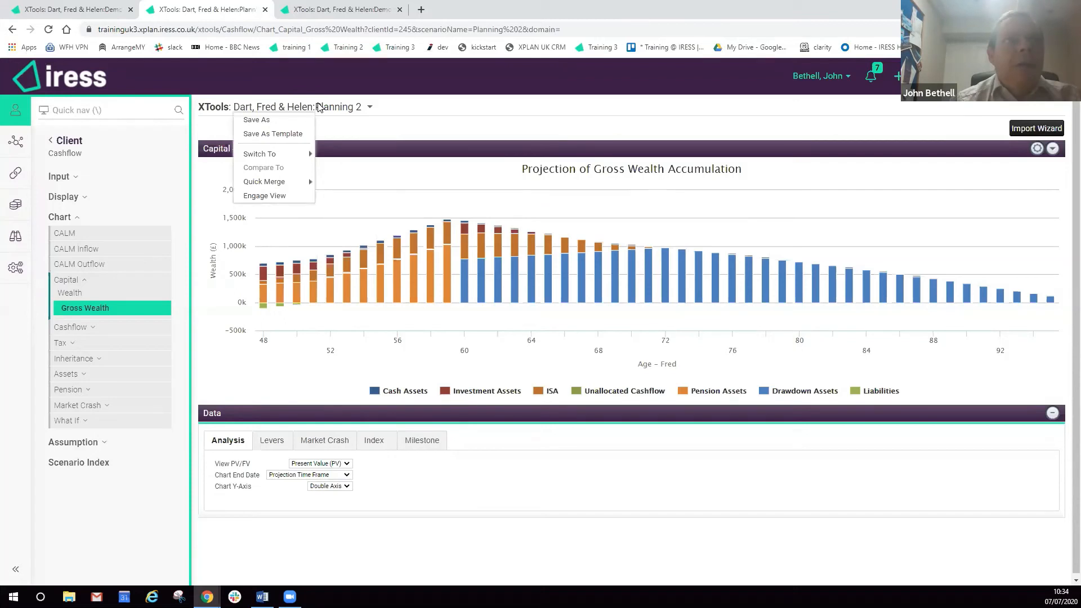
click(282, 197)
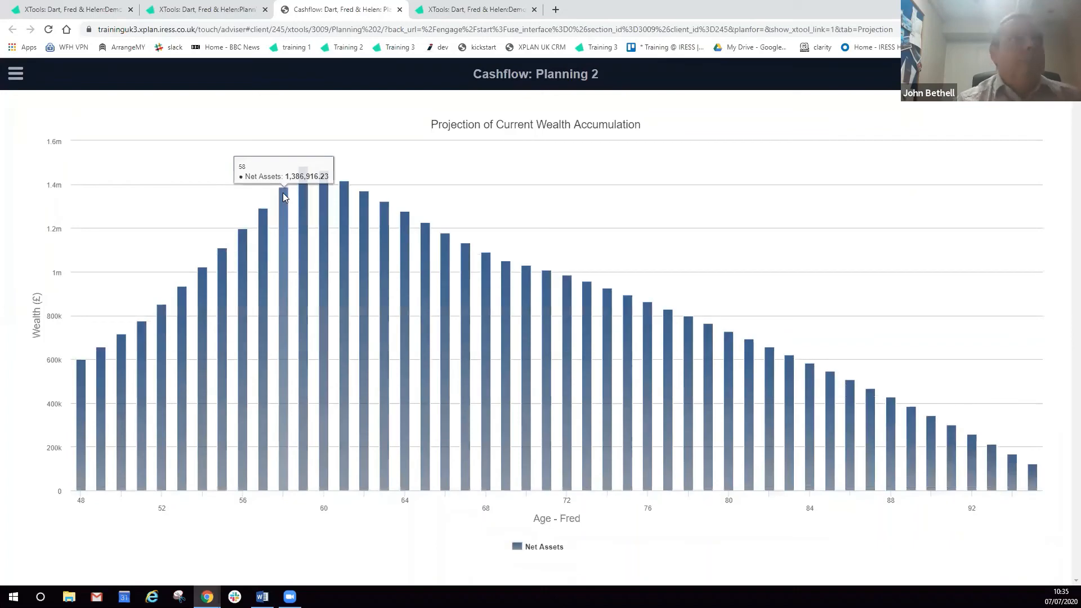
click(16, 75)
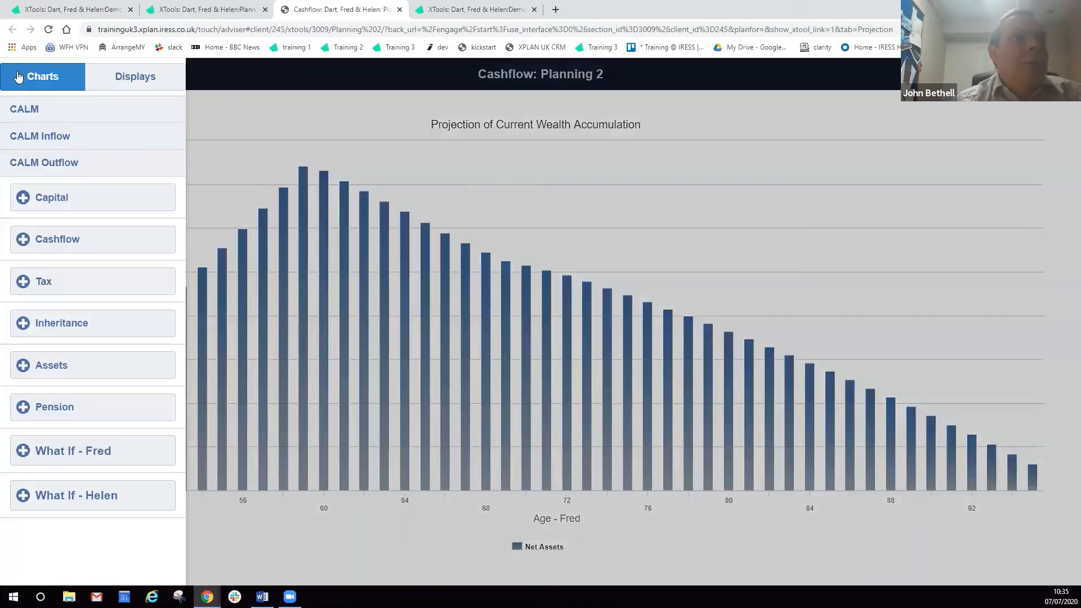
click(67, 238)
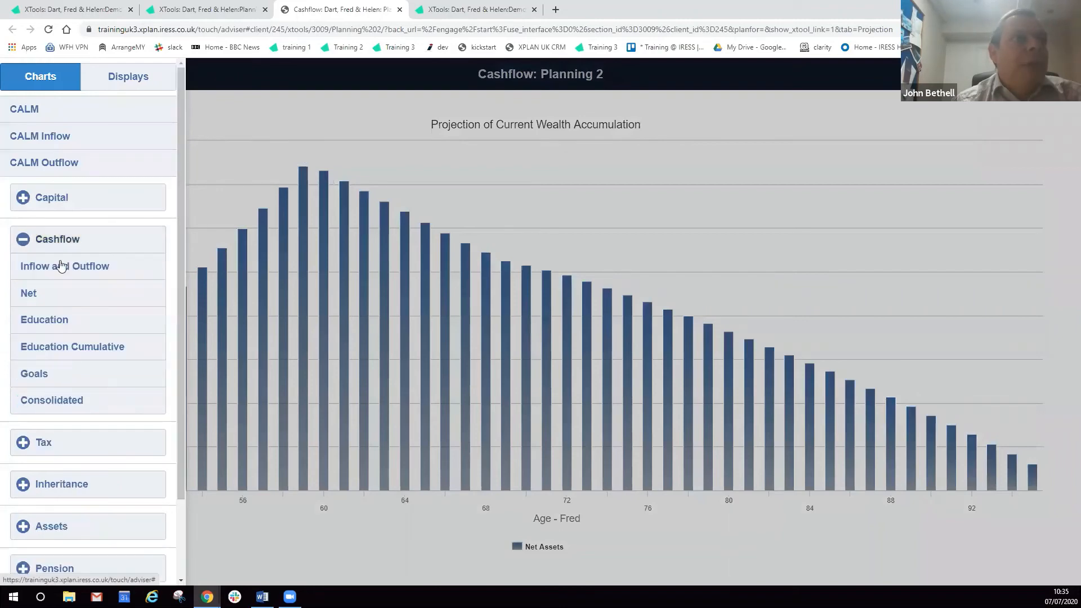
click(52, 399)
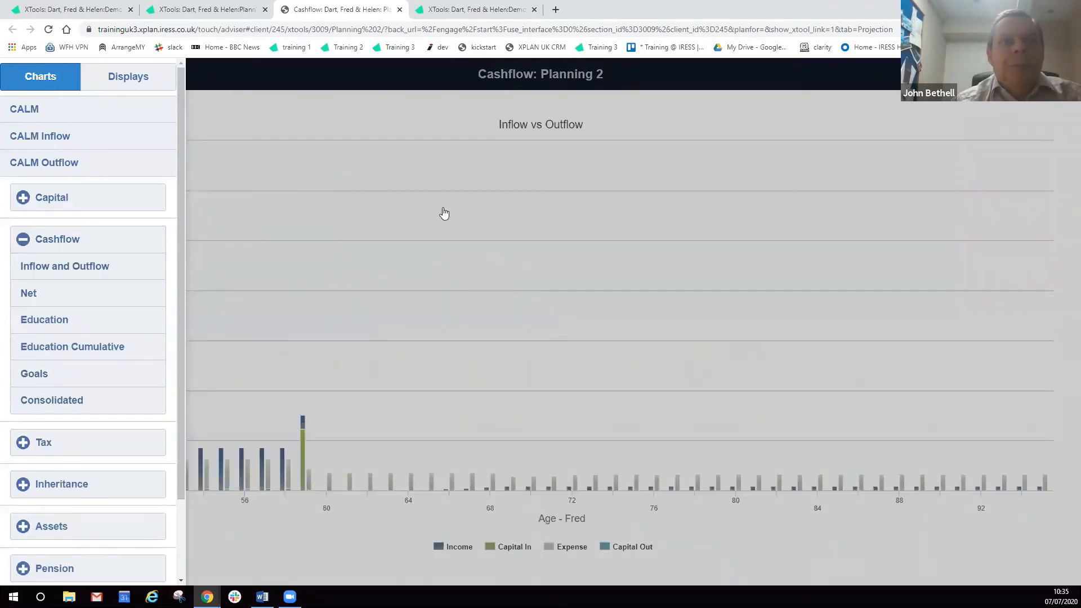
click(459, 215)
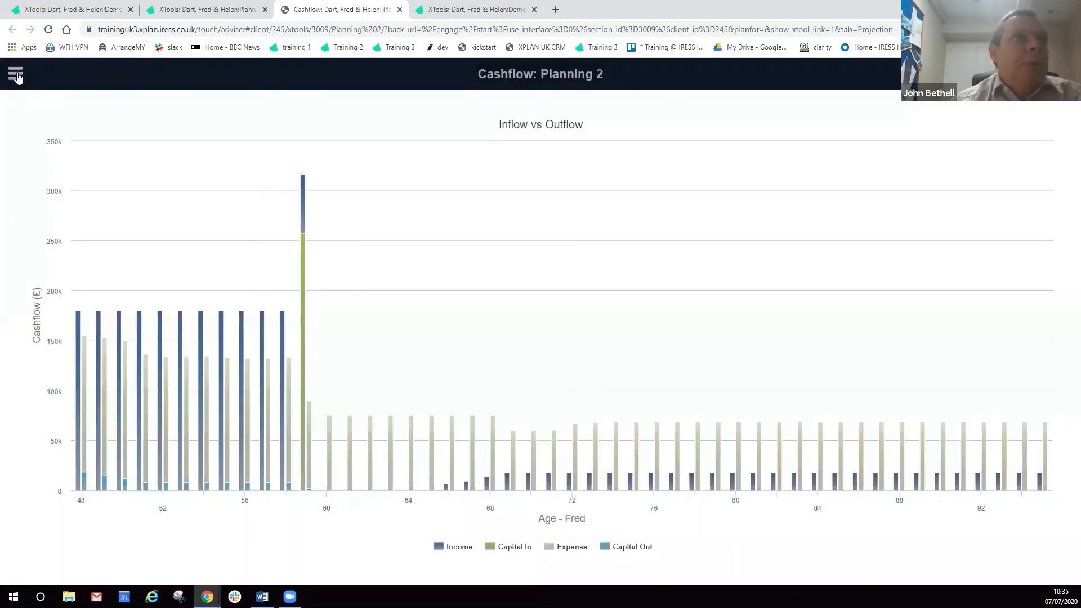
Display the Balance Sheet and review the assets, liabilities and net assets for 2020.
click(15, 73)
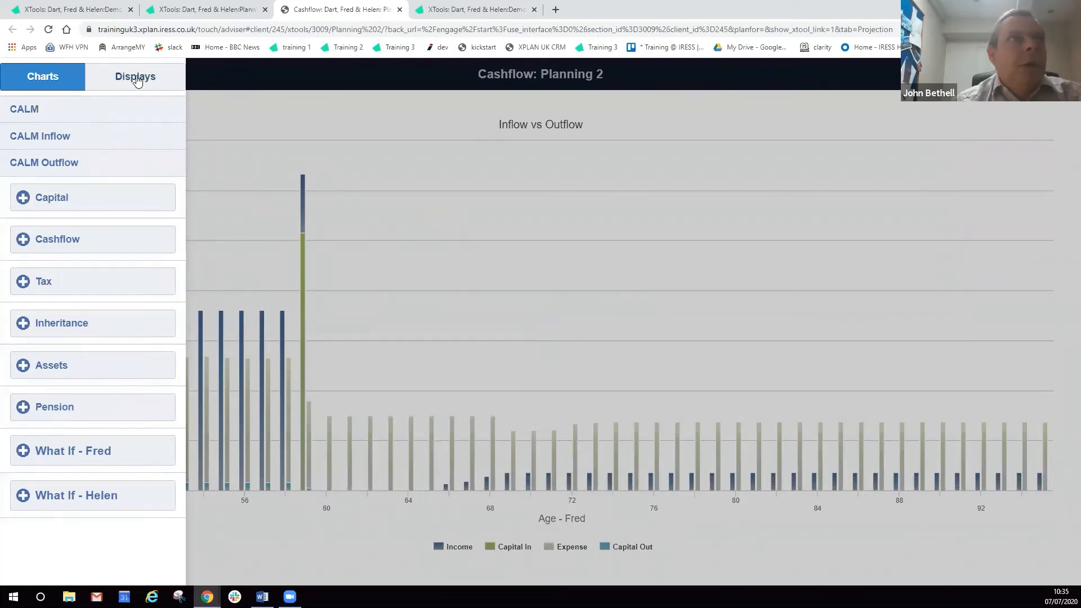
click(137, 79)
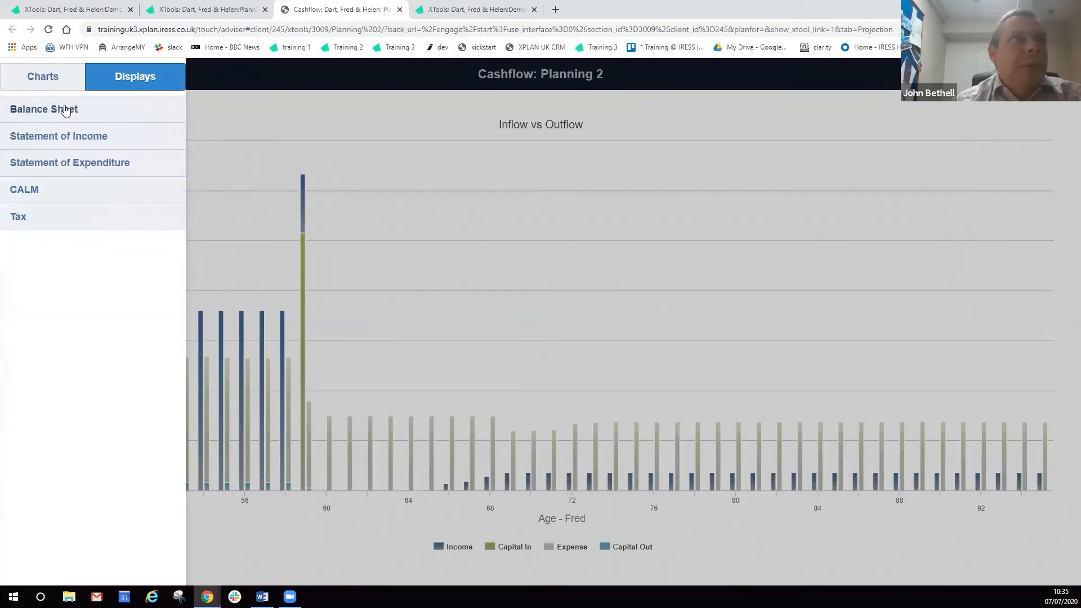
click(65, 110)
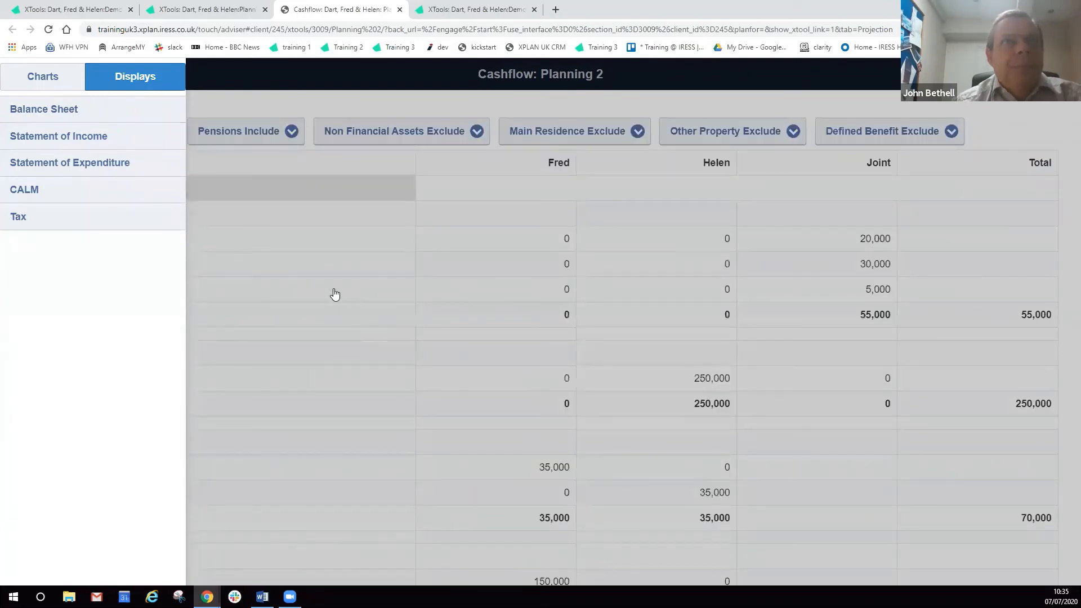
click(334, 294)
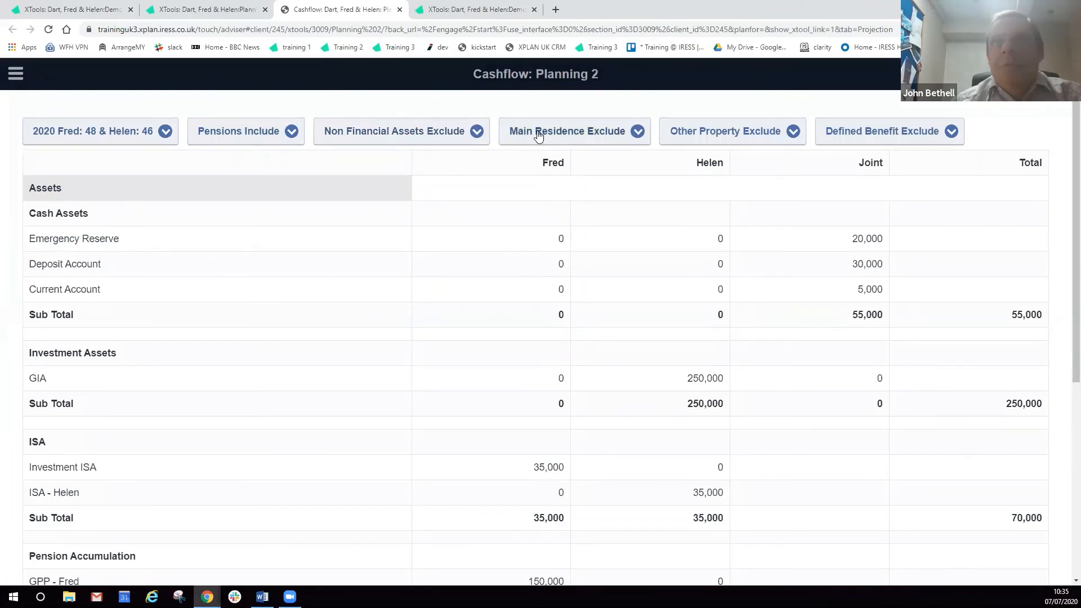
scroll(642, 187, down, 3)
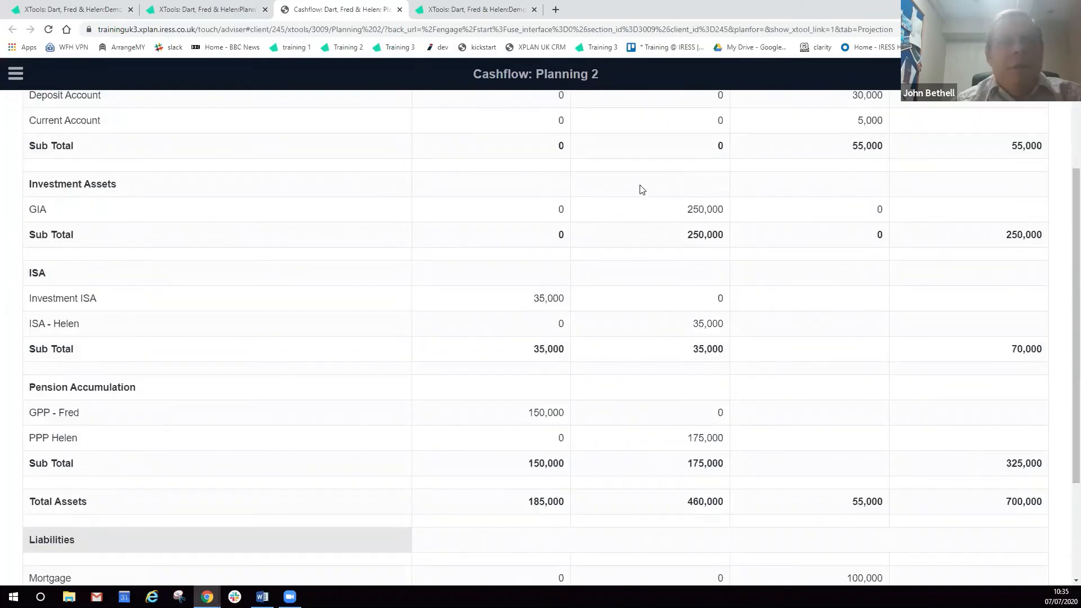
scroll(642, 189, down, 3)
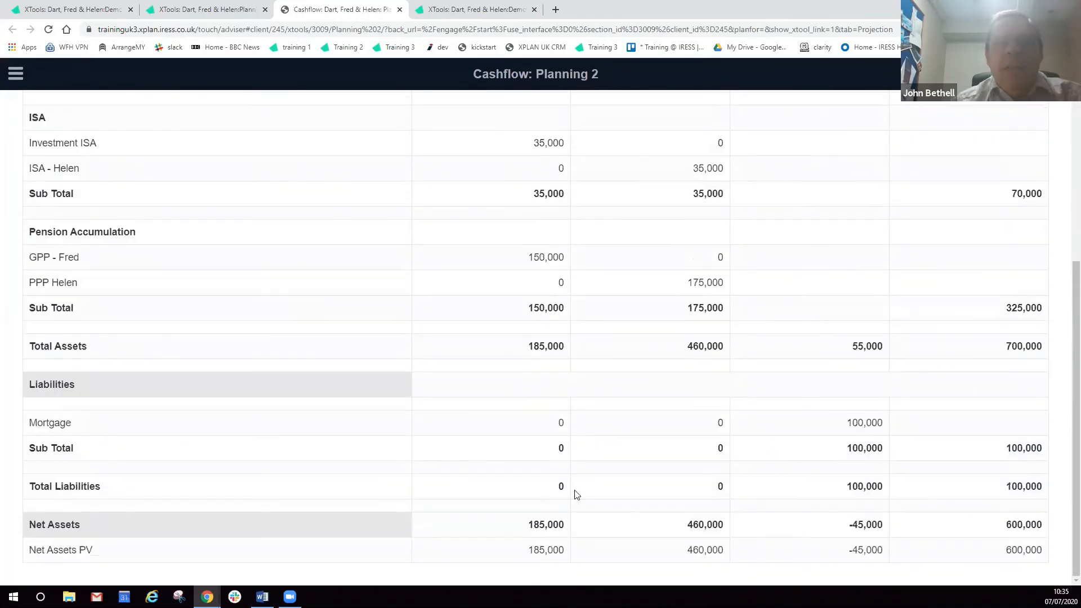
scroll(623, 381, up, 6)
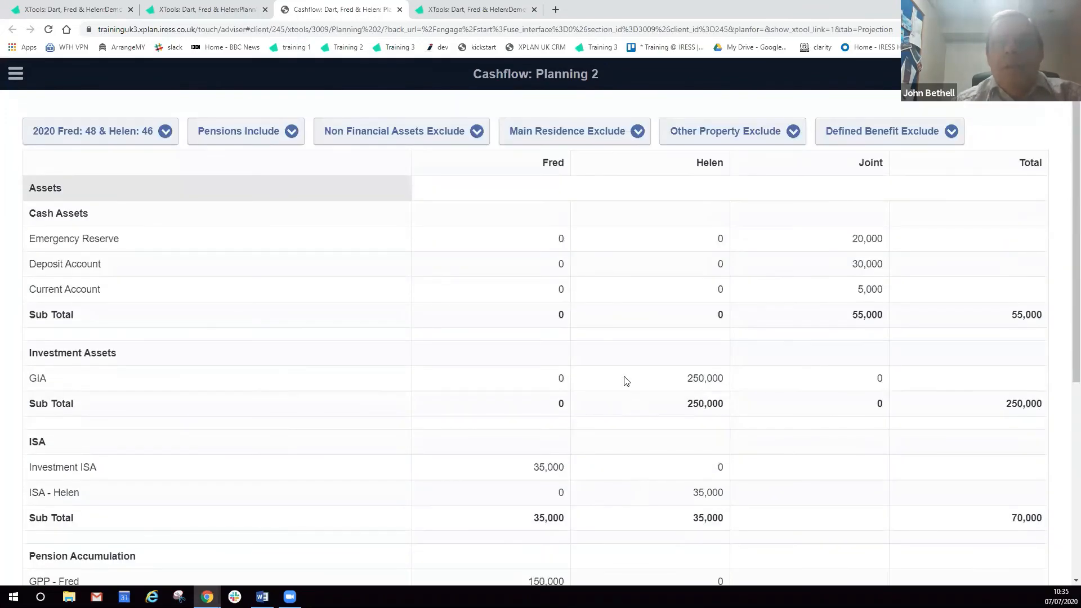
Display the Statement of Income for 2020 and check which projection years it can be viewed for.
click(16, 74)
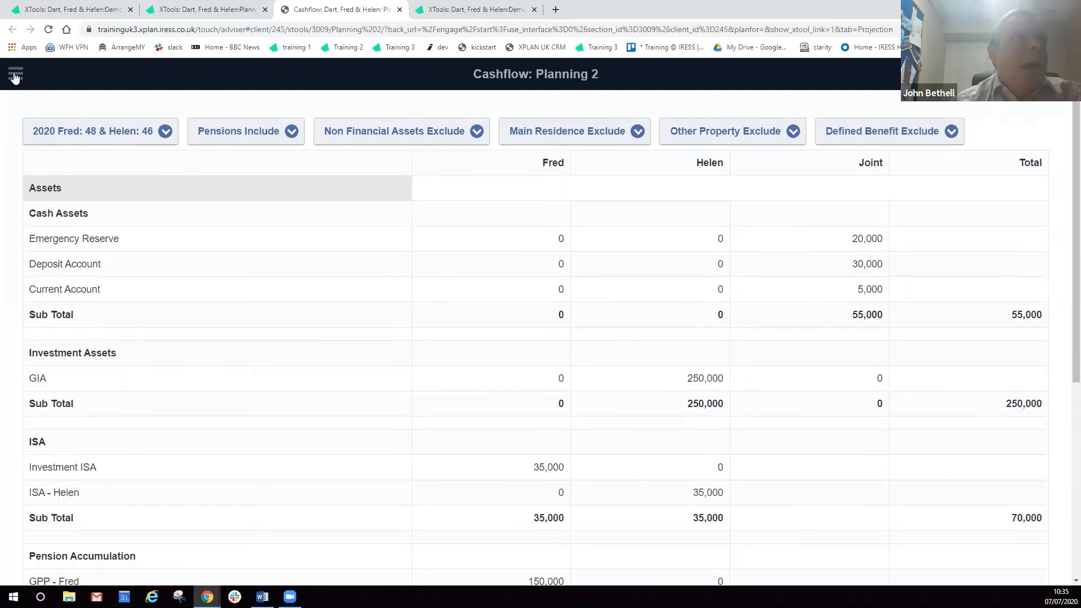
click(137, 79)
click(51, 136)
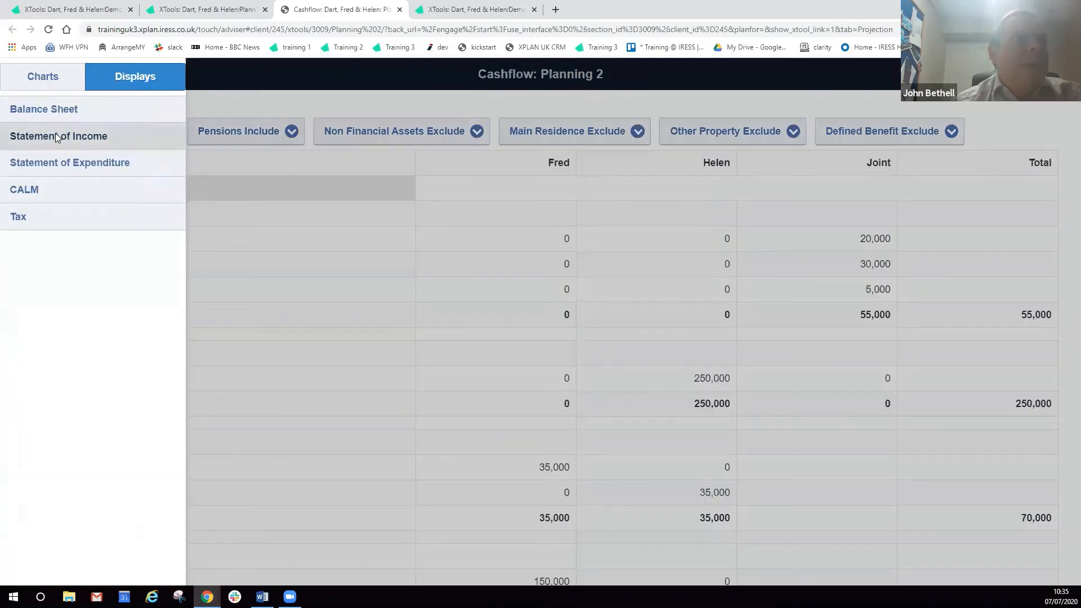
click(349, 285)
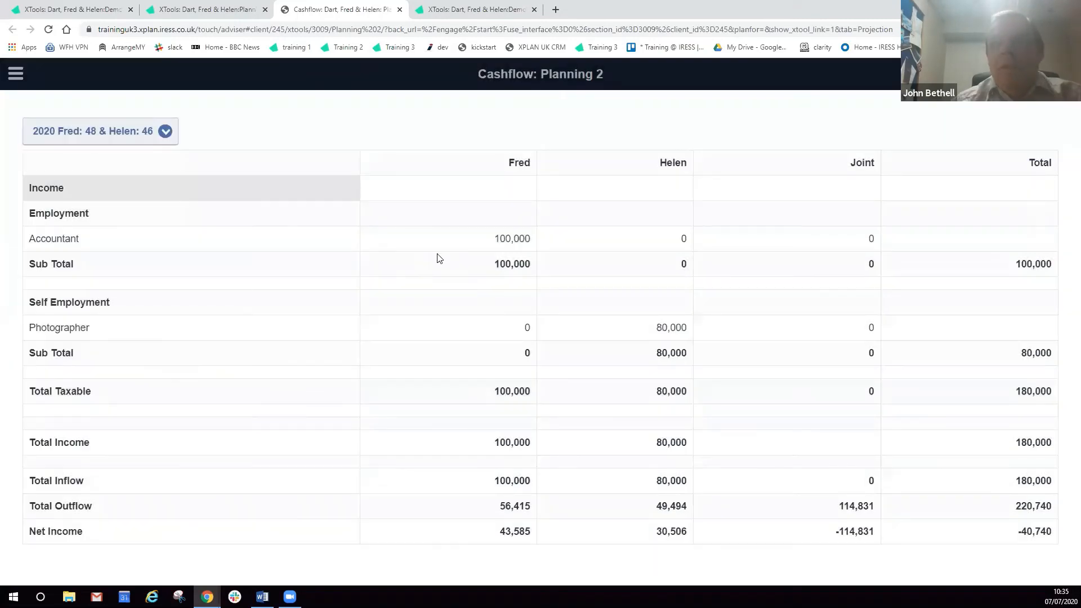
click(101, 133)
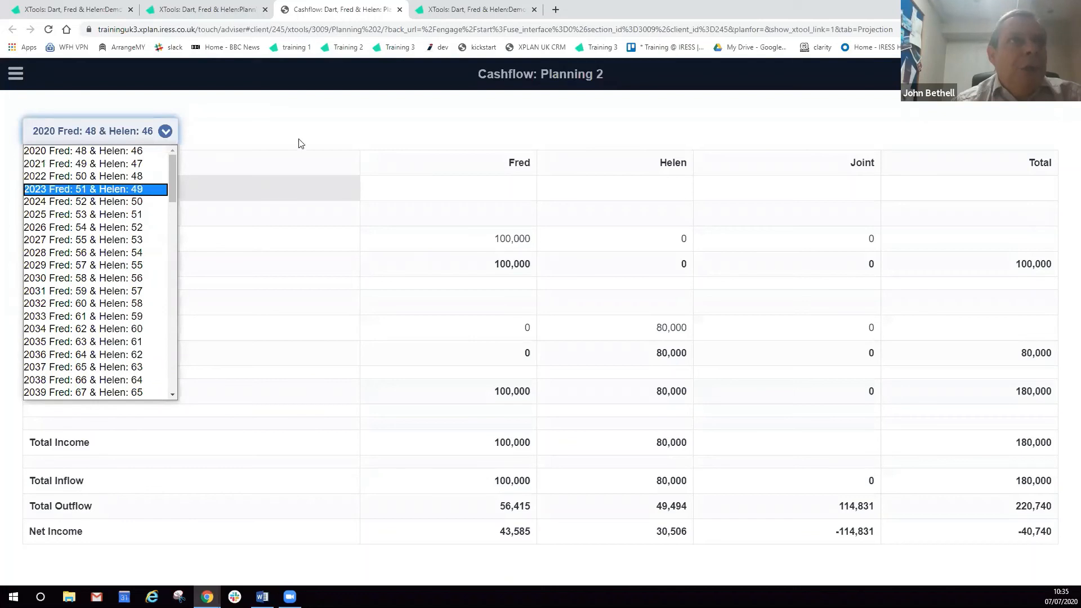
click(302, 144)
Display the Statement of Expenditure and review the expenses, tax and capital outflow for 2020.
click(14, 75)
click(143, 81)
click(104, 166)
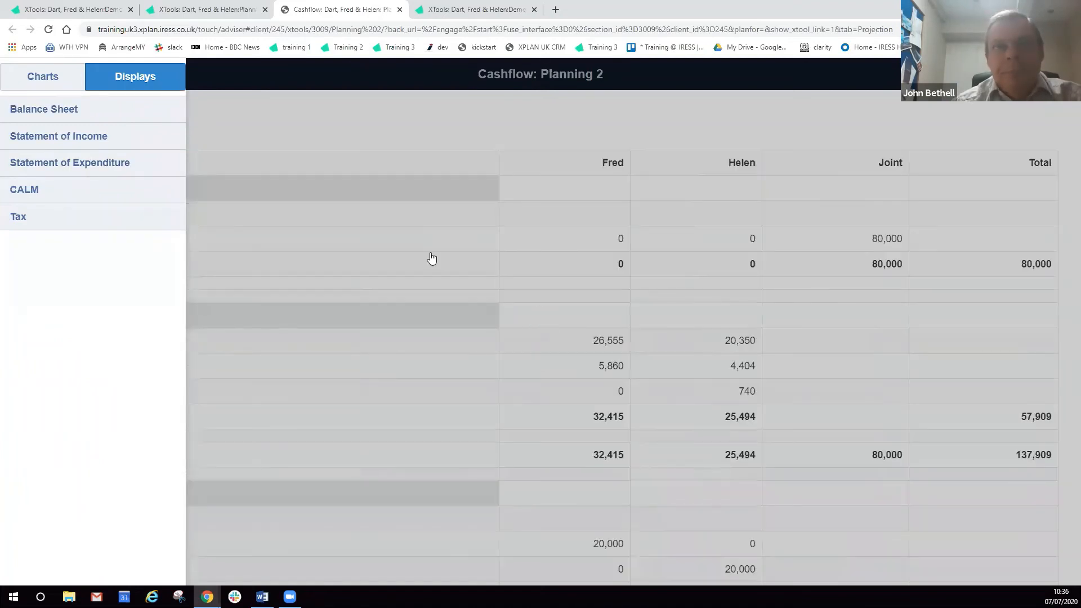
click(431, 257)
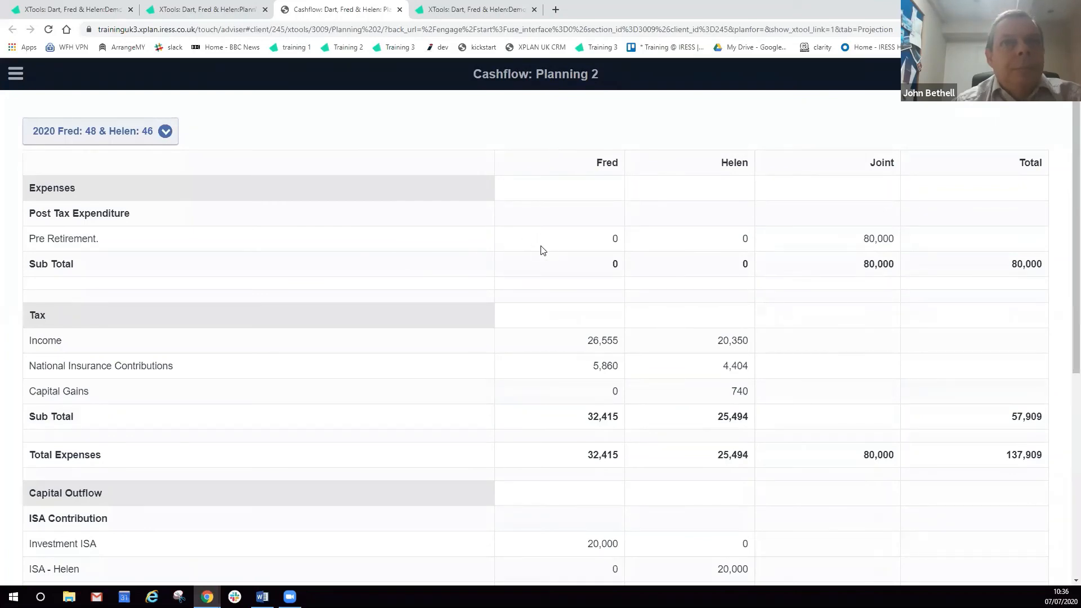
scroll(544, 251, down, 6)
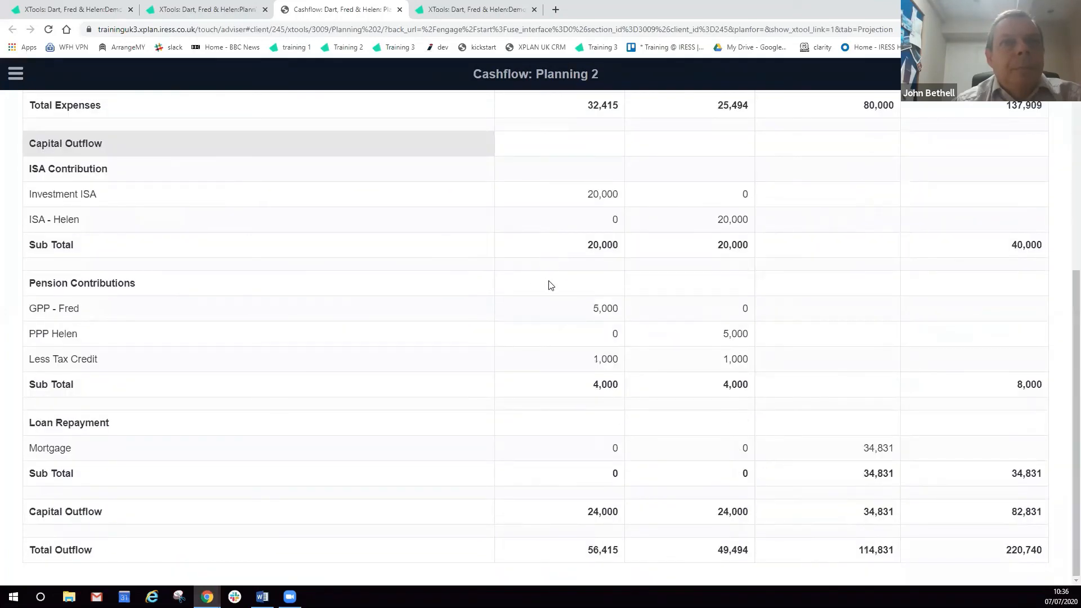
scroll(551, 283, up, 6)
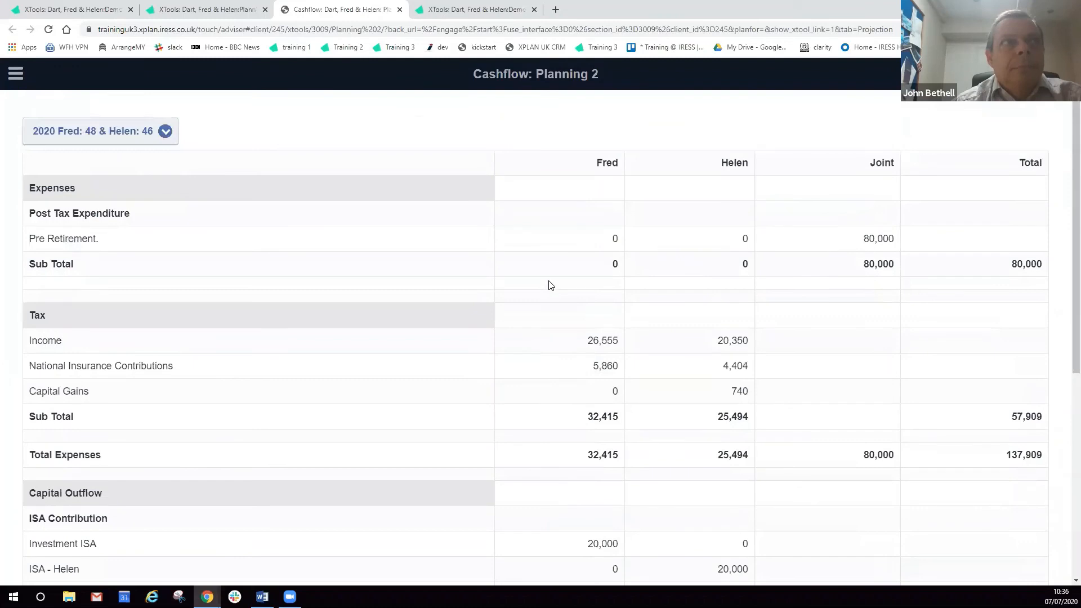
Display the CALM table for periods 1 to 5 to review cashflow and net assets.
click(16, 77)
click(125, 82)
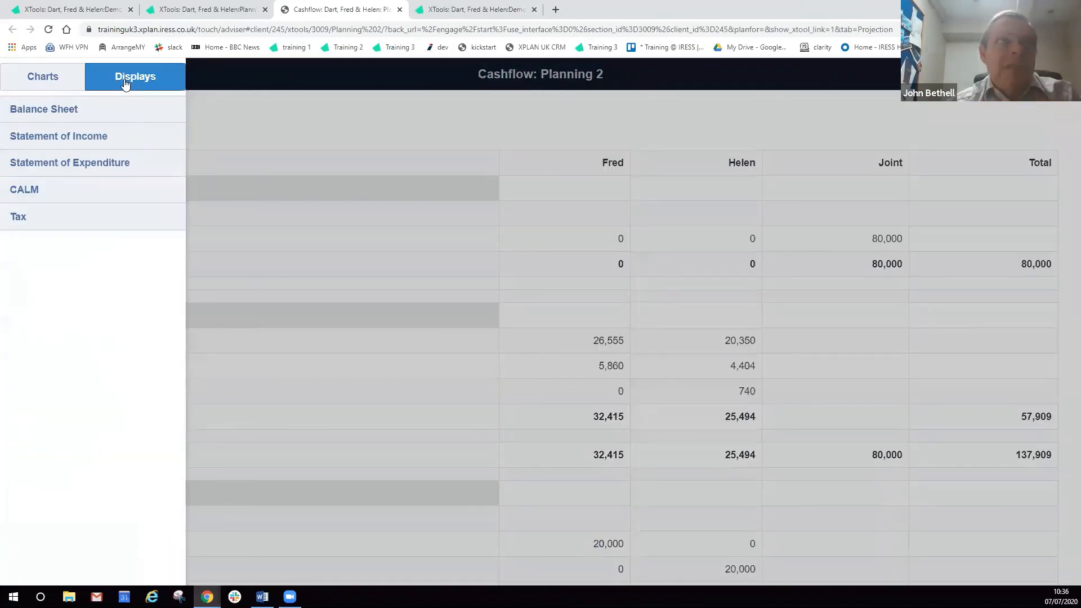
click(35, 191)
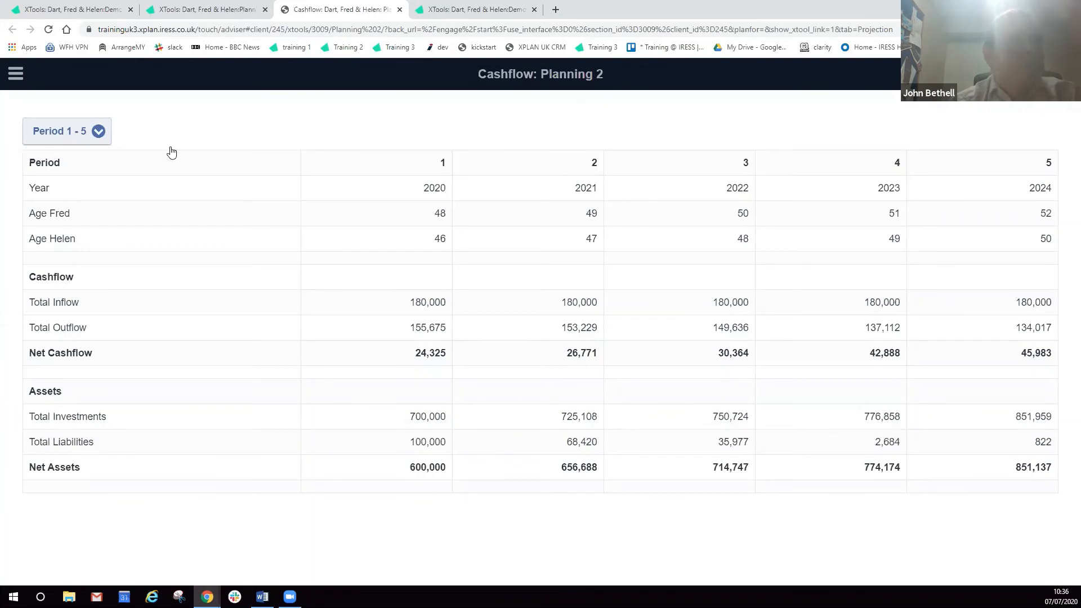
Check the other available displays and show the What If death chart for the first client.
click(17, 74)
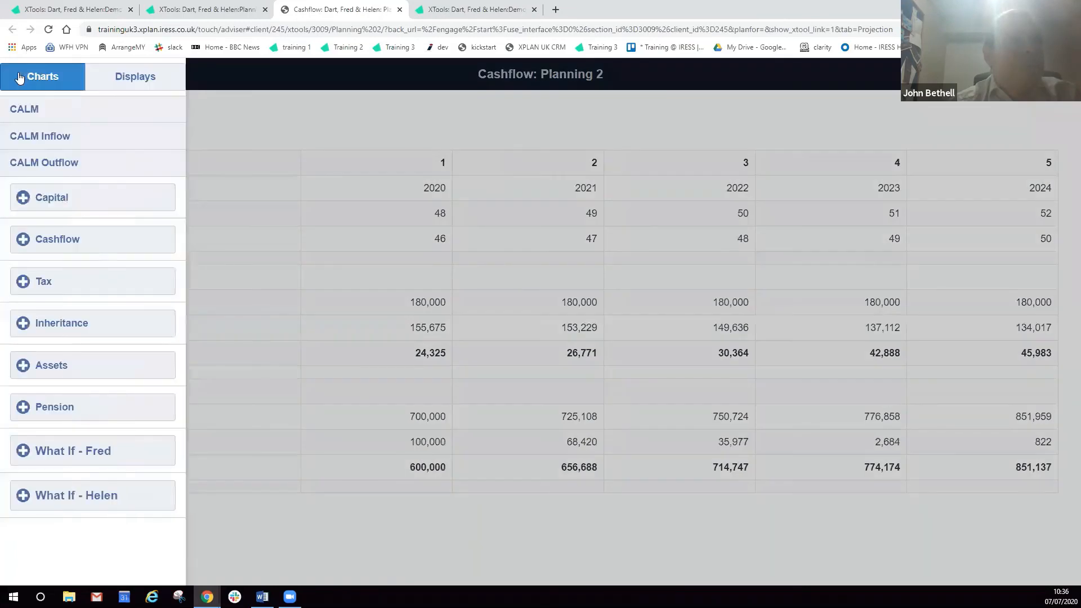
click(117, 77)
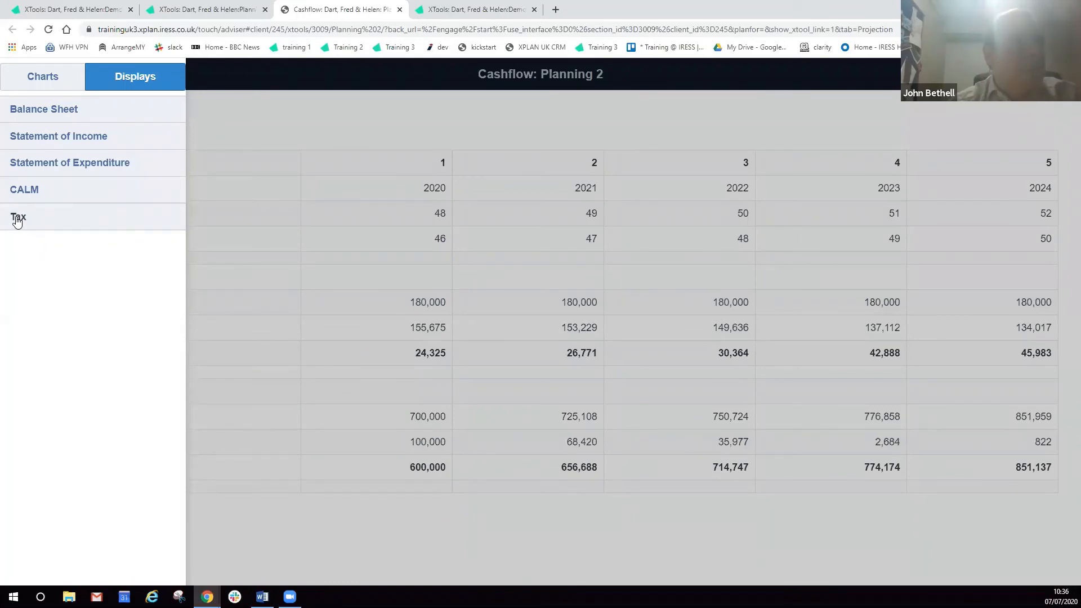
click(44, 76)
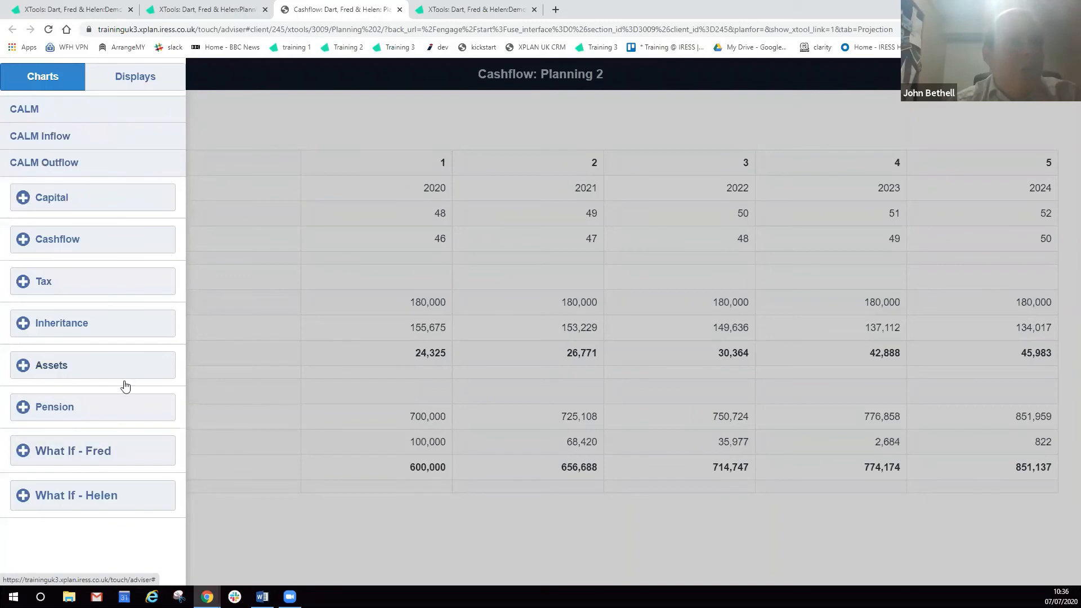
click(87, 451)
scroll(136, 394, down, 3)
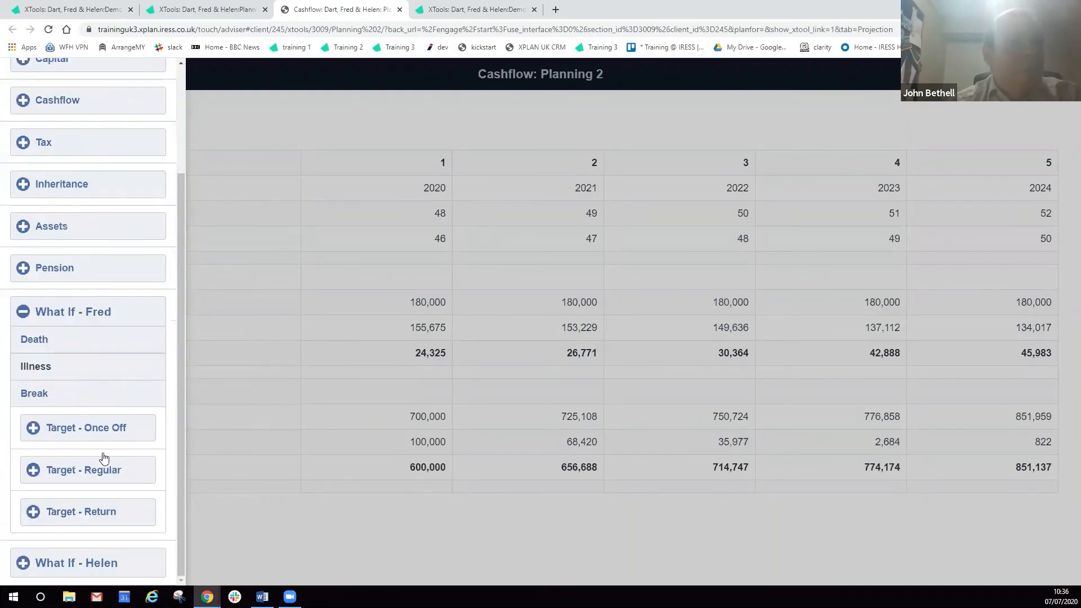
click(45, 340)
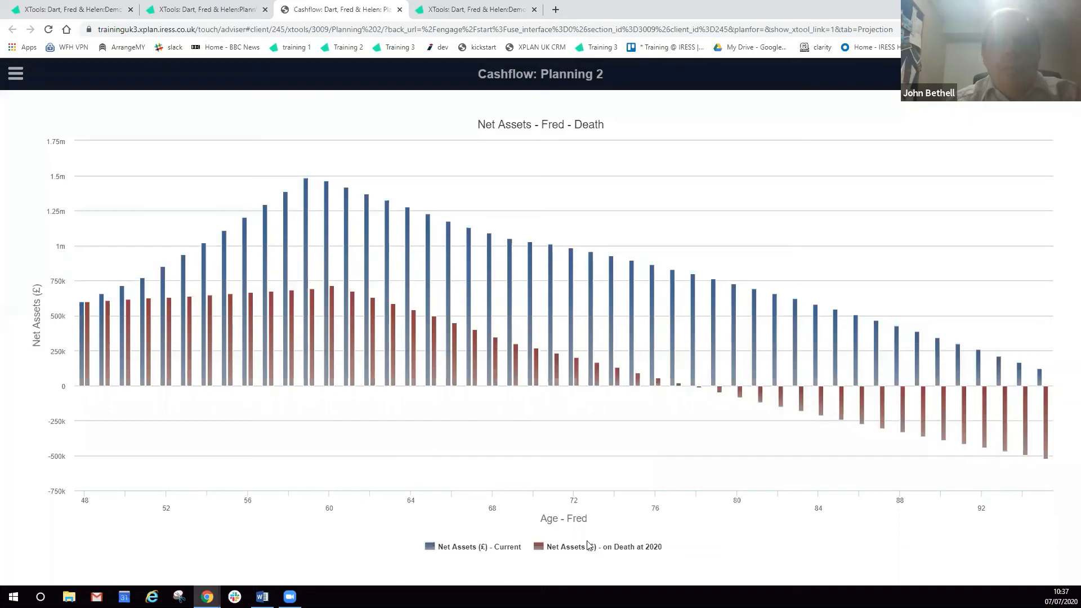
Hide and restore the on Death at 2020 net assets series to compare it with the current projection.
click(587, 547)
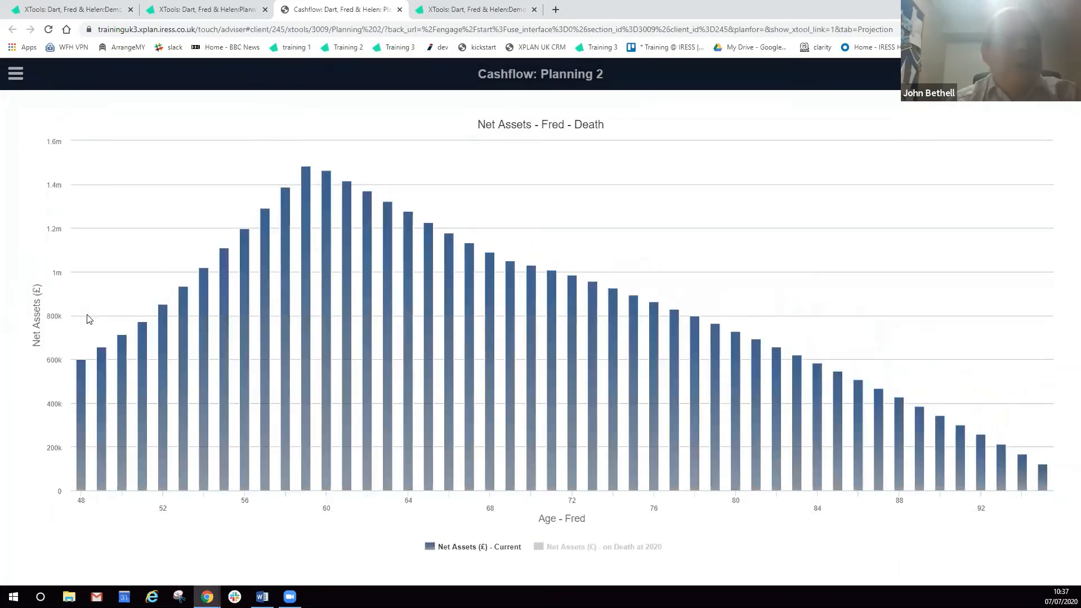
click(630, 548)
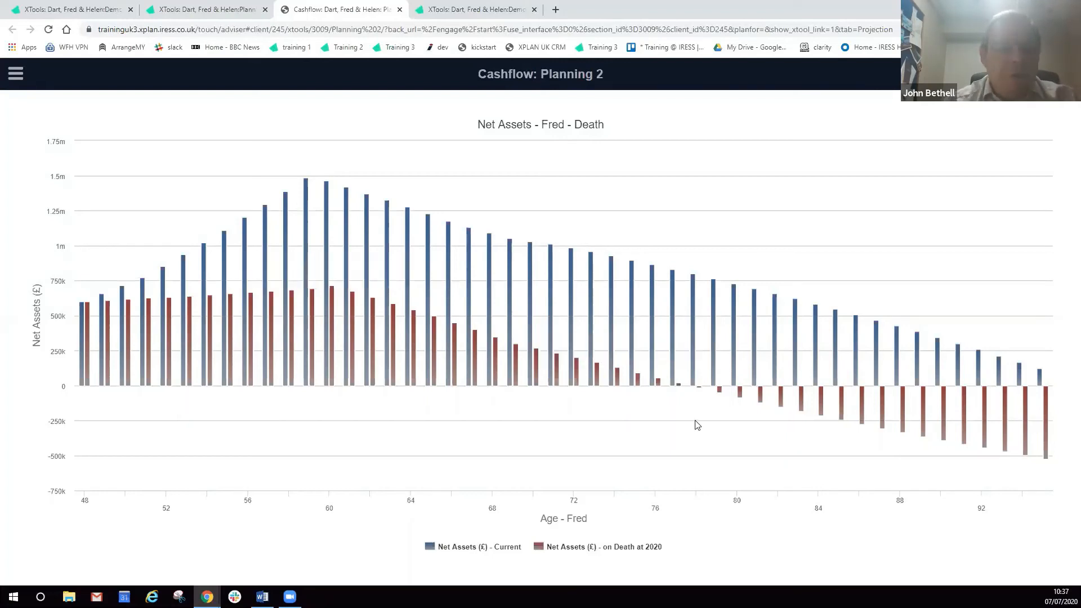
mouse_move(676, 407)
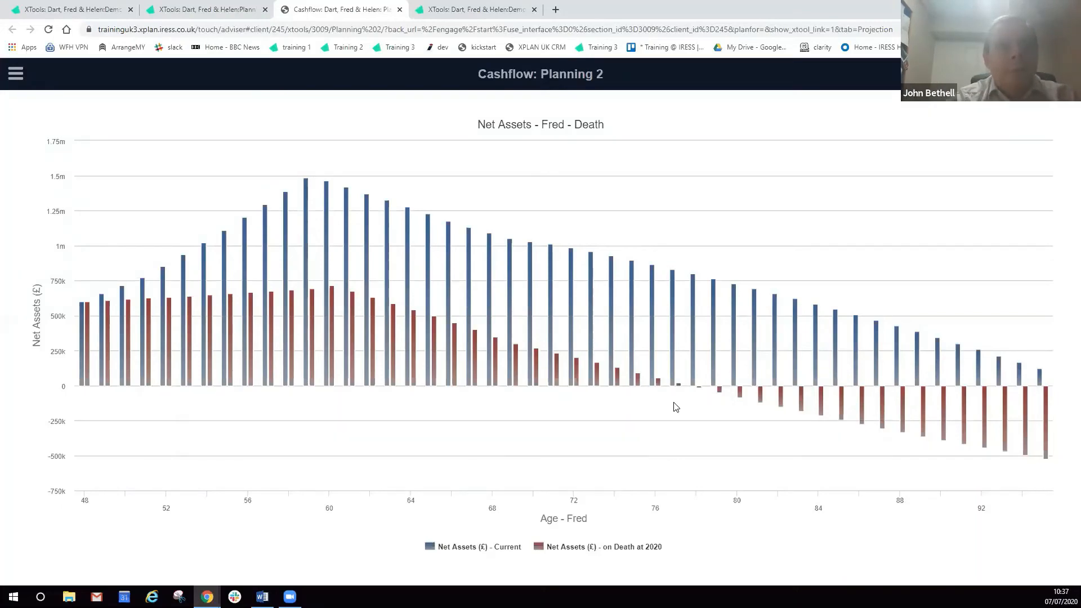
Display the Capital Wealth chart for the Planning 2 scenario.
click(15, 77)
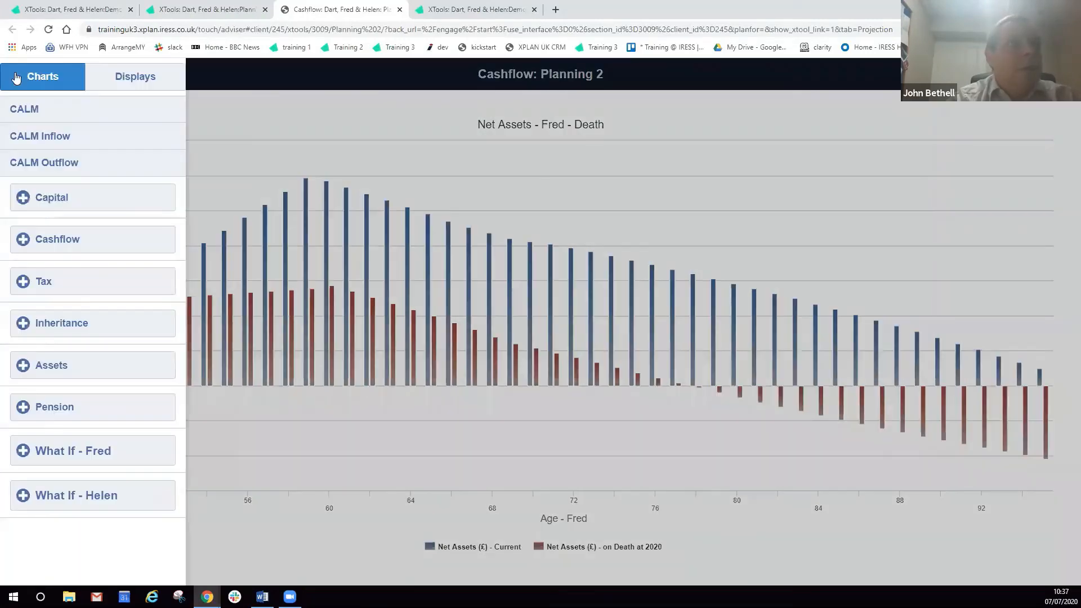
click(62, 201)
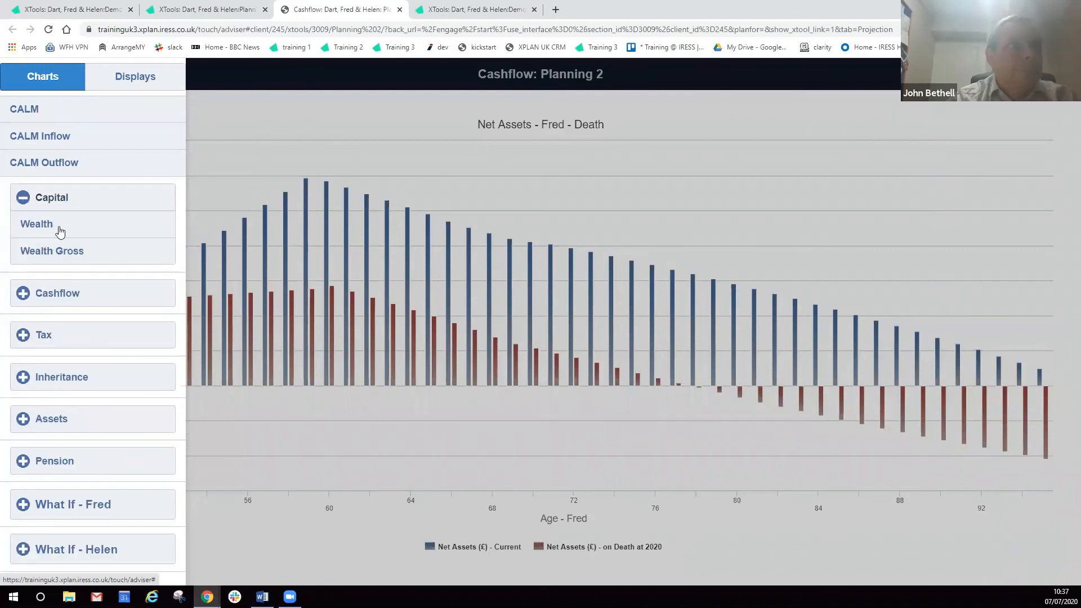
click(44, 224)
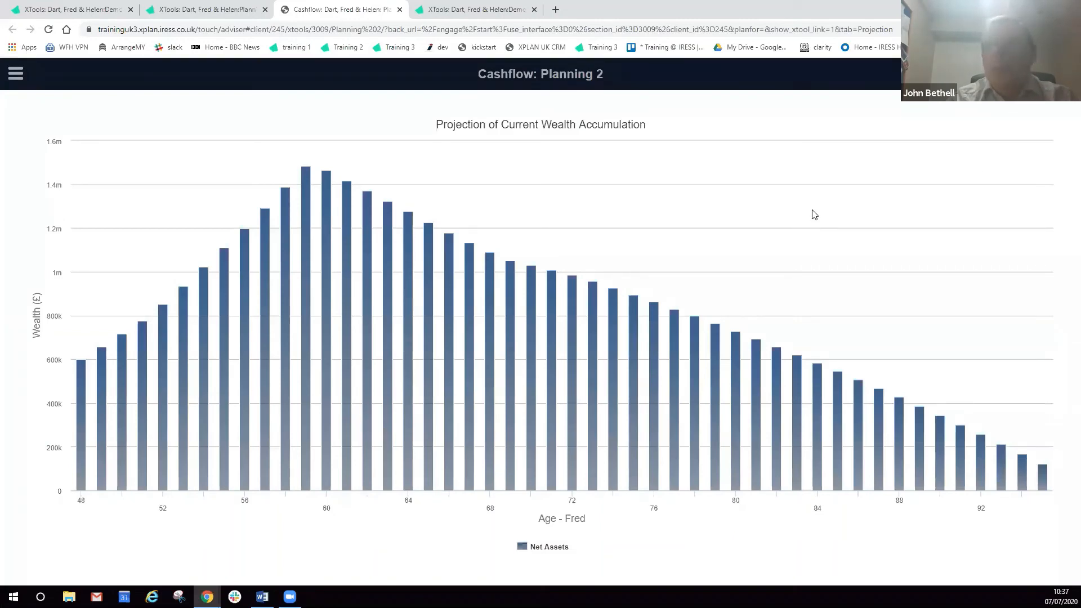
Set the client's retirement age to 56 and view the effect on the full wealth projection.
click(1064, 74)
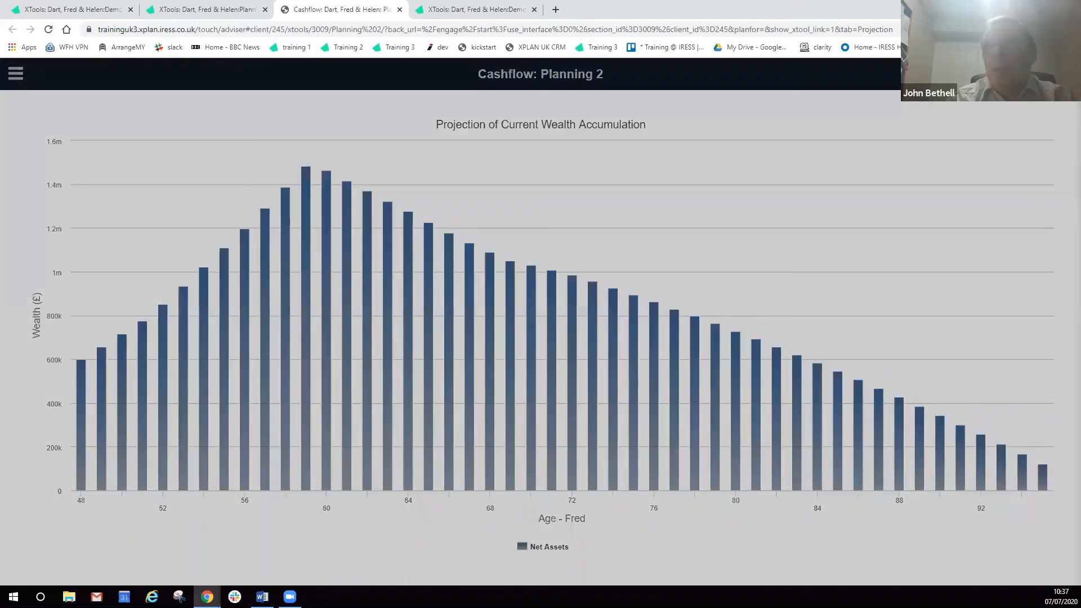
click(1008, 131)
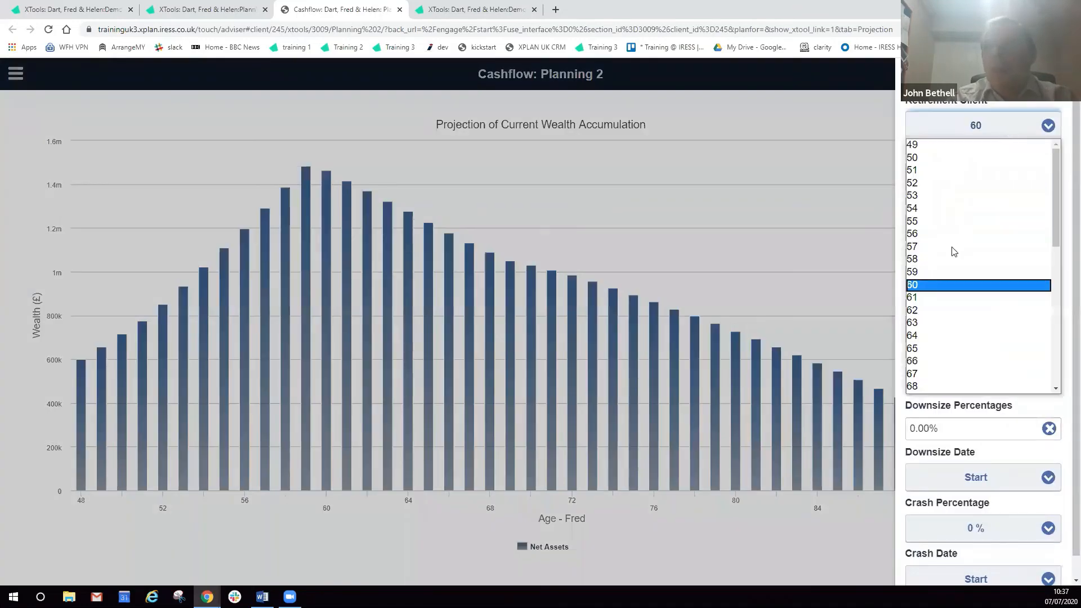
click(933, 234)
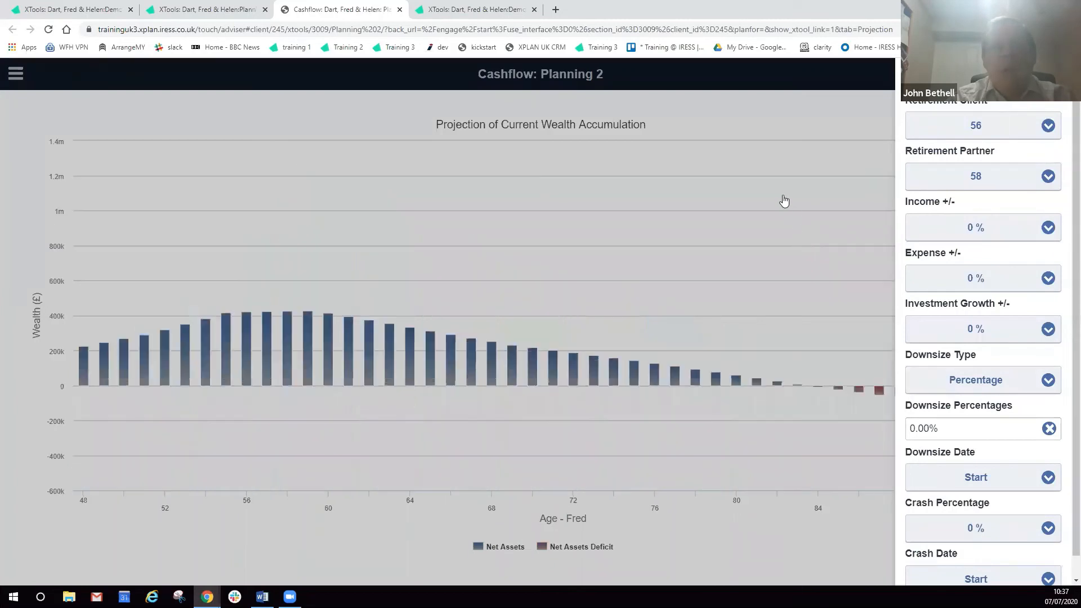
click(846, 443)
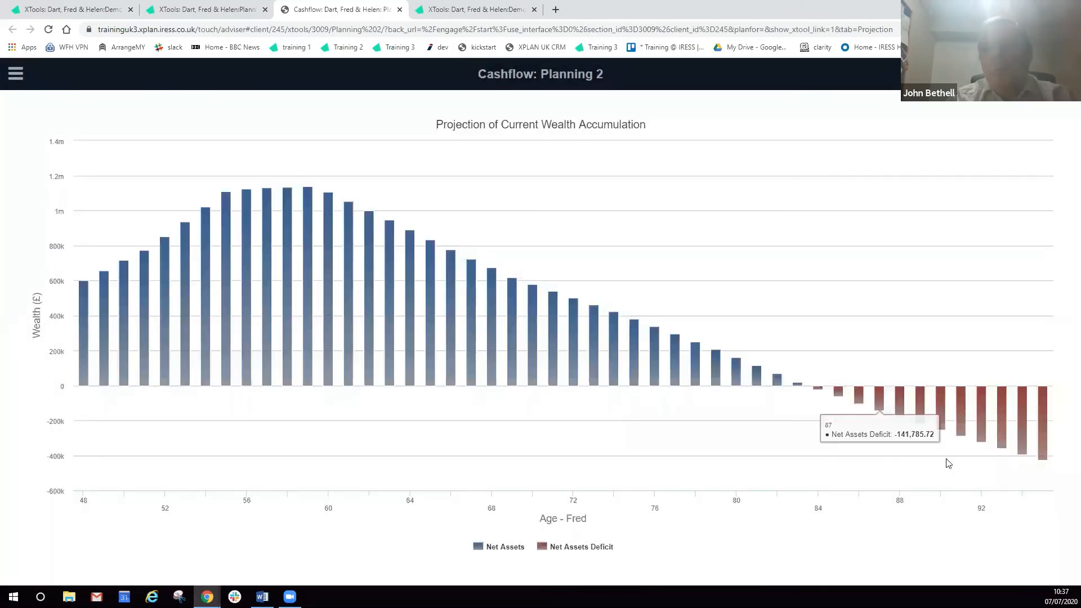
Model a 50% property downsize at the client's retirement (Retirement C) and view the updated wealth projection.
click(1065, 74)
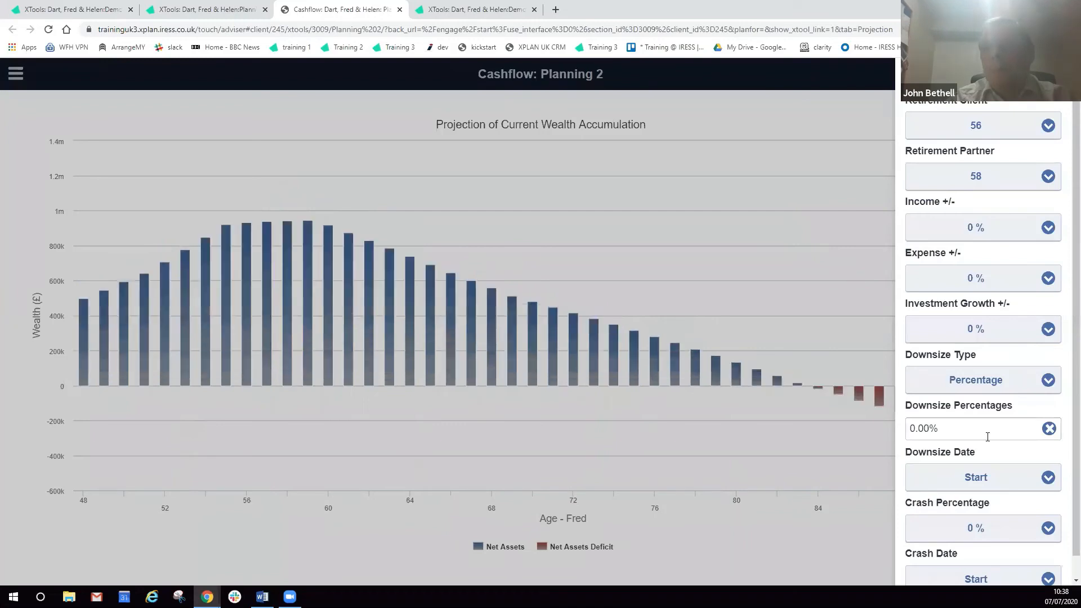
key(BackSpace)
key(BackSpace)
key(BackSpace)
key(BackSpace)
key(BackSpace)
text(50)
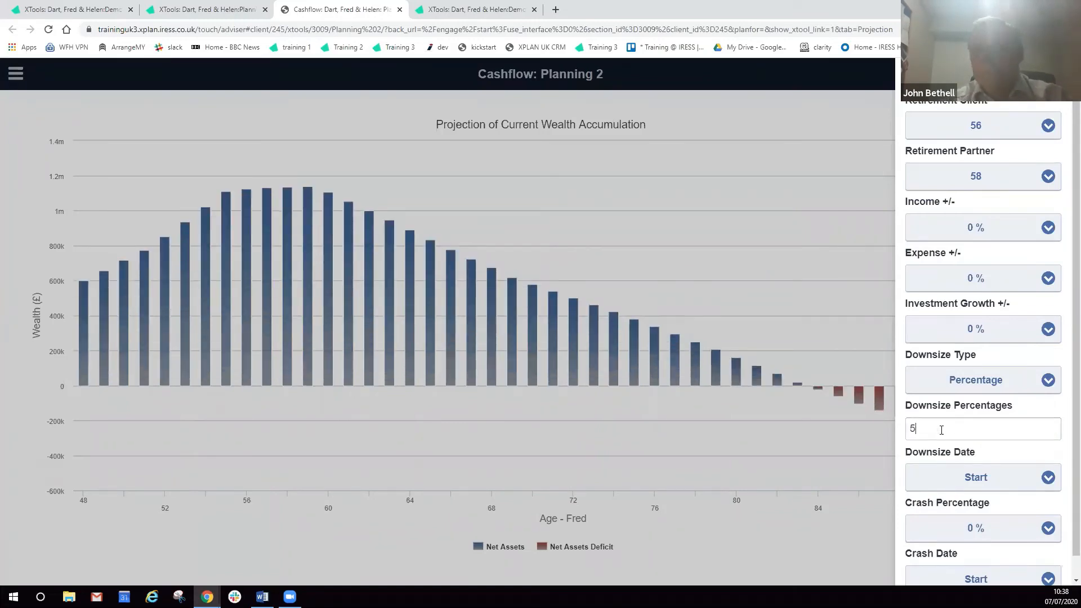
click(952, 480)
click(957, 228)
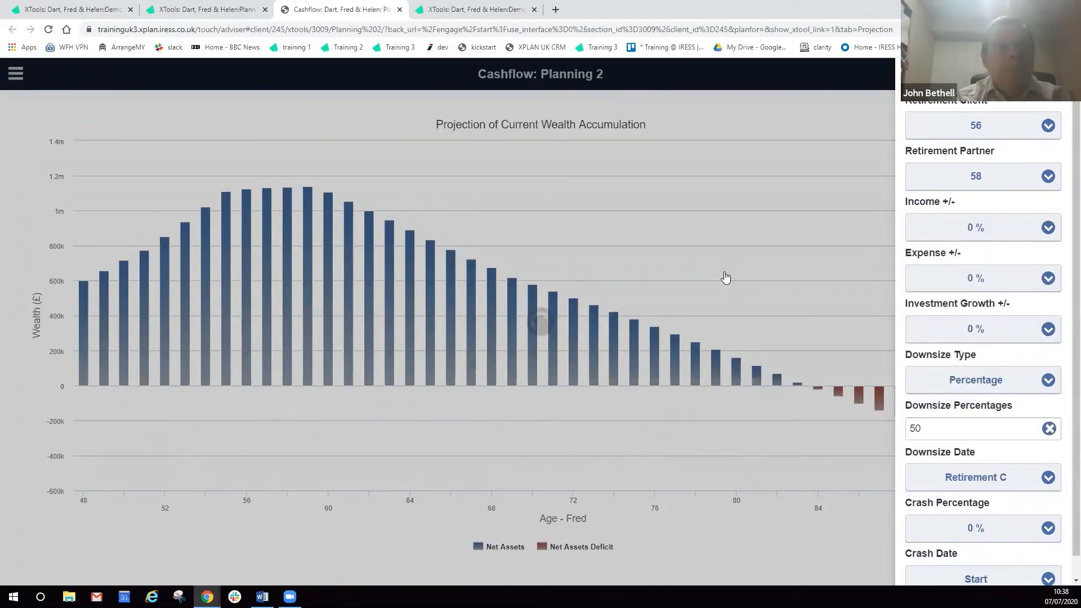
click(700, 190)
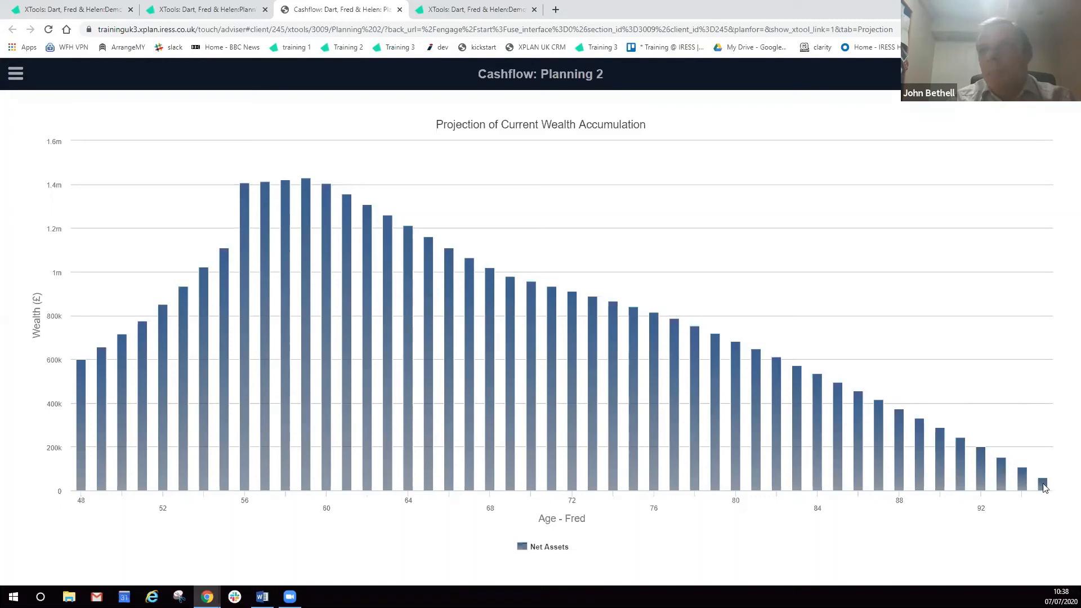
Apply a market crash of -20% at the start and view its impact on the wealth projection.
drag(1078, 389, 1012, 389)
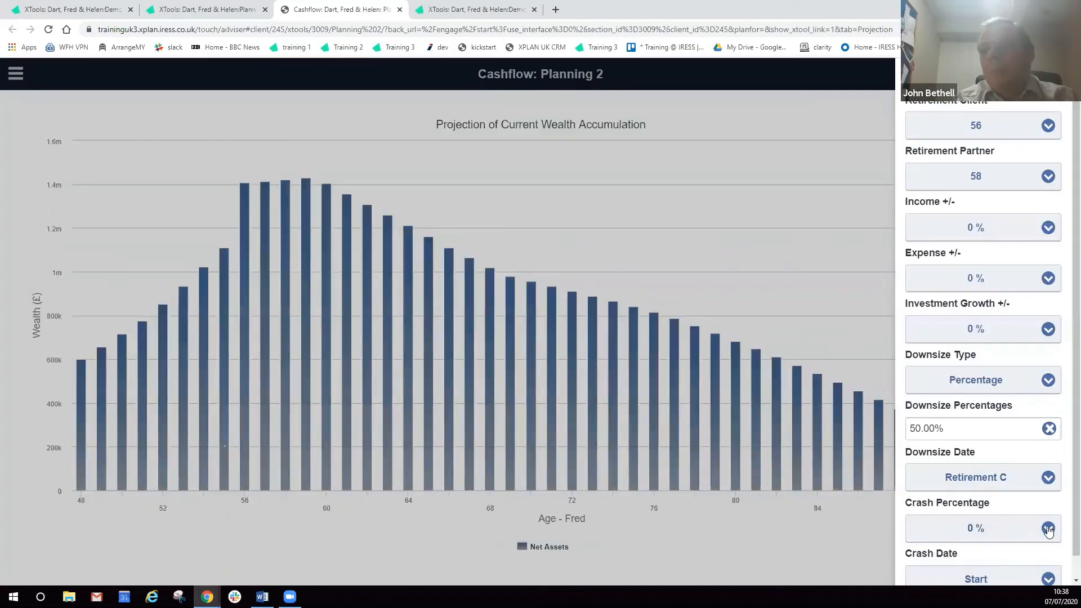
click(1048, 532)
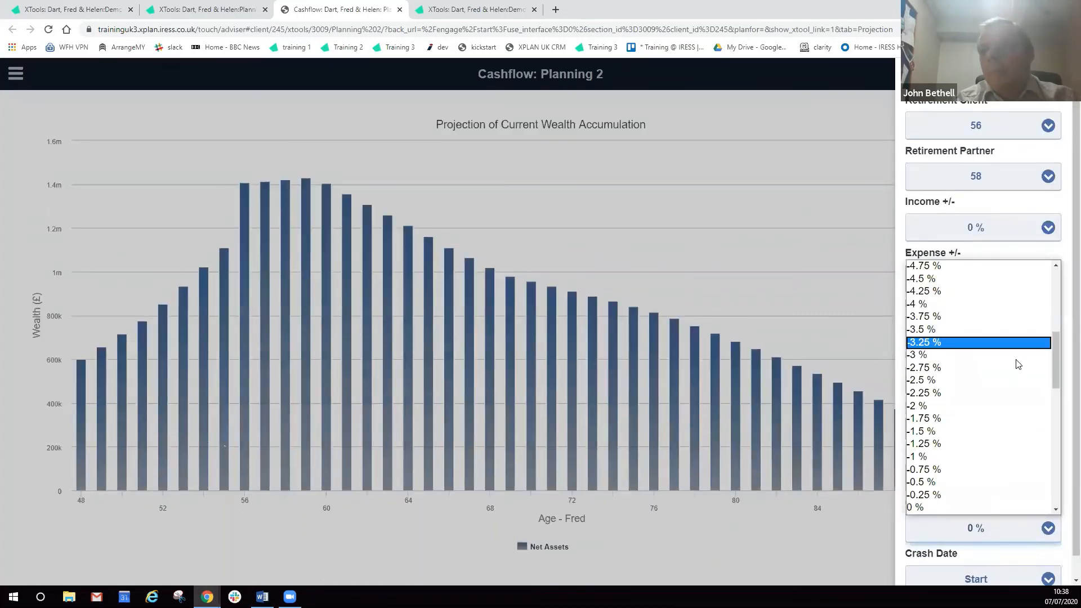
drag(1052, 375, 1040, 322)
scroll(1040, 322, up, 1)
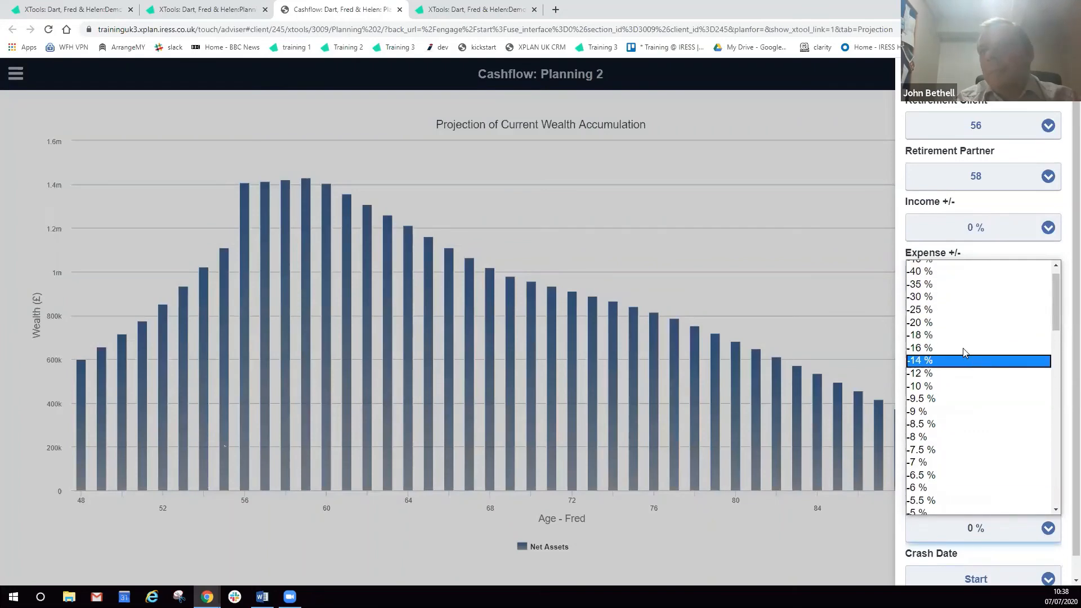
click(946, 322)
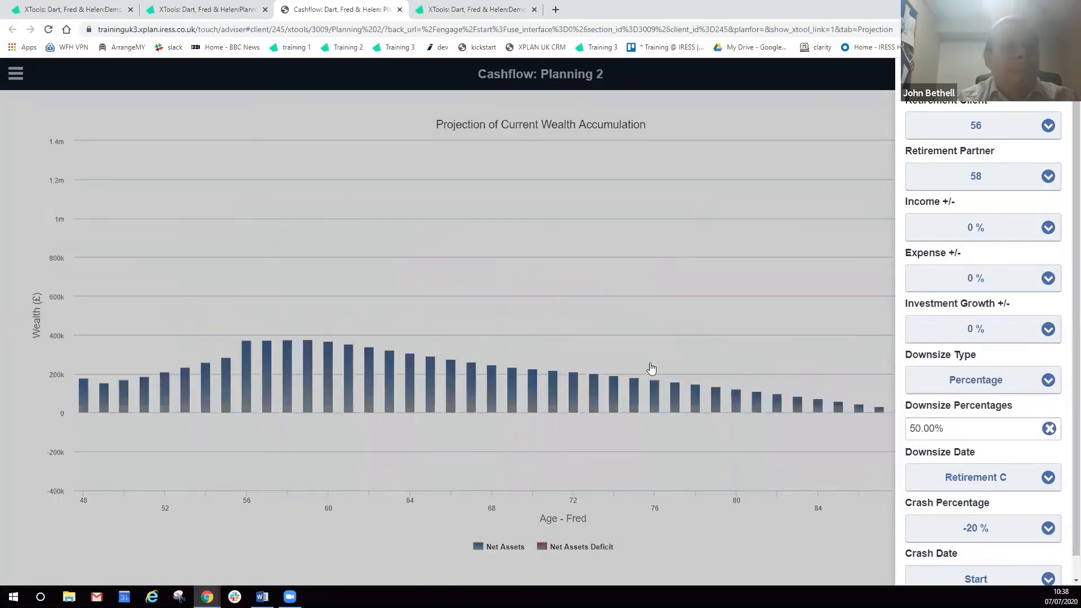
click(433, 499)
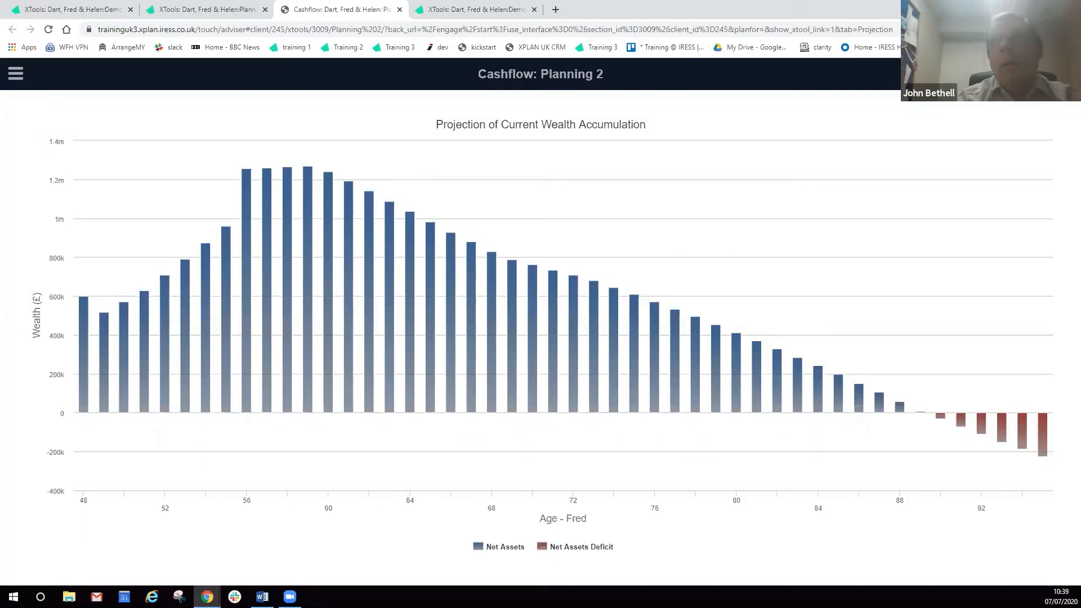
Add a capital inflow of 100,000 in 2030 and view the resulting wealth projection.
click(1064, 74)
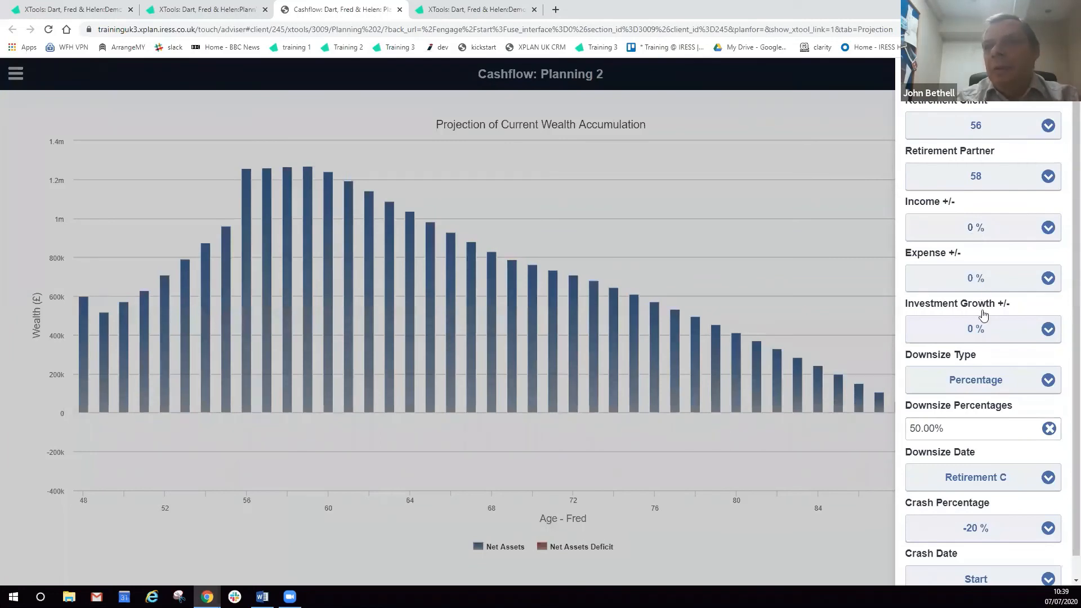
scroll(982, 332, down, 1)
scroll(1002, 112, up, 1)
scroll(982, 338, down, 10)
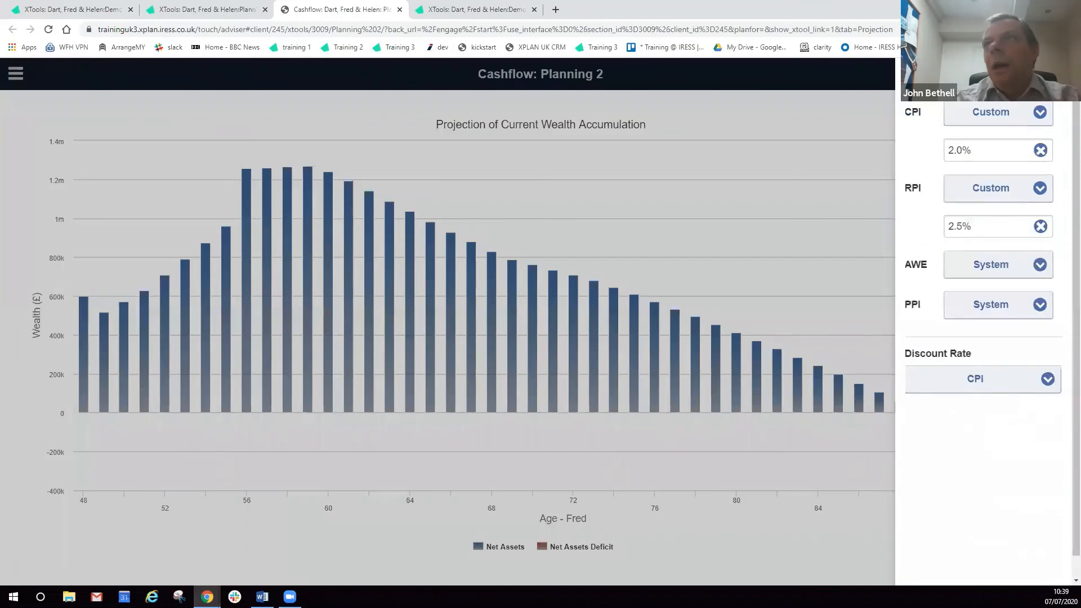
scroll(979, 145, down, 5)
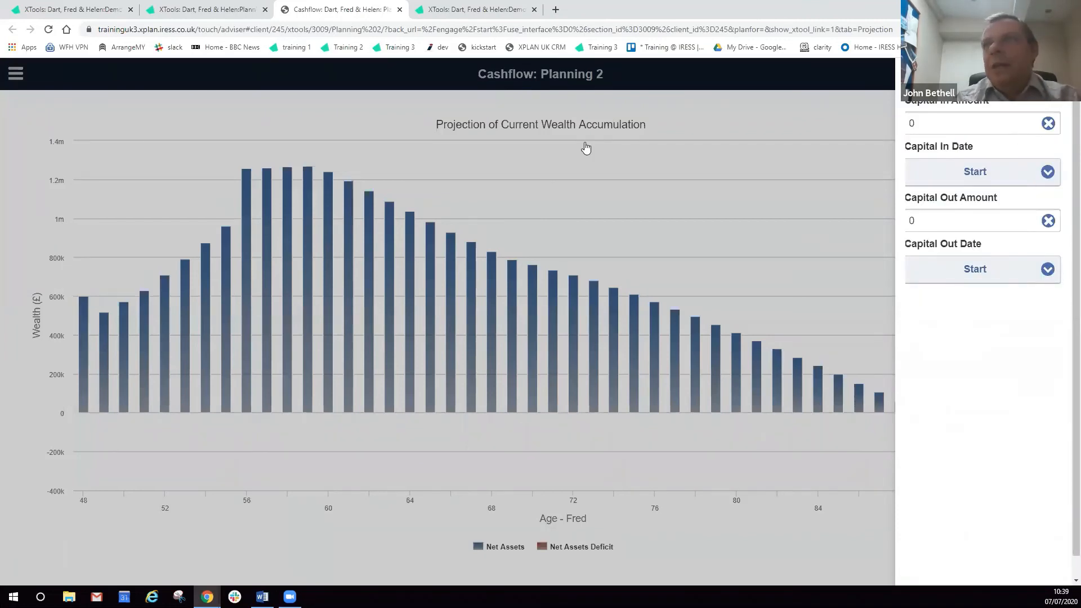
click(918, 125)
text(100000)
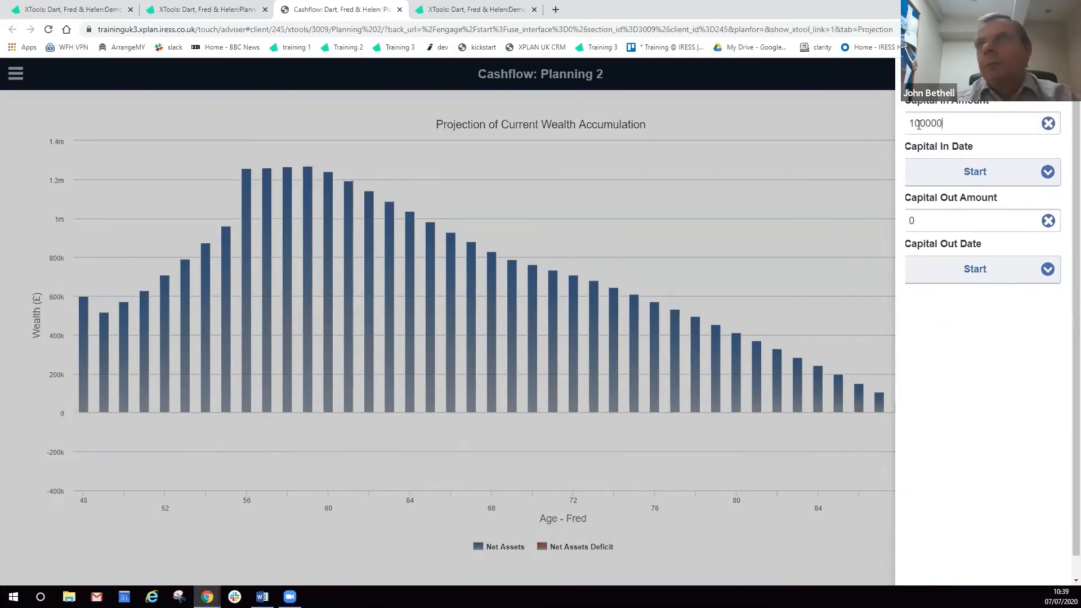
click(942, 173)
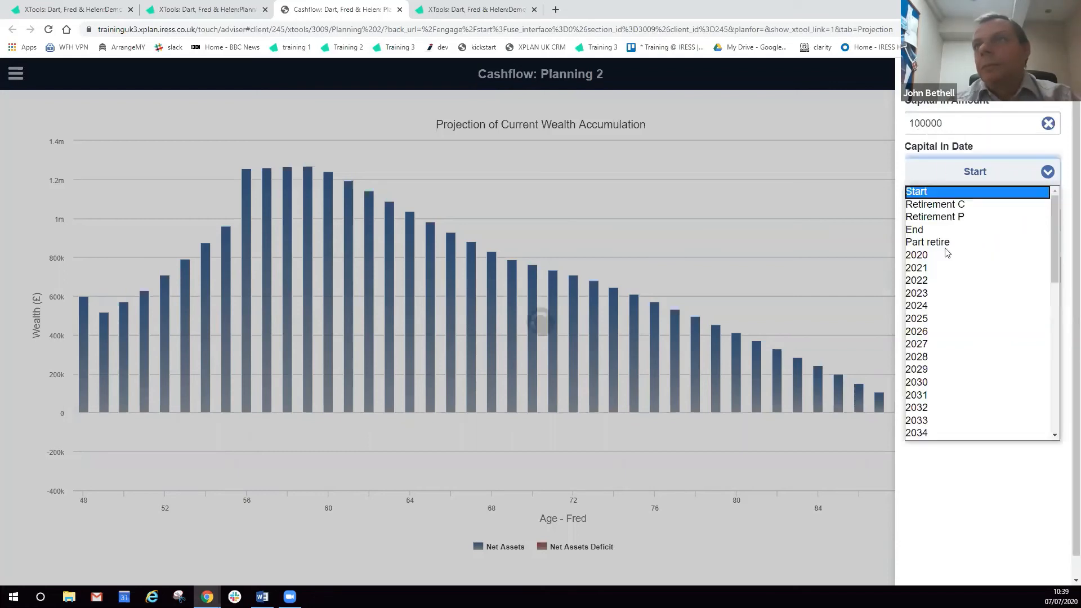
click(943, 383)
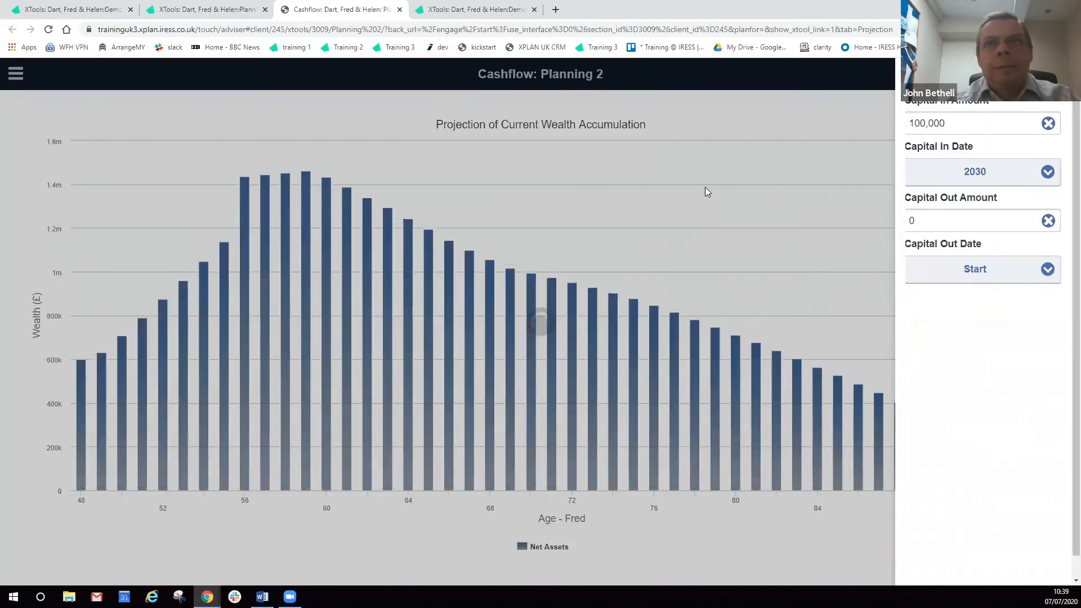
click(700, 205)
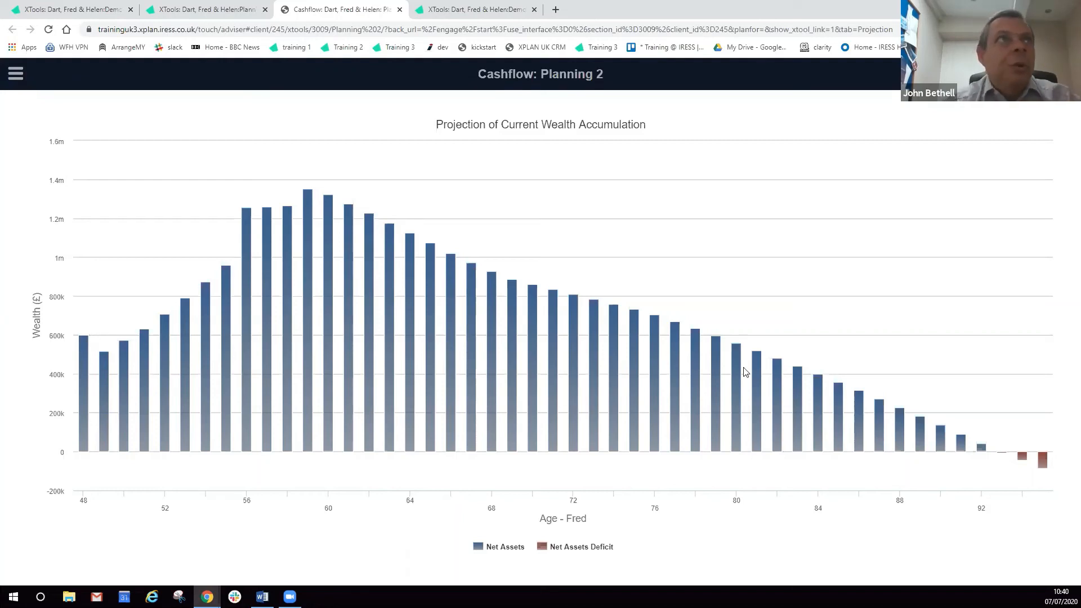
Return to the Demo 1 scenario and show the client-level navigation with the XTOOLS cashflow report options.
click(102, 15)
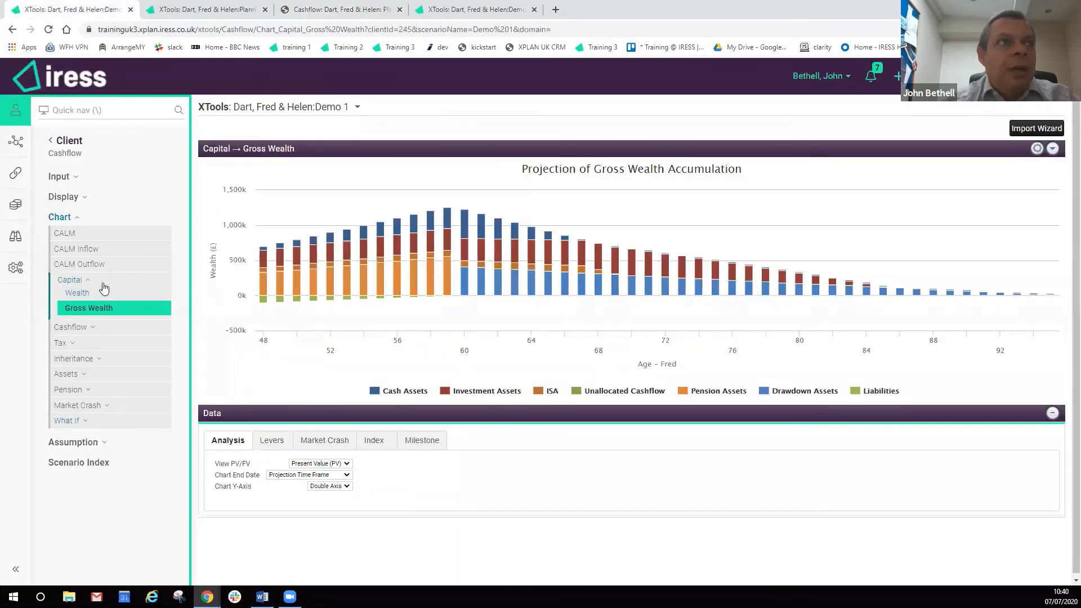
click(71, 141)
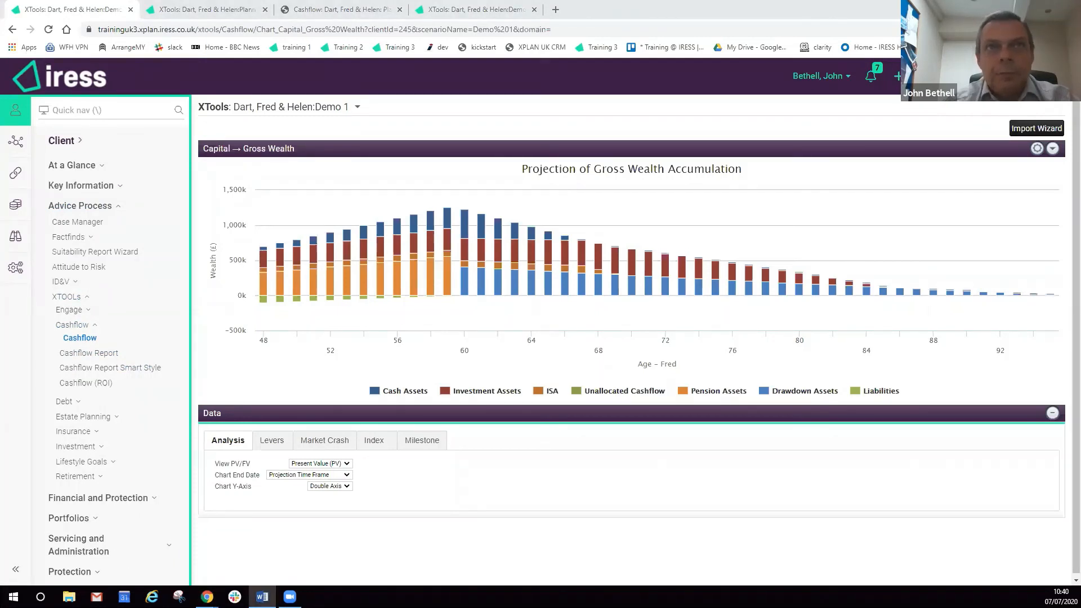
Switch to Word and look through the XTOOLs Cashflow Report's cover, table of contents and introduction at full window size.
click(262, 596)
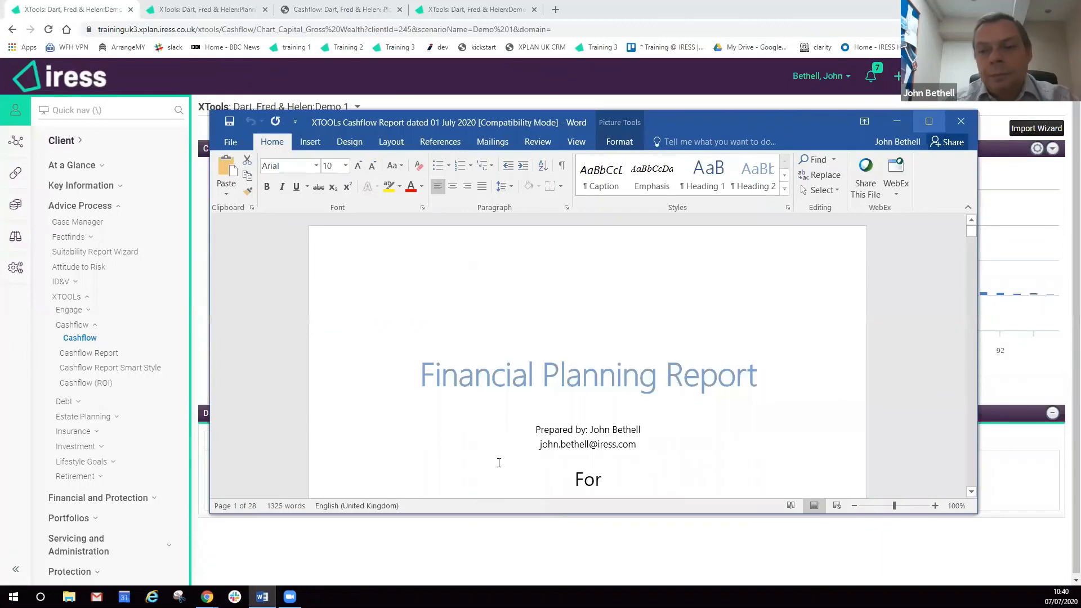
key(super+Up)
scroll(667, 383, down, 3)
scroll(667, 382, down, 10)
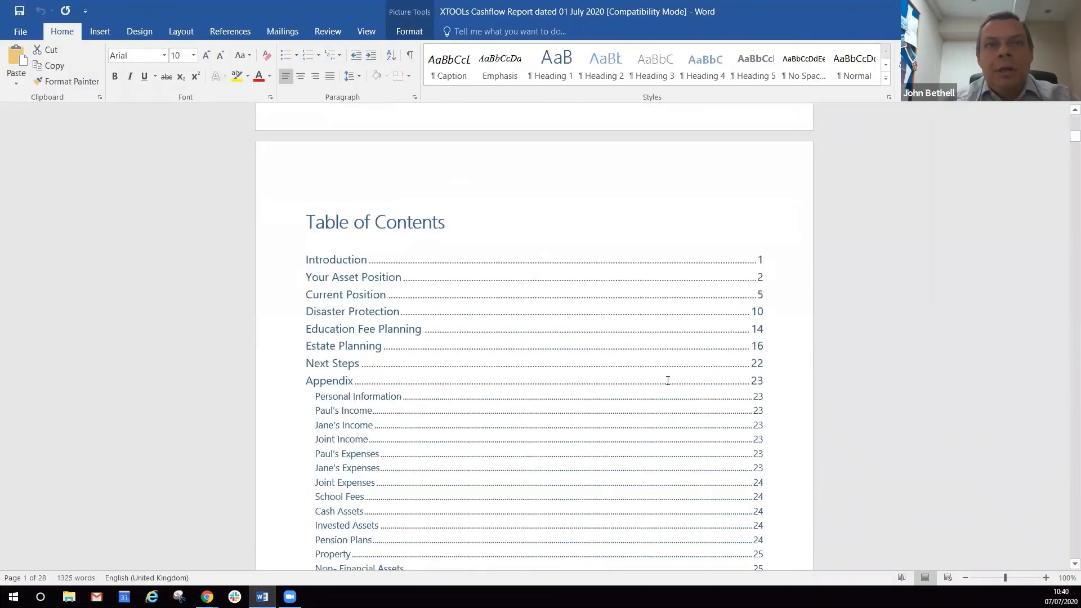
scroll(667, 380, down, 2)
scroll(543, 369, down, 8)
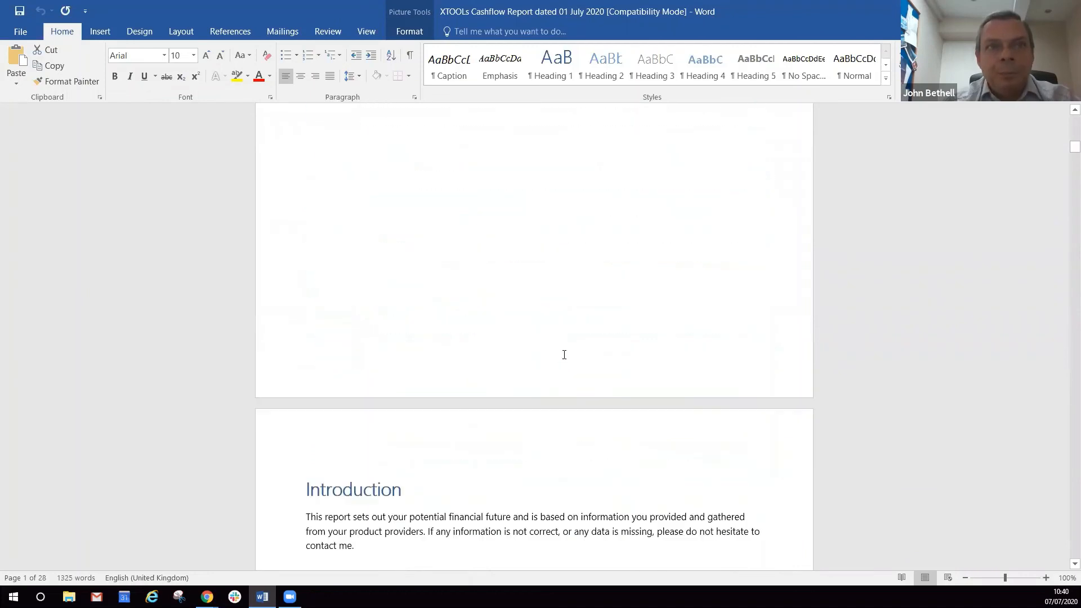
scroll(564, 355, down, 8)
scroll(446, 334, down, 15)
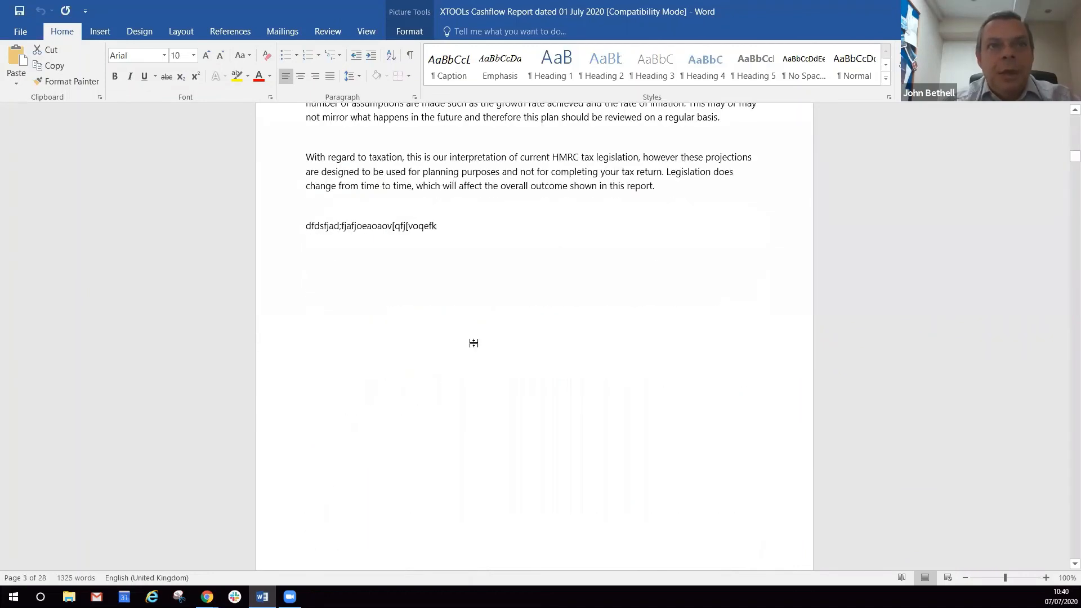
scroll(499, 347, up, 8)
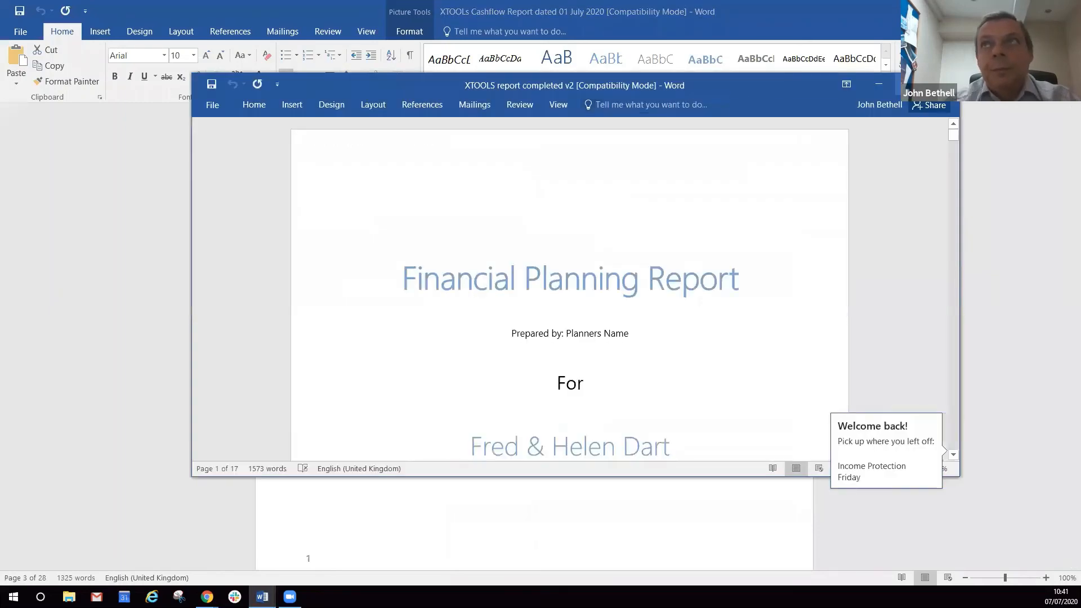
Enlarge the XTOOLS report completed v2 document and highlight its introduction text.
click(910, 84)
scroll(515, 350, down, 6)
scroll(521, 343, down, 8)
scroll(522, 342, down, 12)
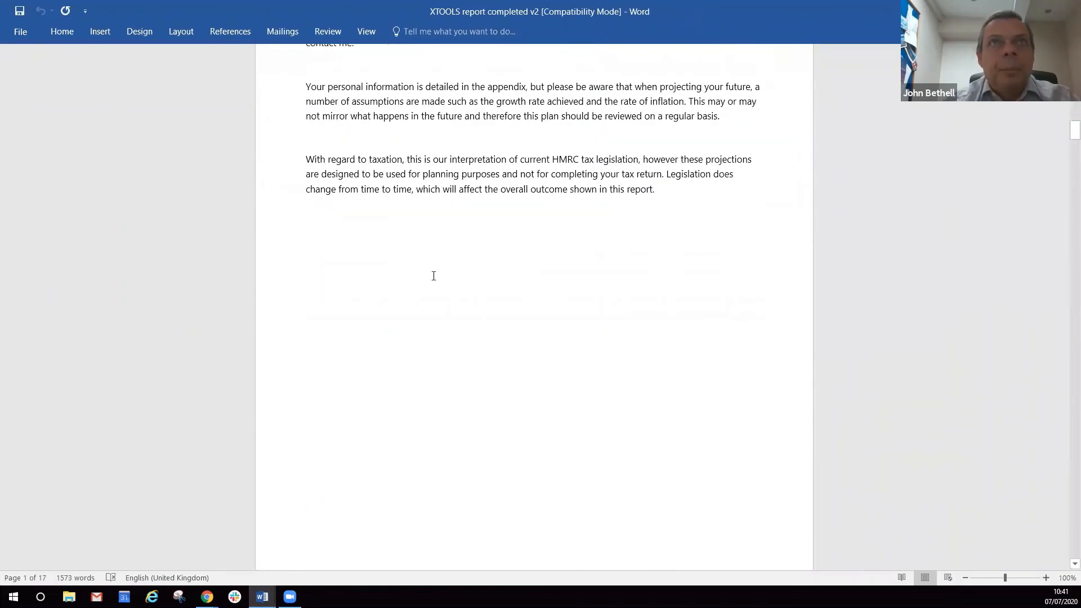
scroll(425, 278, up, 3)
drag(307, 207, 611, 406)
scroll(612, 400, up, 6)
Review the completed report's asset allocation, cashflow surplus/deficit and wealth accumulation charts with their commentary.
scroll(614, 393, down, 9)
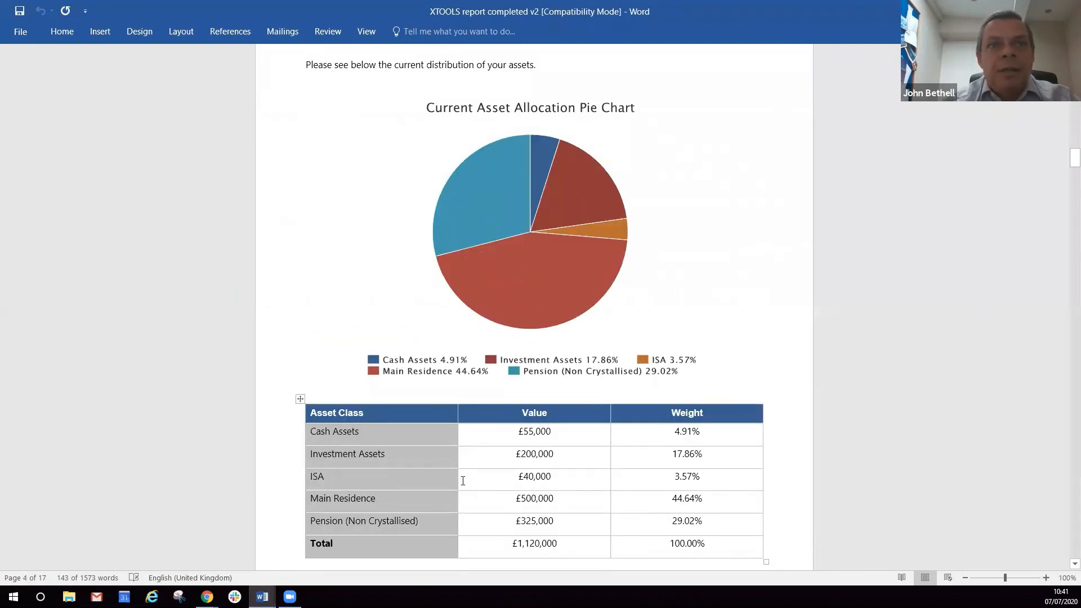
scroll(614, 442, down, 5)
scroll(619, 429, down, 8)
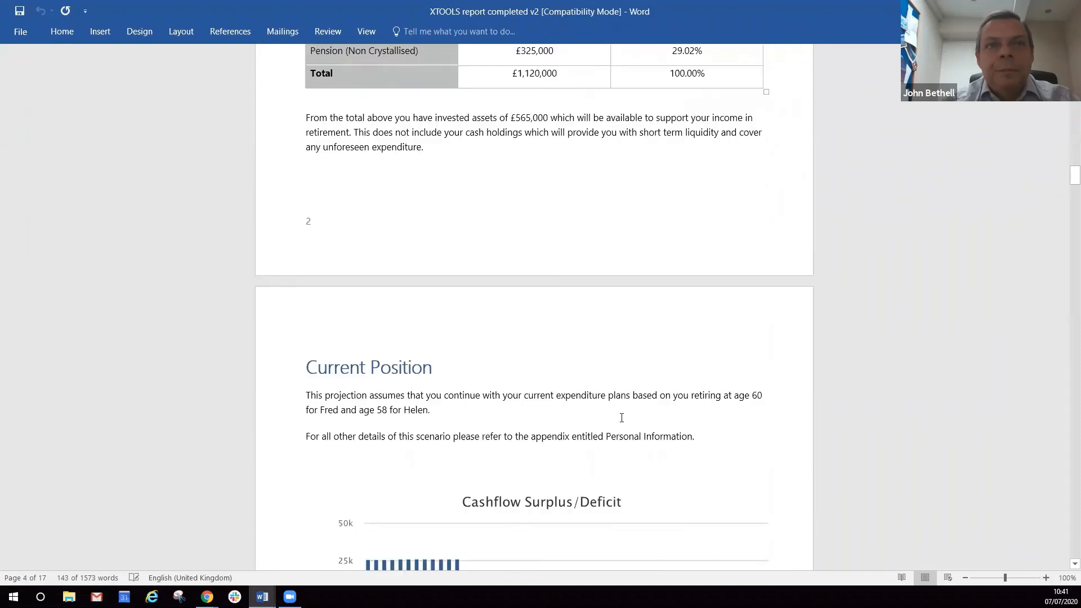
scroll(583, 388, down, 8)
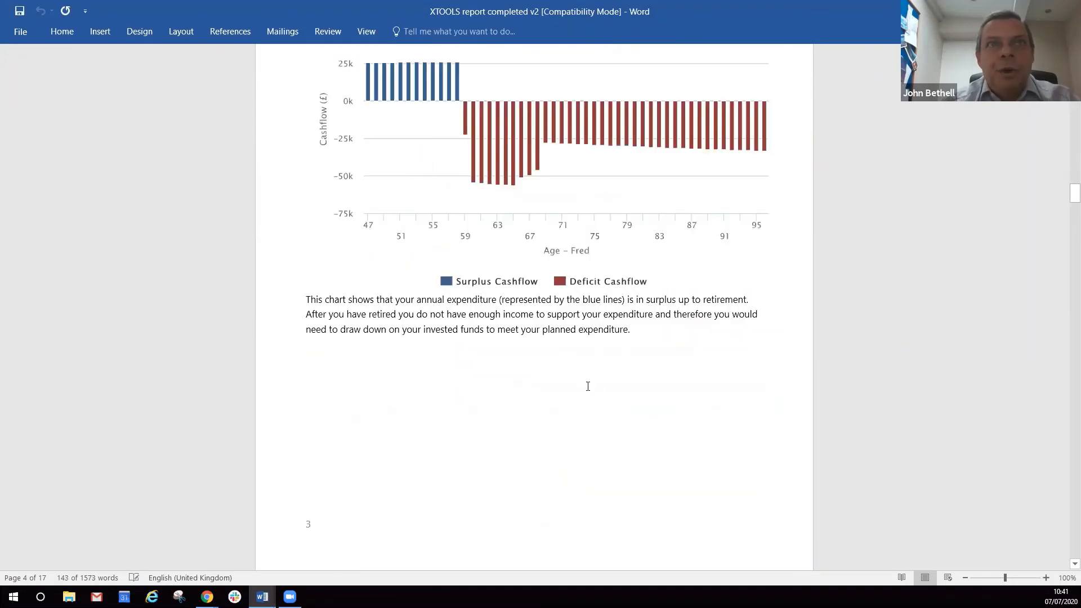
scroll(581, 389, down, 10)
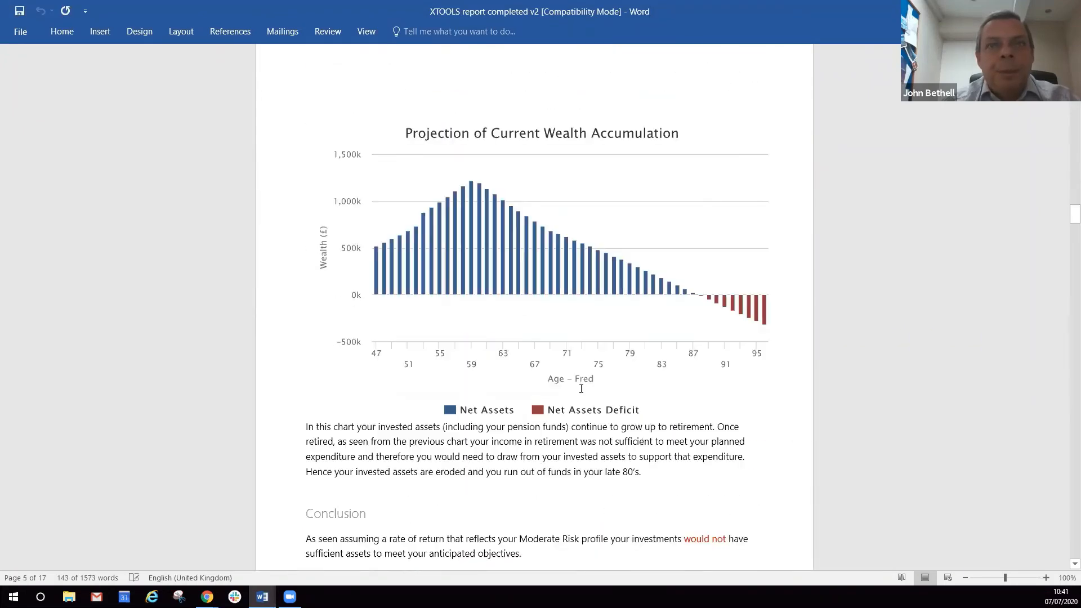
Review the report's current surplus and deficit assumptions, then the Planning Scenario's commentary, charts and priority tables.
scroll(581, 388, down, 6)
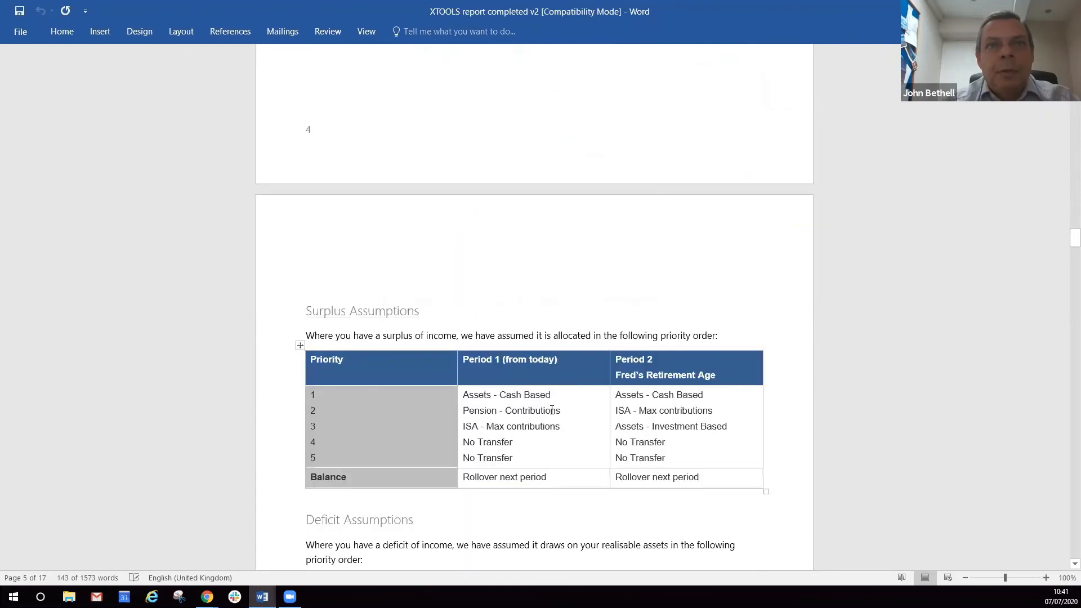
scroll(591, 445, down, 10)
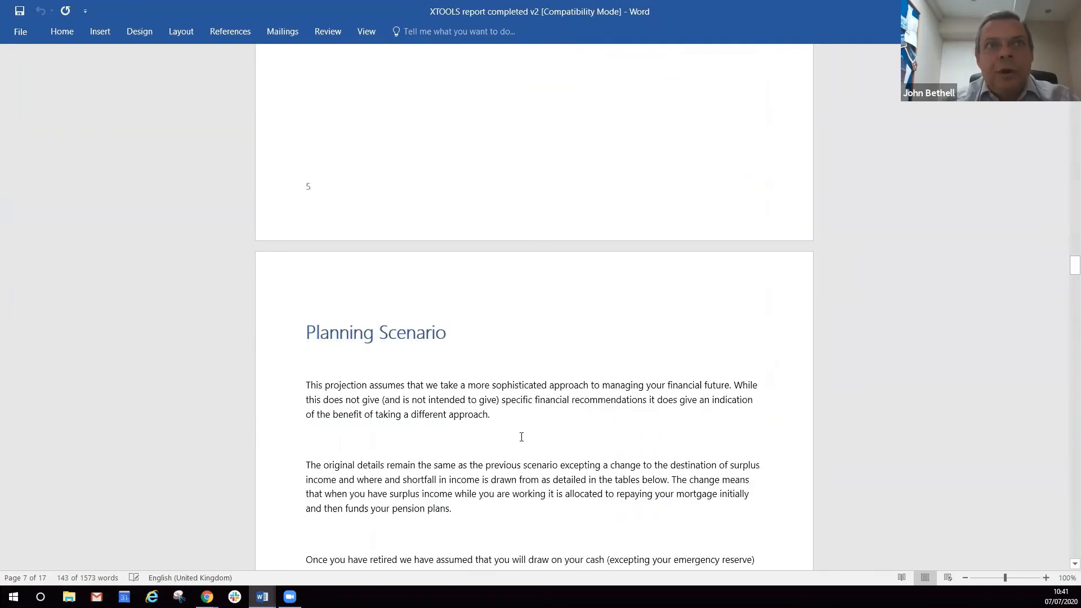
scroll(523, 437, down, 6)
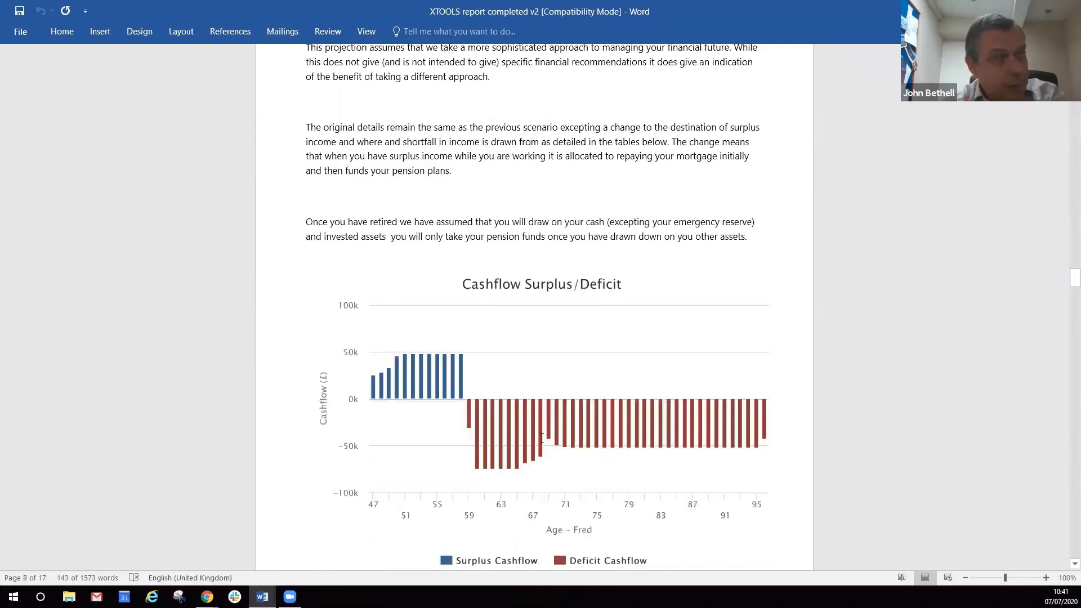
scroll(541, 437, down, 6)
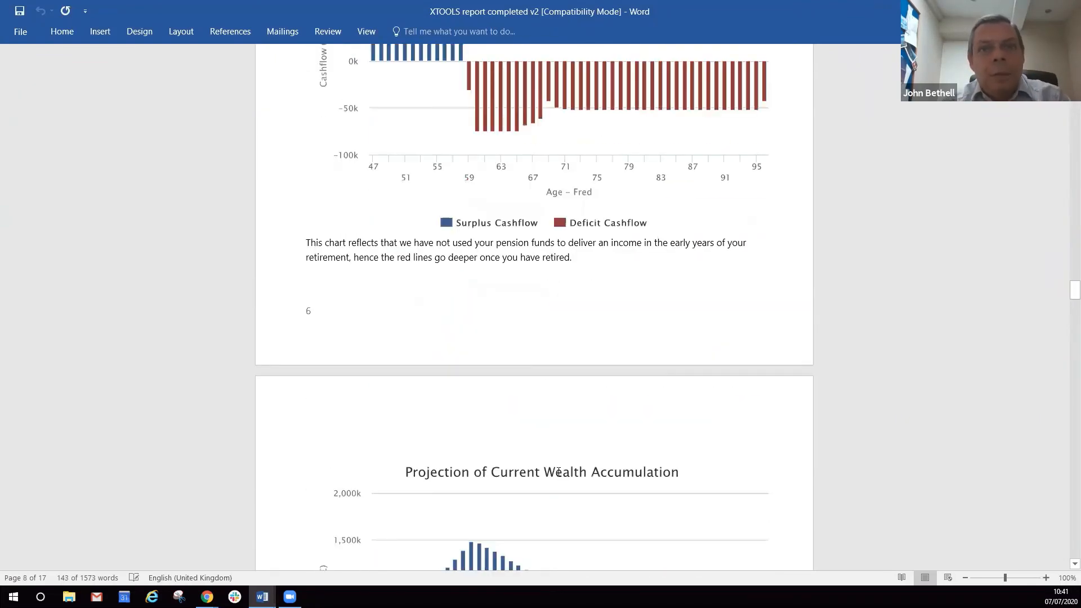
scroll(563, 470, down, 8)
scroll(512, 445, down, 16)
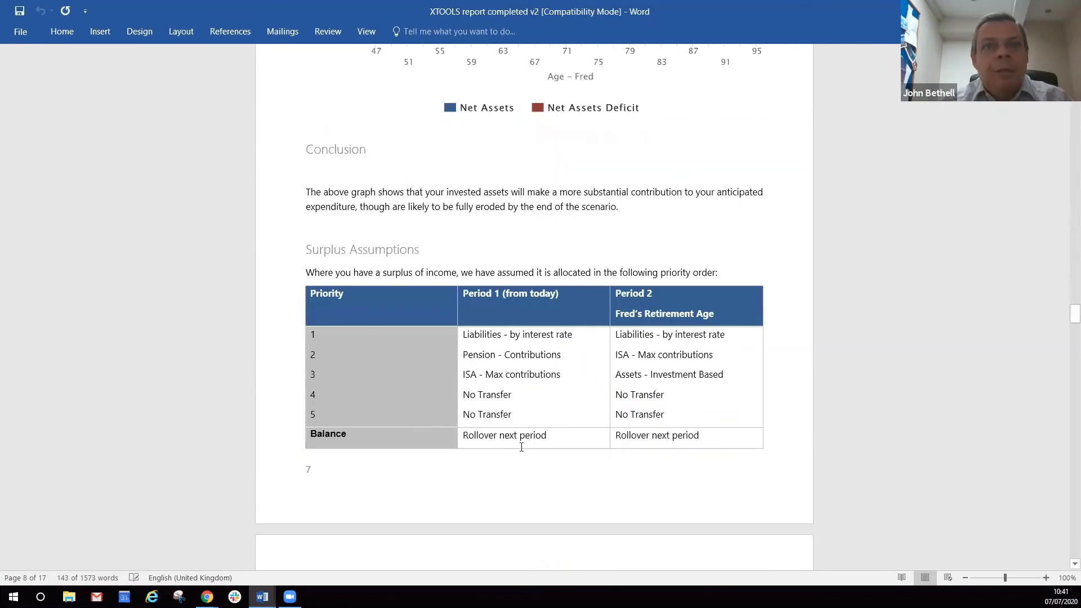
scroll(521, 448, down, 12)
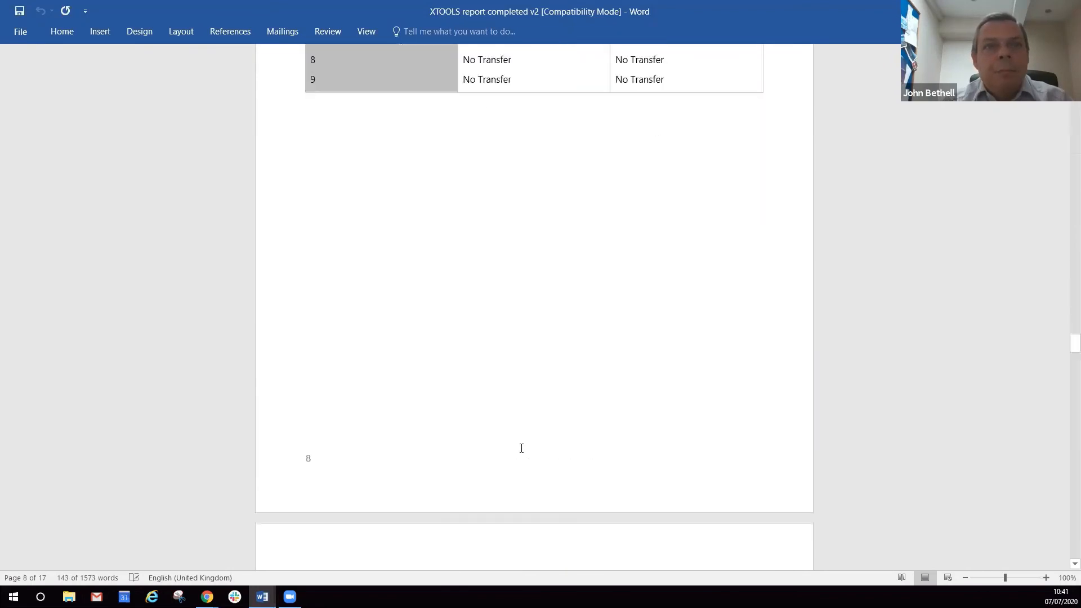
Review the report's net assets on death charts for both partners and the Next Steps recommendations.
scroll(515, 459, down, 6)
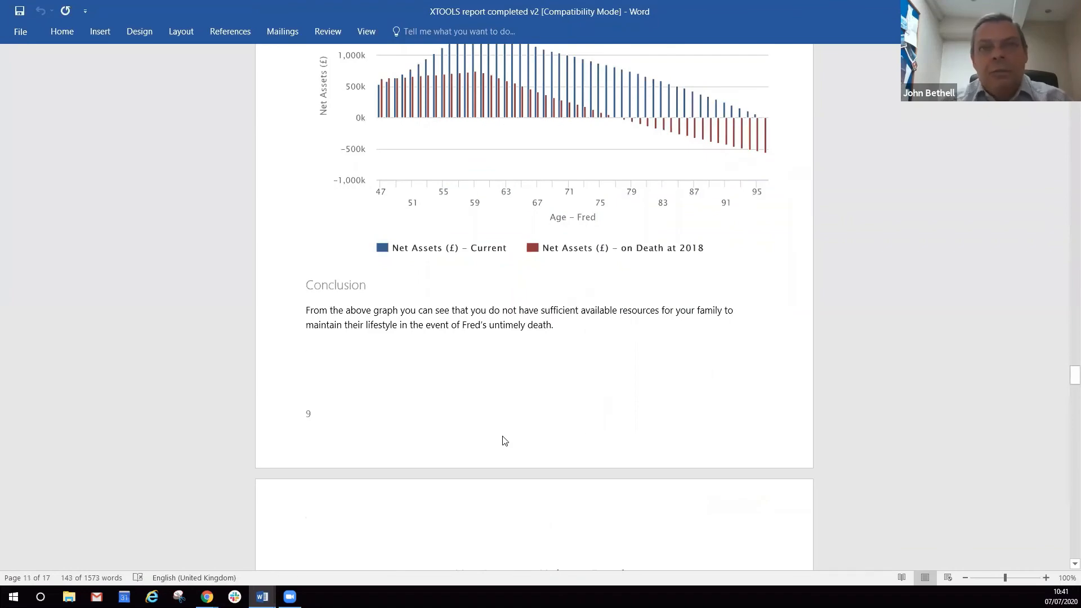
scroll(510, 436, down, 9)
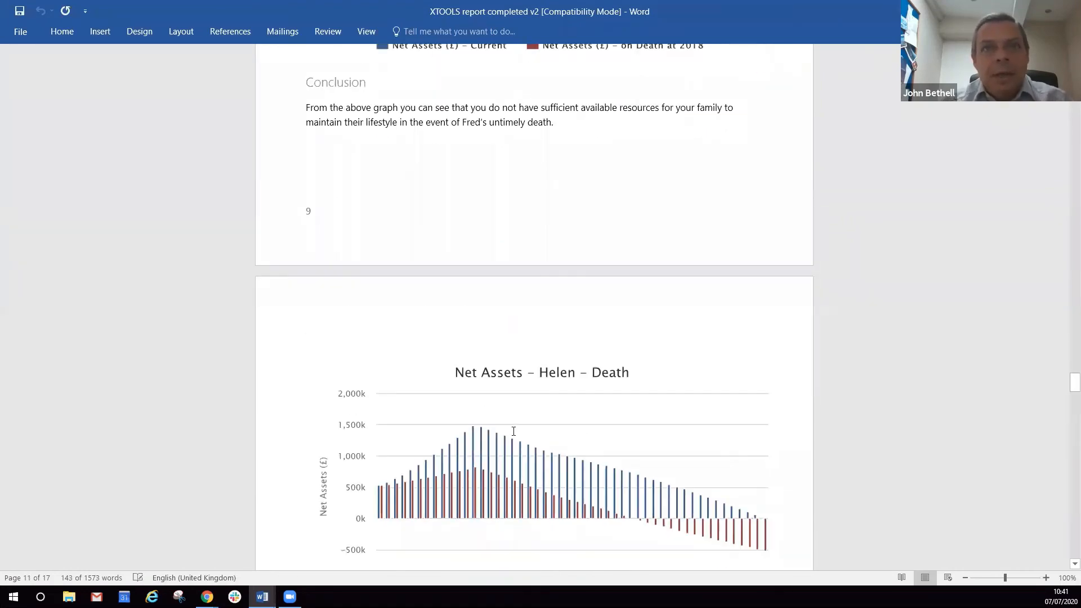
scroll(514, 431, down, 8)
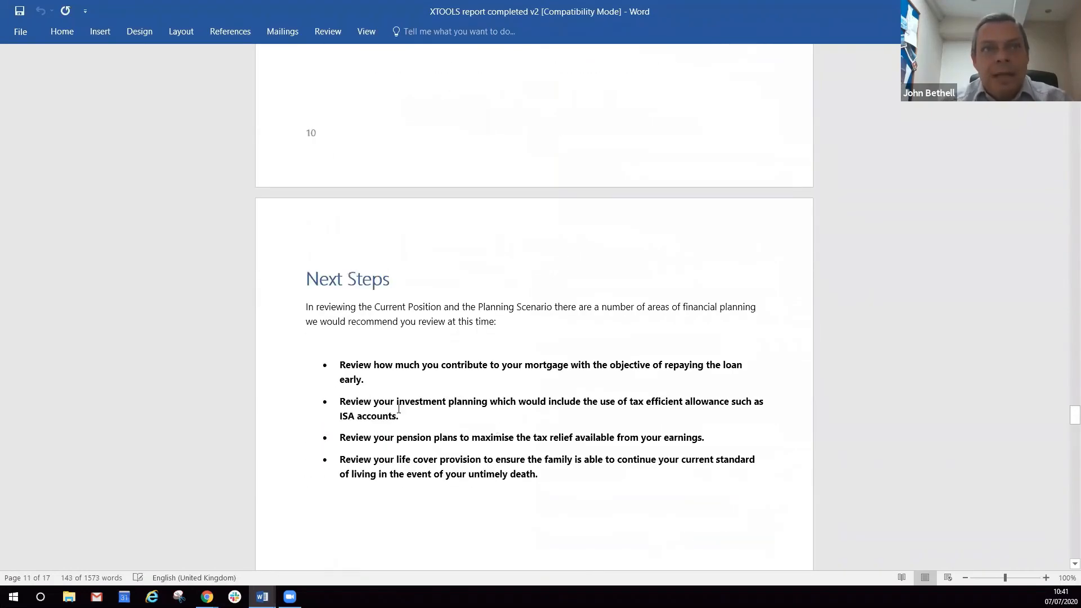
scroll(408, 436, down, 10)
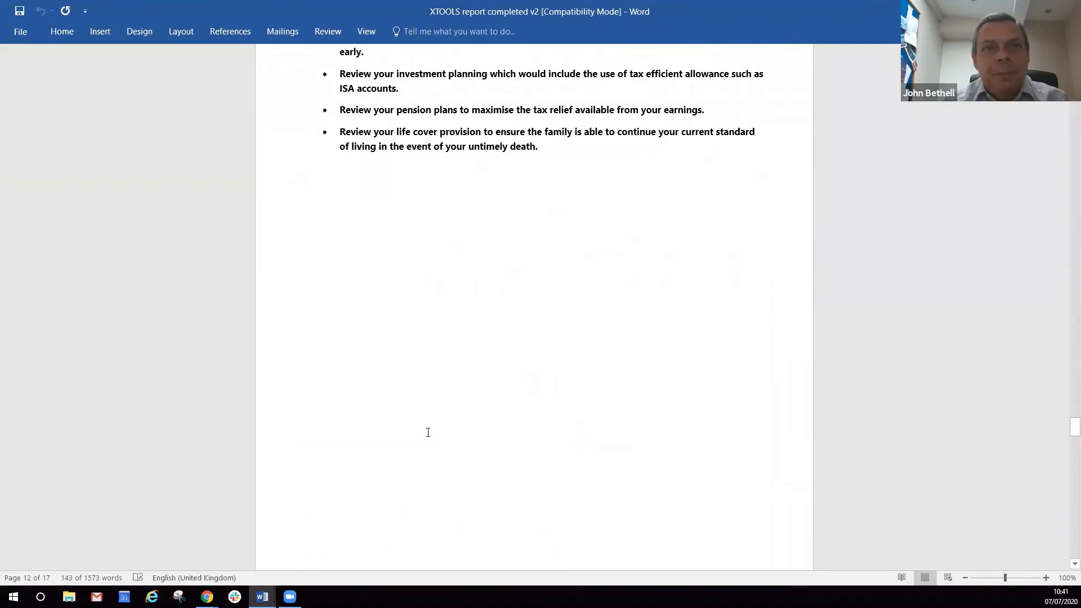
Look through the Appendix from personal information, income and expenses to assets, liabilities, protection plans and economic assumptions.
scroll(436, 434, down, 5)
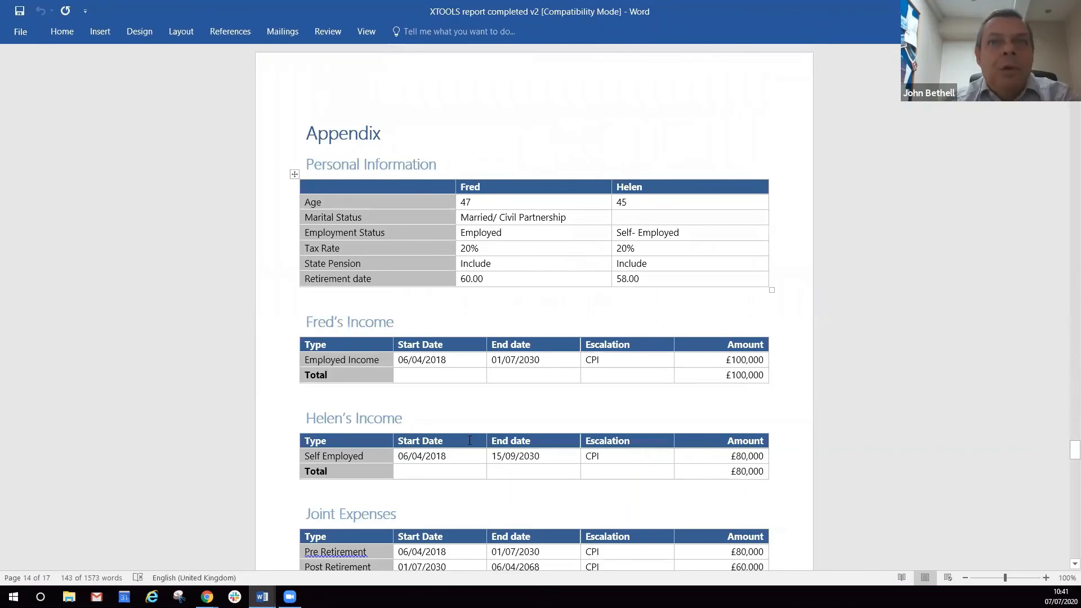
scroll(468, 445, down, 9)
scroll(549, 432, down, 14)
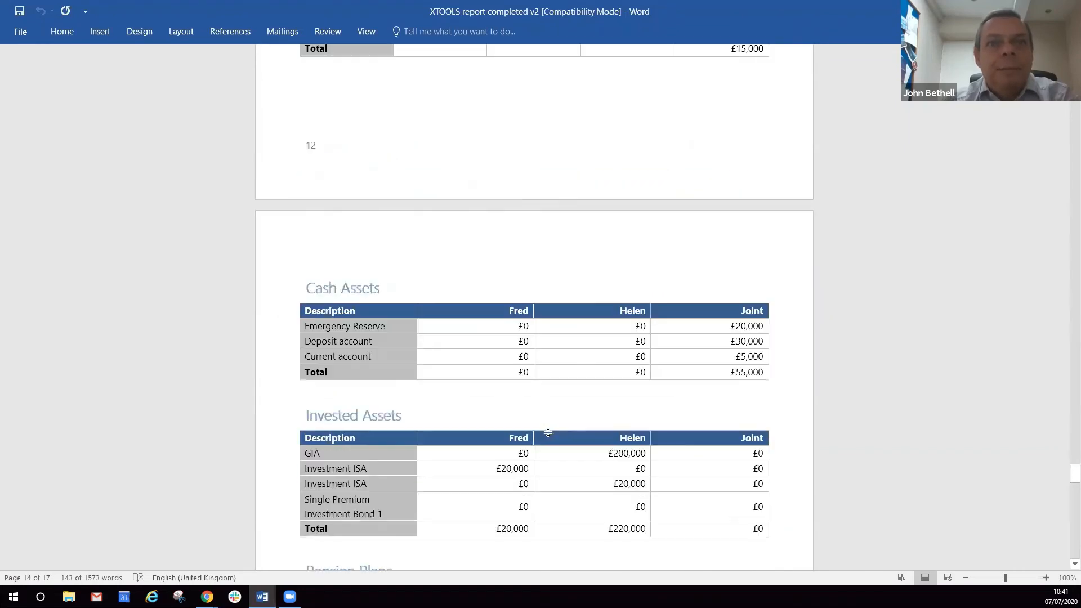
scroll(557, 442, down, 10)
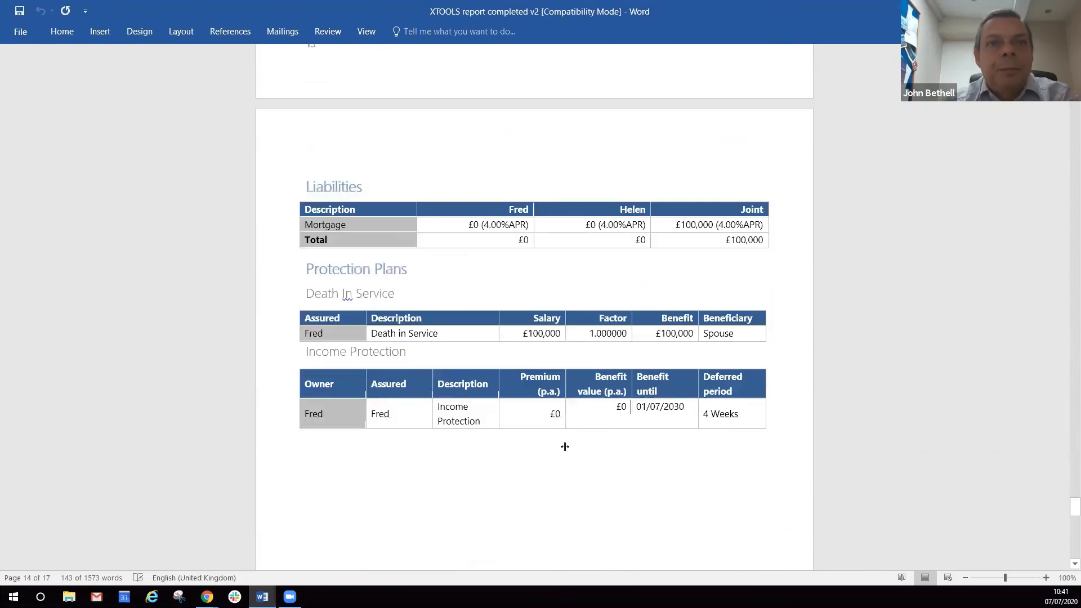
scroll(564, 451, down, 7)
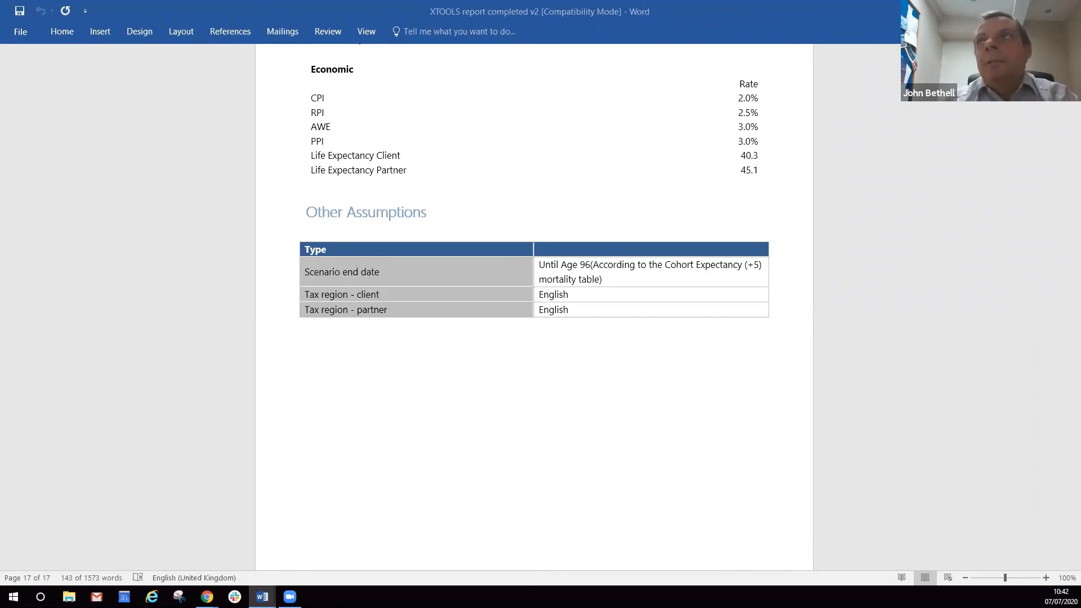
Close the Word reports and open the Planning 2 scenario's Cashflow Allocation inputs in the browser.
click(1067, 10)
click(1068, 10)
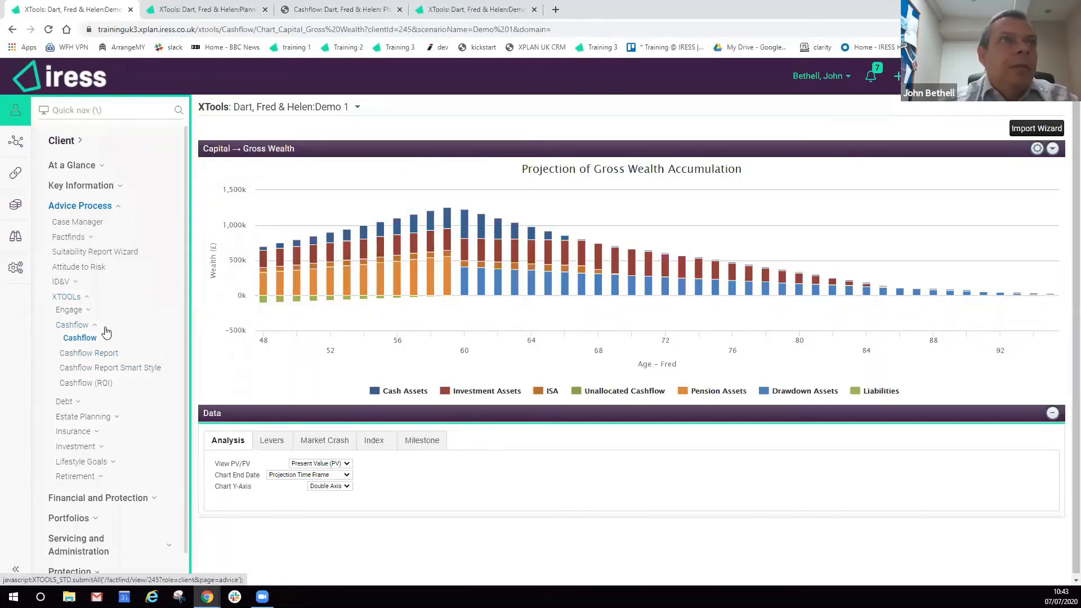
click(235, 13)
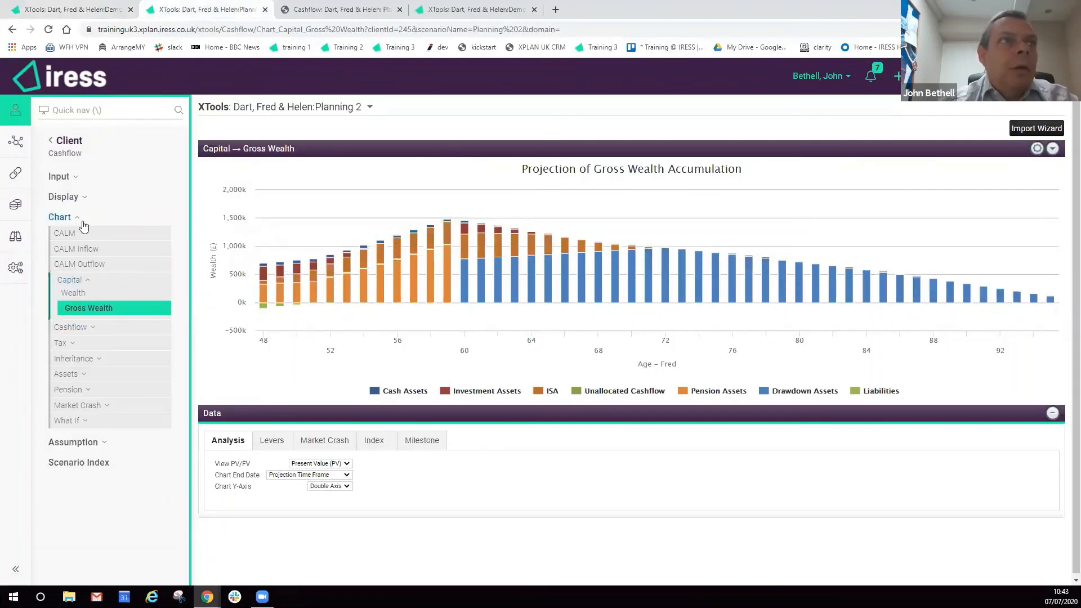
click(66, 177)
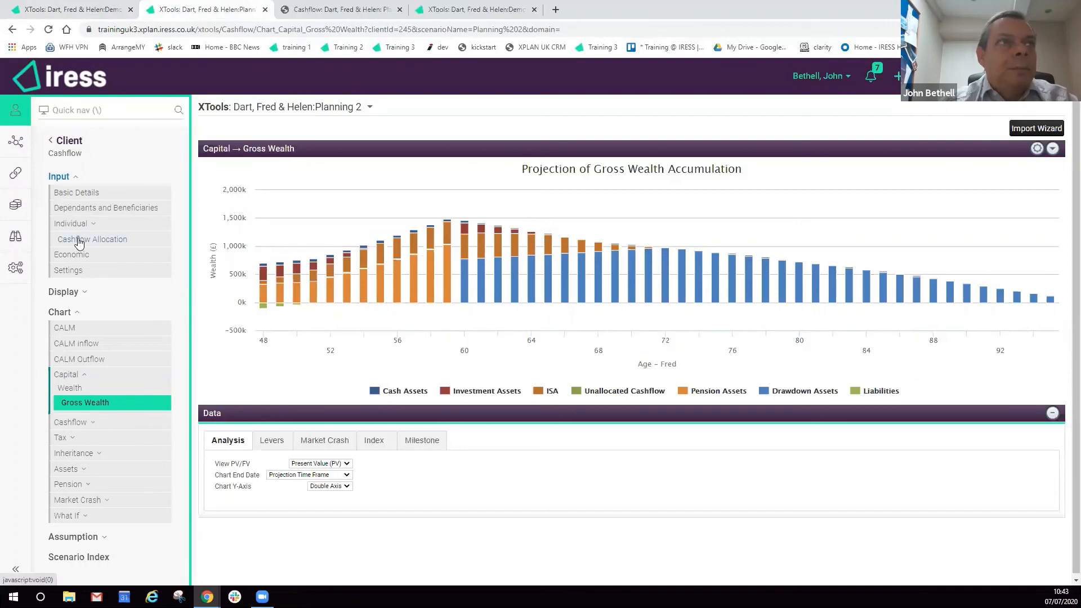
click(79, 241)
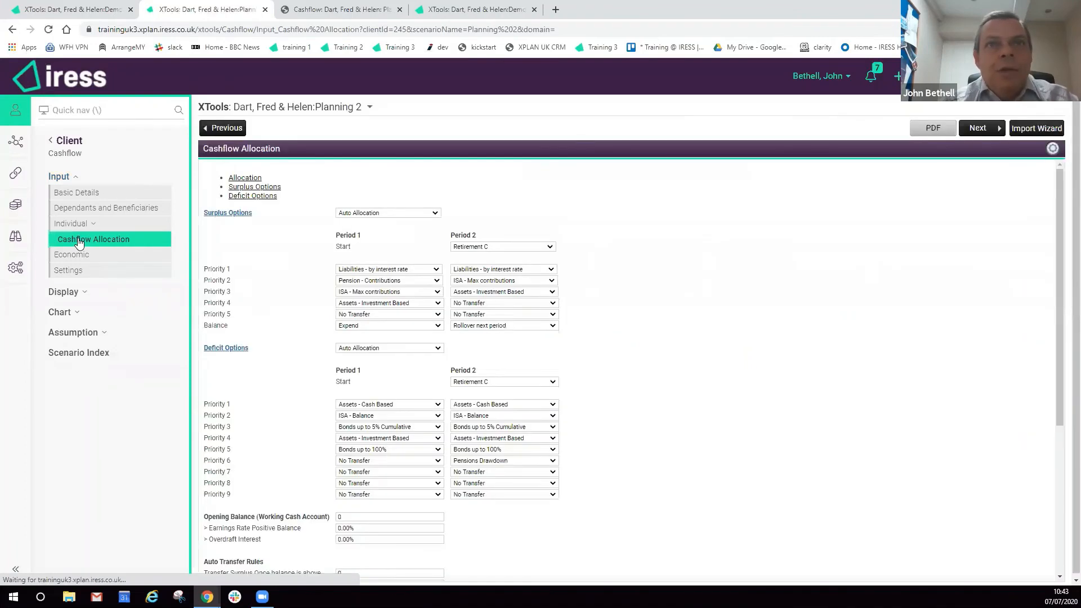
Show the Period 2 Priority 1 deficit choices, including Pensions Drawdown, and the Pension Drawdown Max per Period choices under Deficit Options.
click(529, 391)
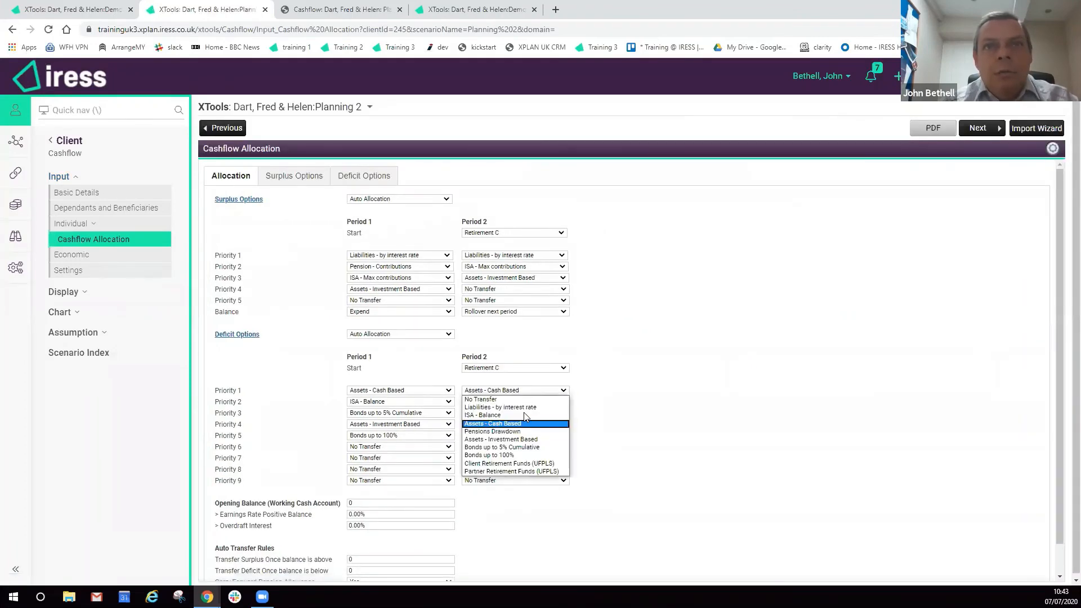
click(521, 432)
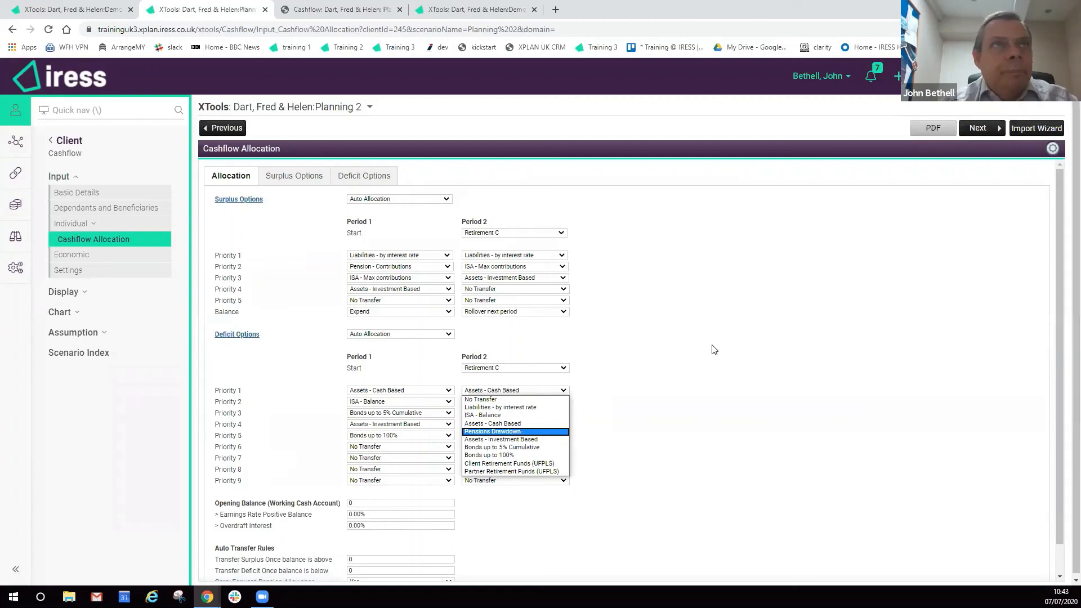
click(359, 178)
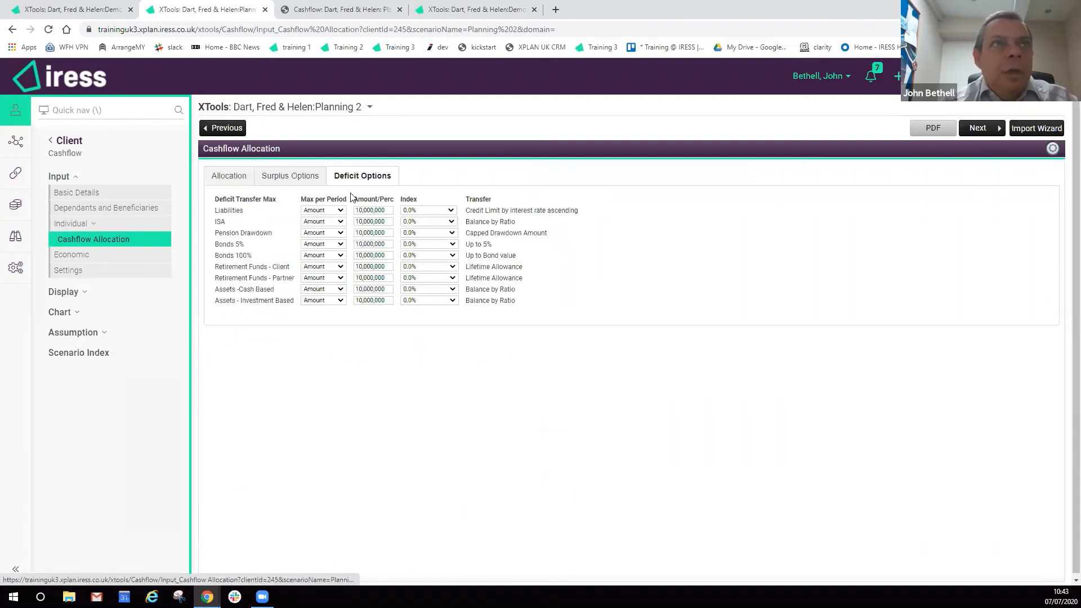
click(341, 233)
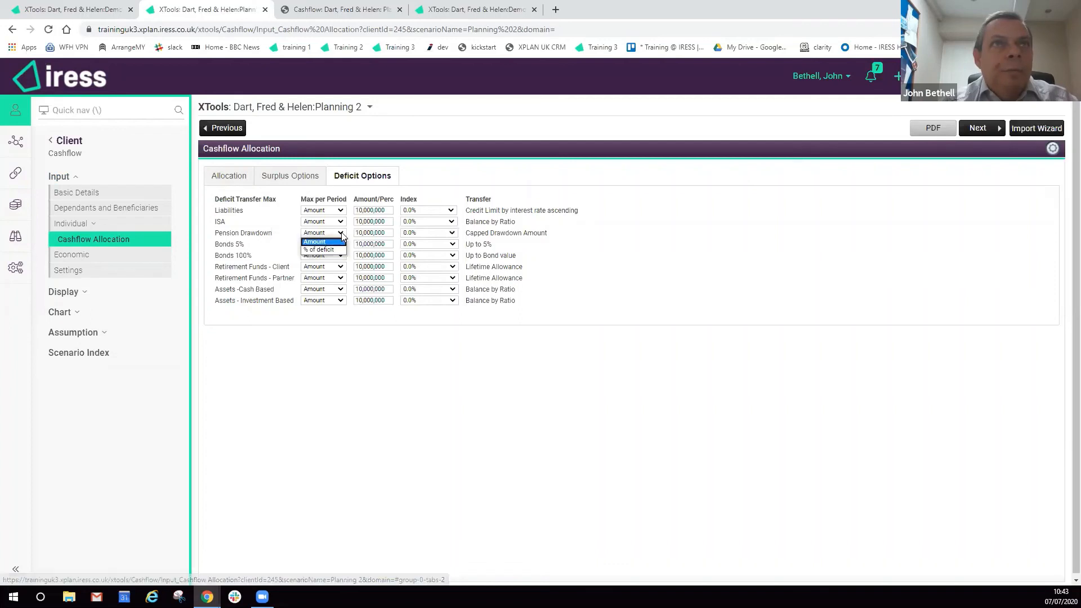
click(341, 232)
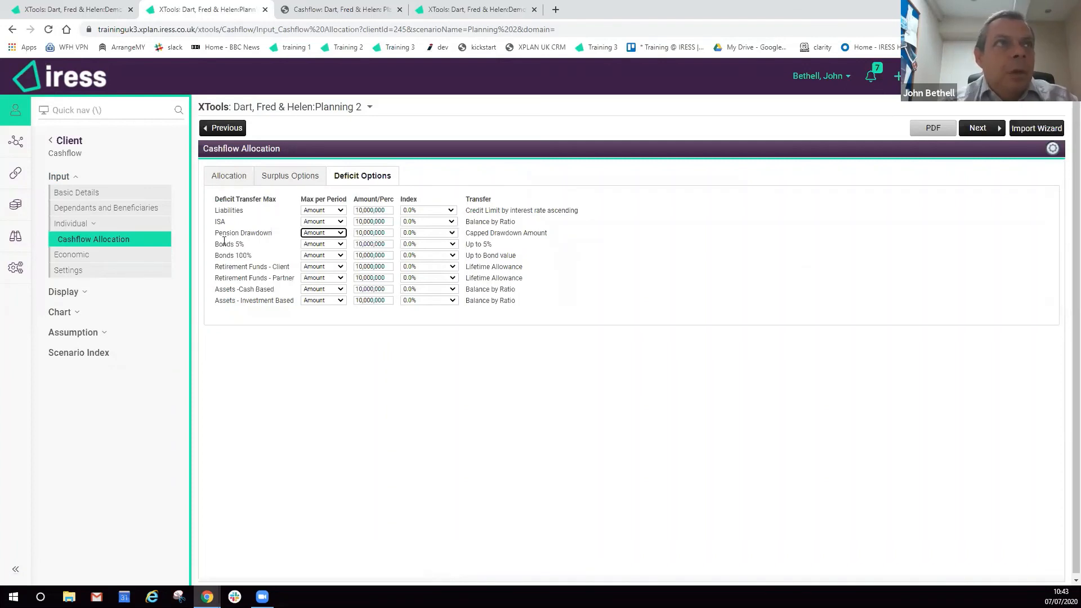
Open the individual pension At Retirement inputs for the Planning 2 scenario.
click(76, 225)
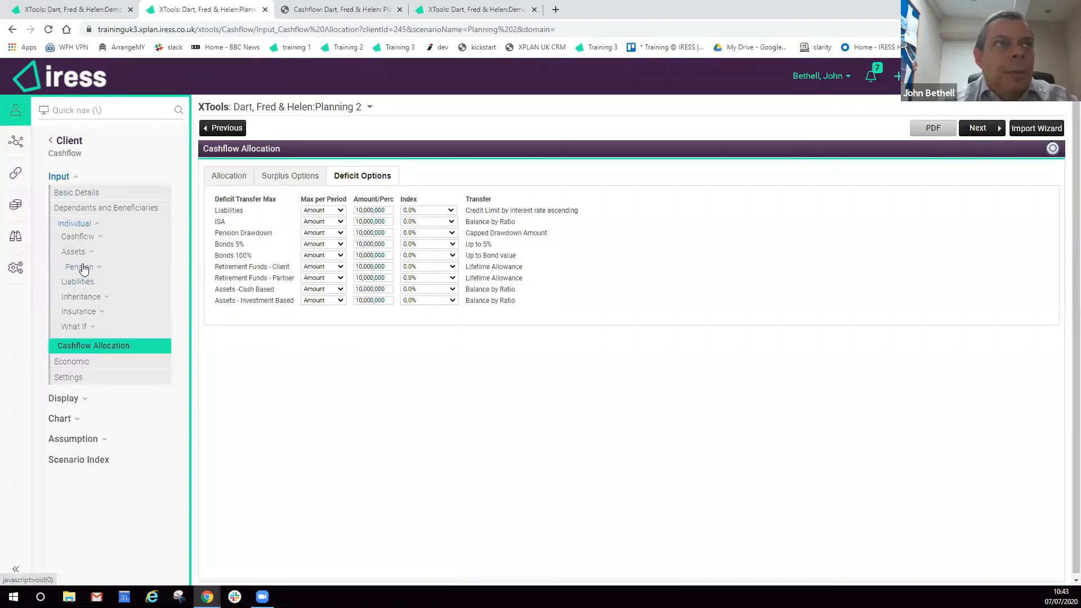
click(80, 268)
click(94, 295)
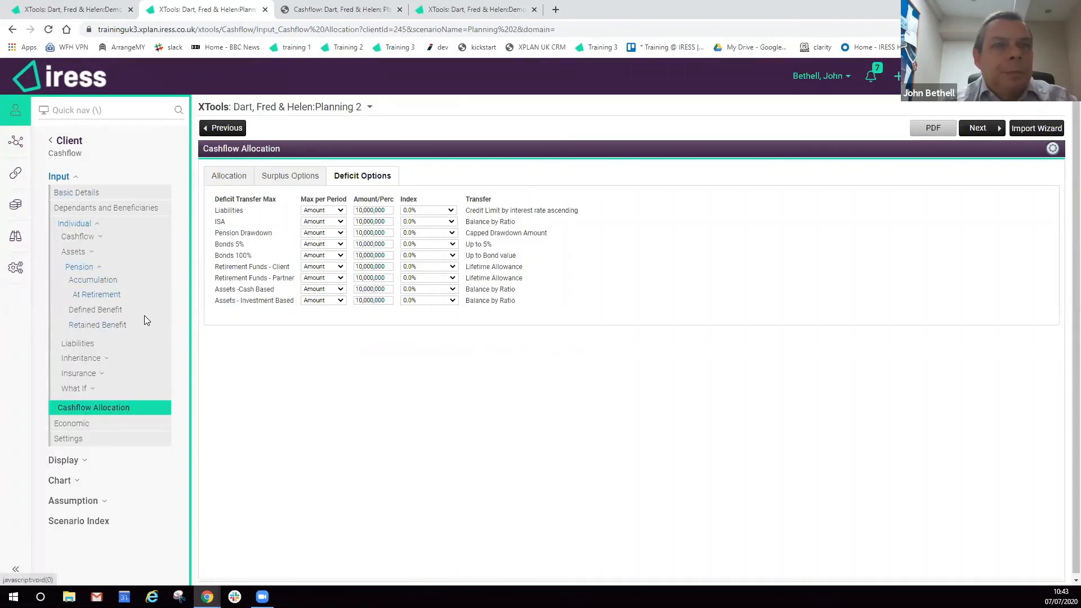